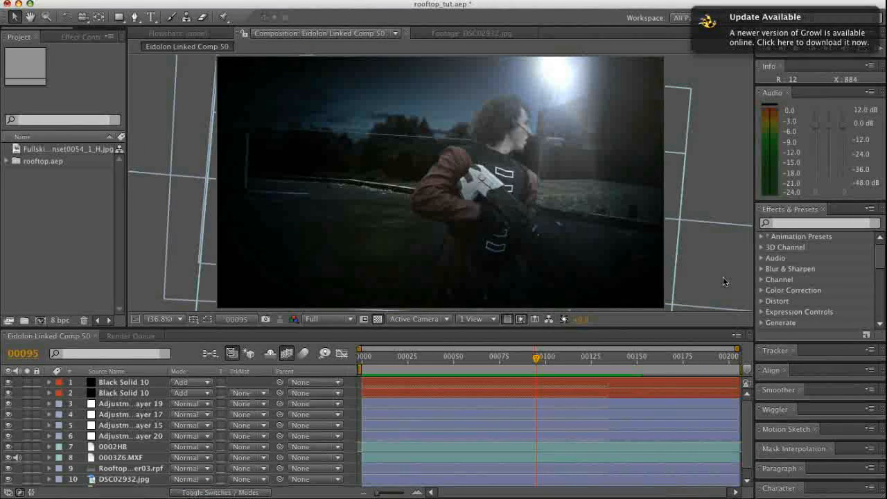
Play a preview of the finished rooftop composition
{"action": "key", "text": "KP_0"}
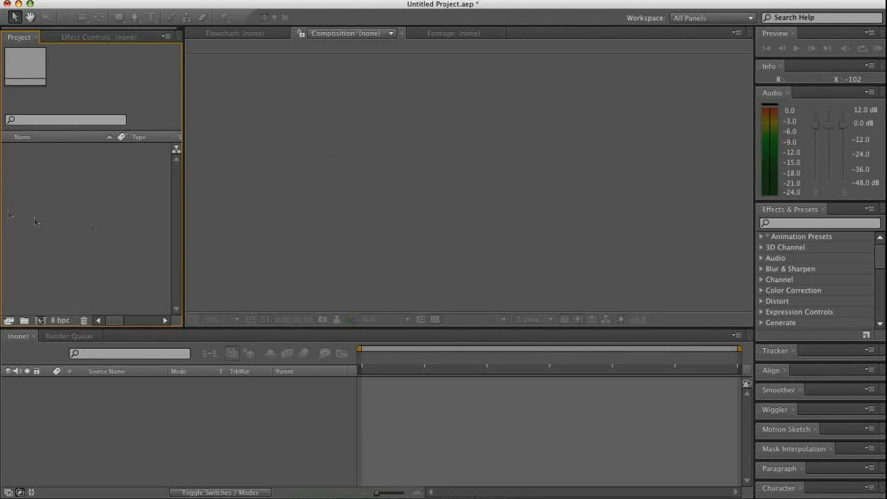
Start a file import and browse to the rooftop.aep folder inside Desktop, Set Extention, Rooftop, (Footage)
{"action": "double_click", "coordinate": [42, 175]}
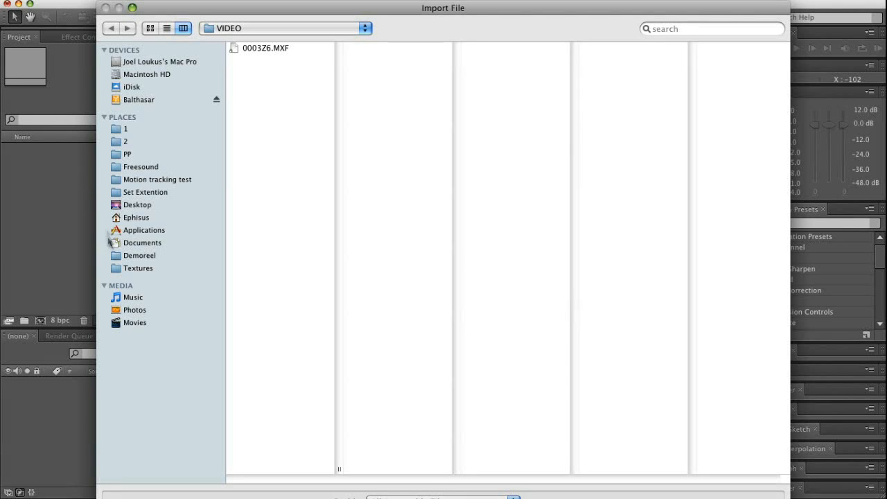
{"action": "left_click", "coordinate": [118, 206]}
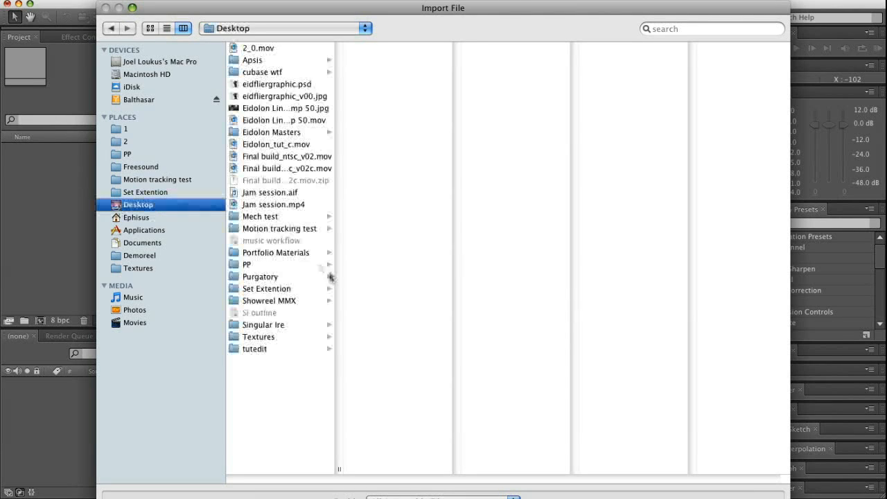
{"action": "left_click", "coordinate": [280, 289]}
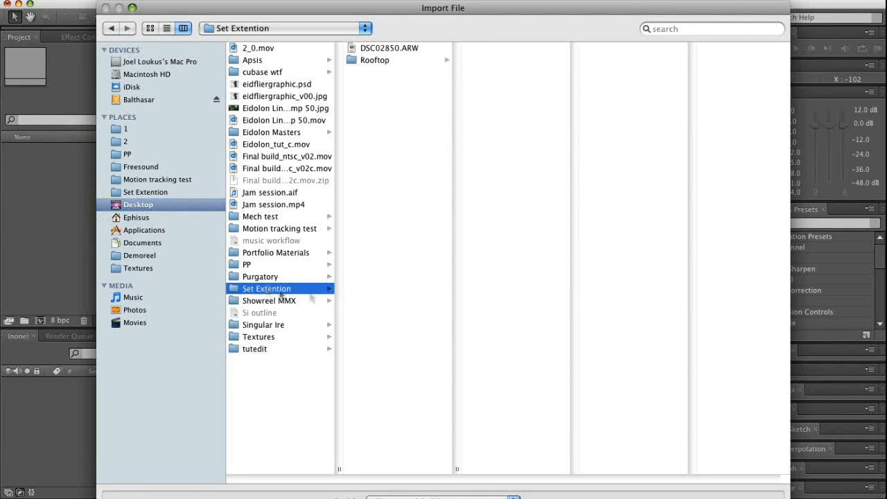
{"action": "left_click", "coordinate": [380, 60]}
{"action": "left_click", "coordinate": [519, 50]}
{"action": "left_click", "coordinate": [602, 48]}
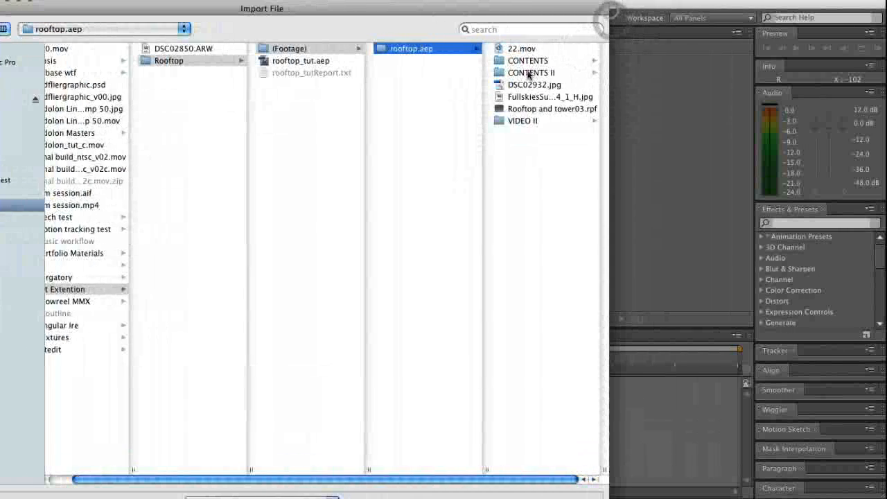
Find the green-screen clip 0002HB.MXF in the VIDEO folder of CONTENTS II and import it
{"action": "left_click", "coordinate": [531, 73]}
{"action": "left_click", "coordinate": [419, 61]}
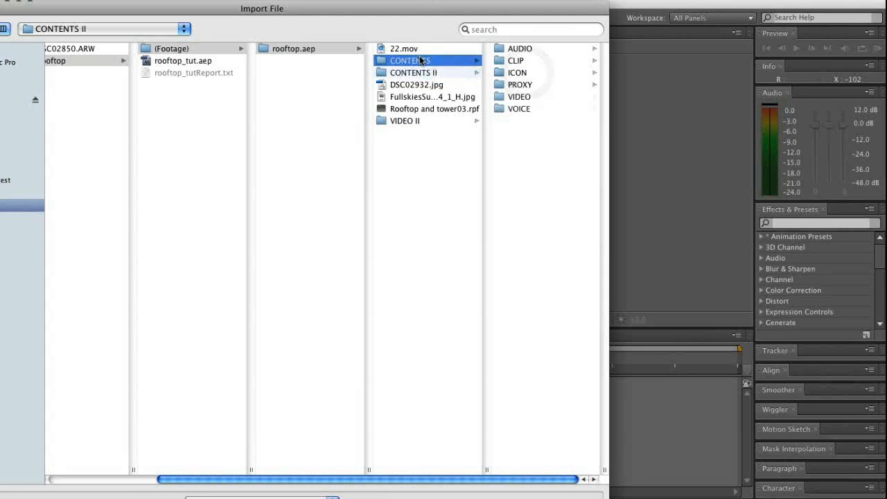
{"action": "left_click", "coordinate": [423, 73]}
{"action": "left_click", "coordinate": [408, 121]}
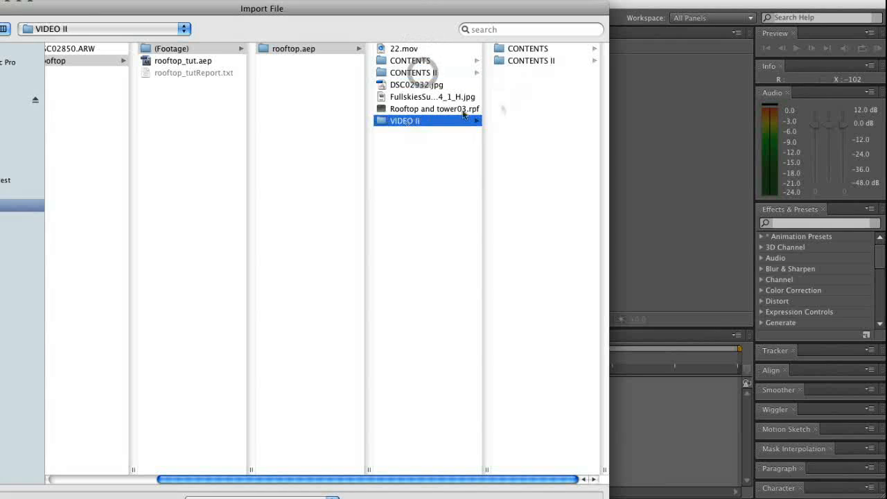
{"action": "left_click", "coordinate": [419, 63]}
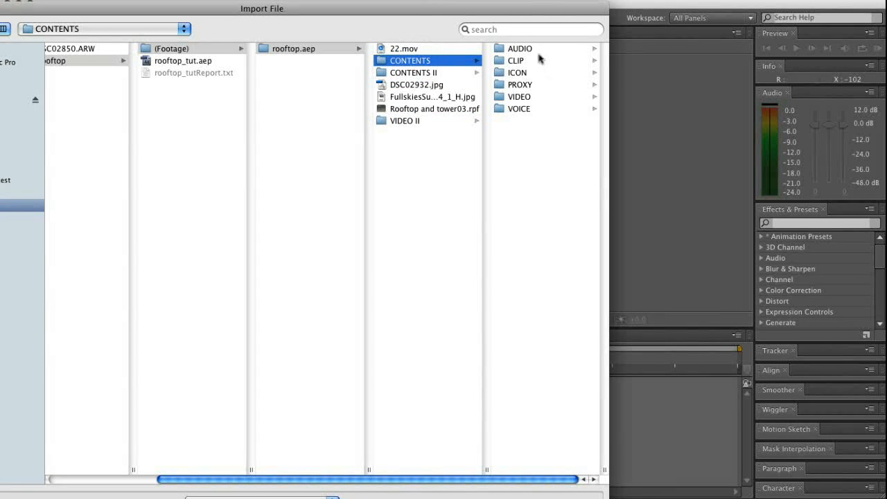
{"action": "left_click_drag", "start_coordinate": [466, 9], "coordinate": [556, 26]}
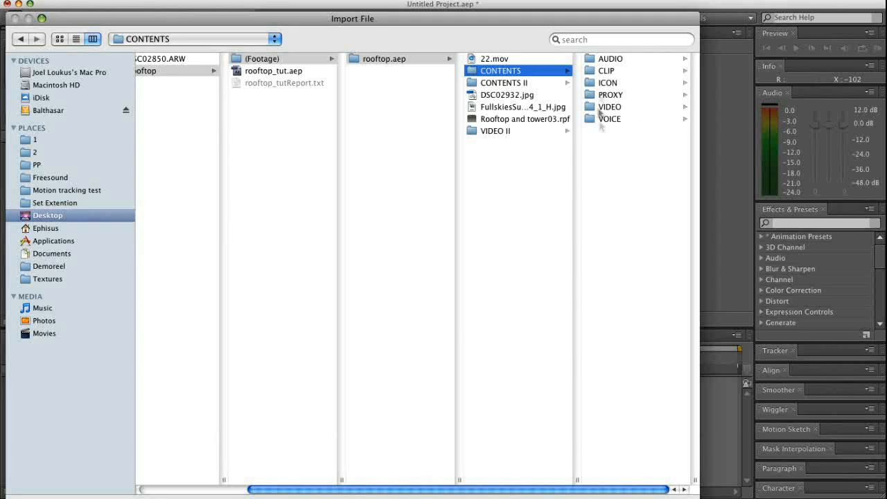
{"action": "left_click", "coordinate": [519, 83]}
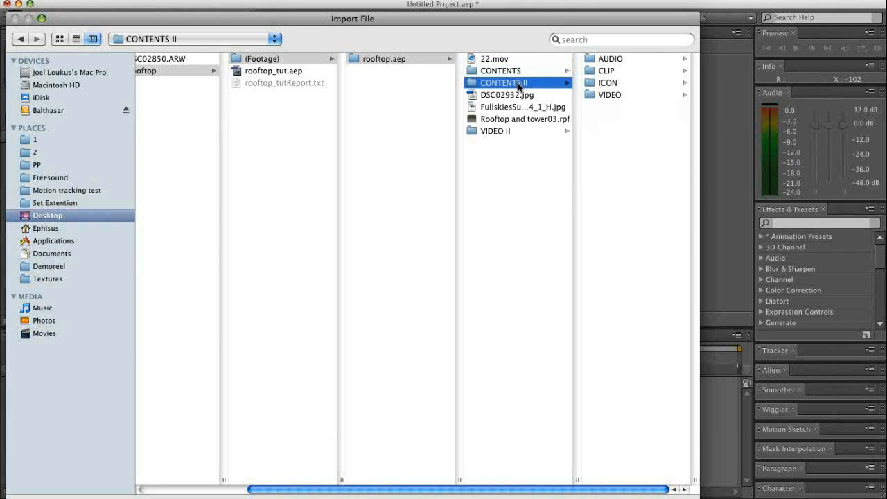
{"action": "left_click", "coordinate": [590, 97]}
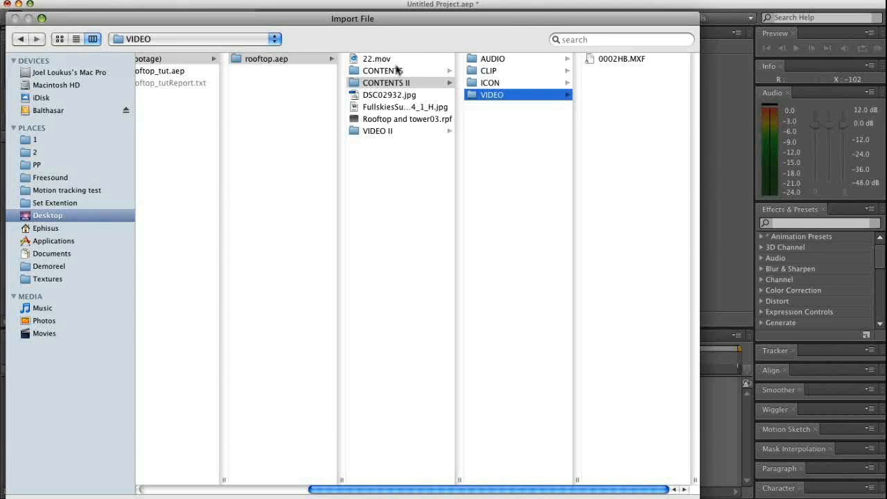
{"action": "left_click", "coordinate": [396, 70]}
{"action": "left_click", "coordinate": [392, 82]}
{"action": "left_click", "coordinate": [490, 95]}
{"action": "left_click", "coordinate": [618, 59]}
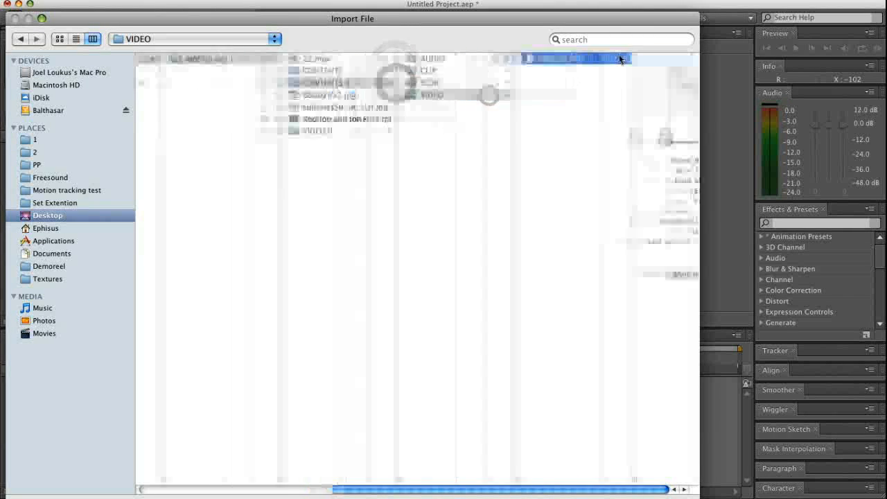
{"action": "double_click", "coordinate": [619, 57]}
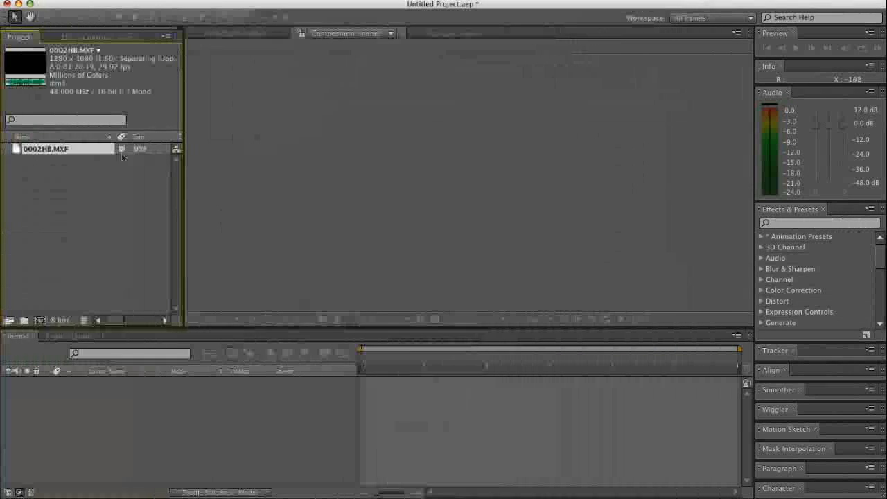
Create a new composition from the imported 0002HB.MXF clip
{"action": "left_click", "coordinate": [34, 190]}
{"action": "left_click", "coordinate": [15, 150]}
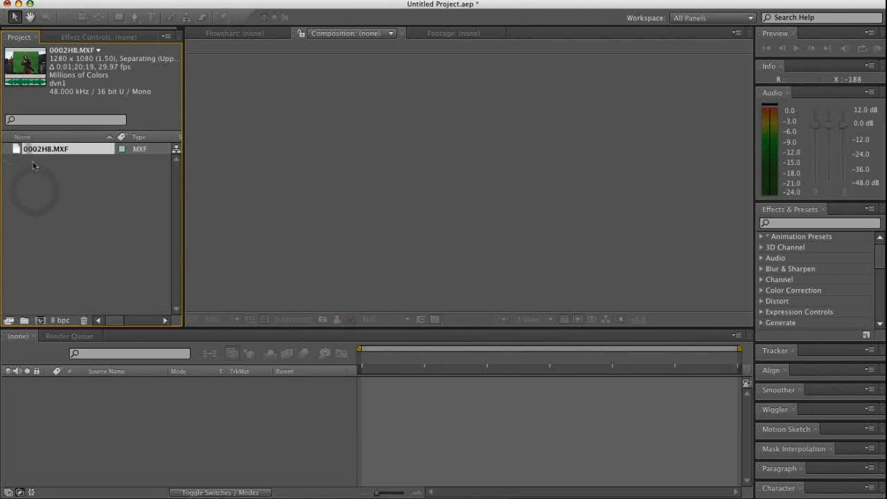
{"action": "left_click_drag", "start_coordinate": [83, 235], "coordinate": [40, 323]}
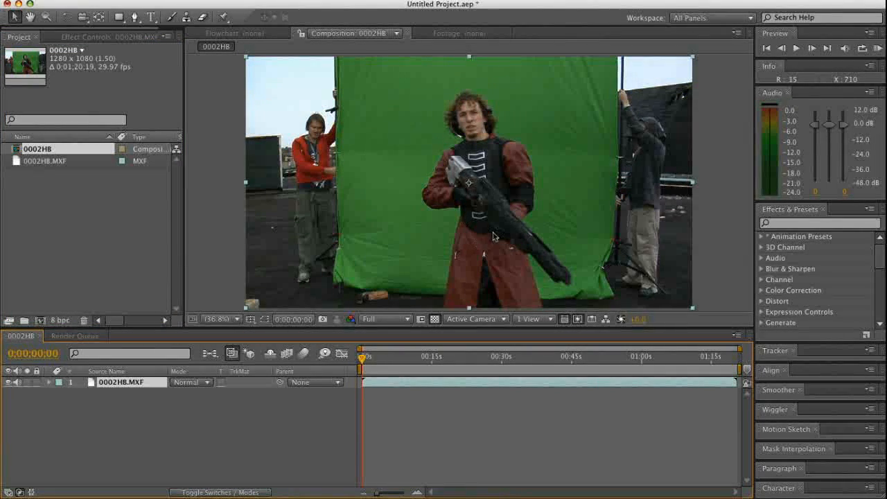
Scrub through the first seconds of the 0002HB.MXF green-screen footage to examine the actor's movement, and return to the start
{"action": "left_click", "coordinate": [392, 450]}
{"action": "left_click_drag", "start_coordinate": [394, 359], "coordinate": [354, 377]}
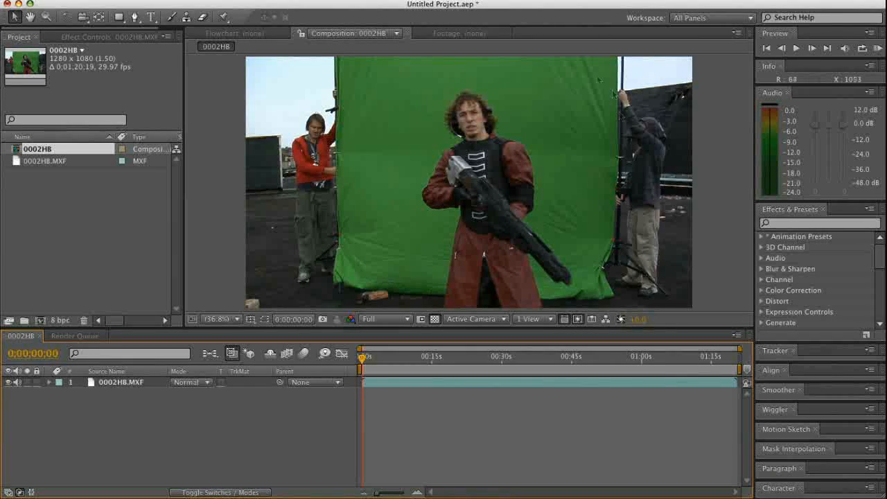
{"action": "mouse_move", "coordinate": [376, 362]}
{"action": "left_mouse_down"}
{"action": "mouse_move", "coordinate": [404, 368]}
{"action": "mouse_move", "coordinate": [381, 371]}
{"action": "left_mouse_up"}
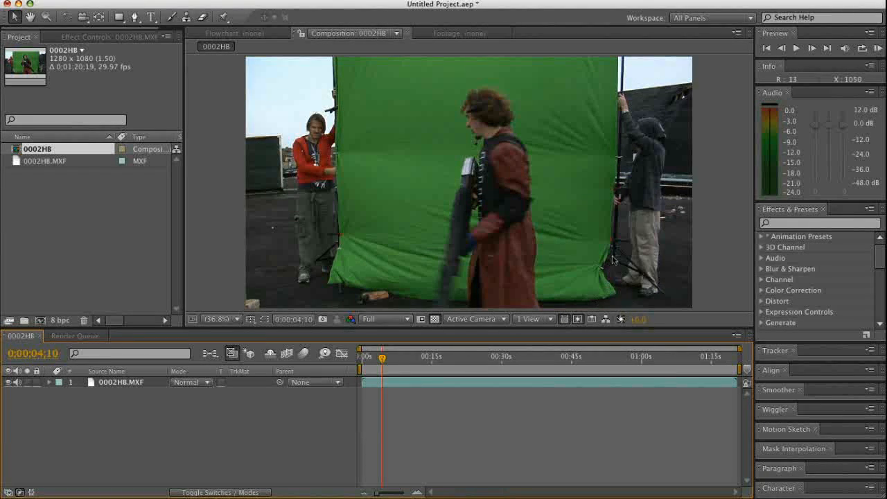
{"action": "left_click", "coordinate": [364, 357]}
{"action": "left_click_drag", "start_coordinate": [364, 358], "coordinate": [402, 360]}
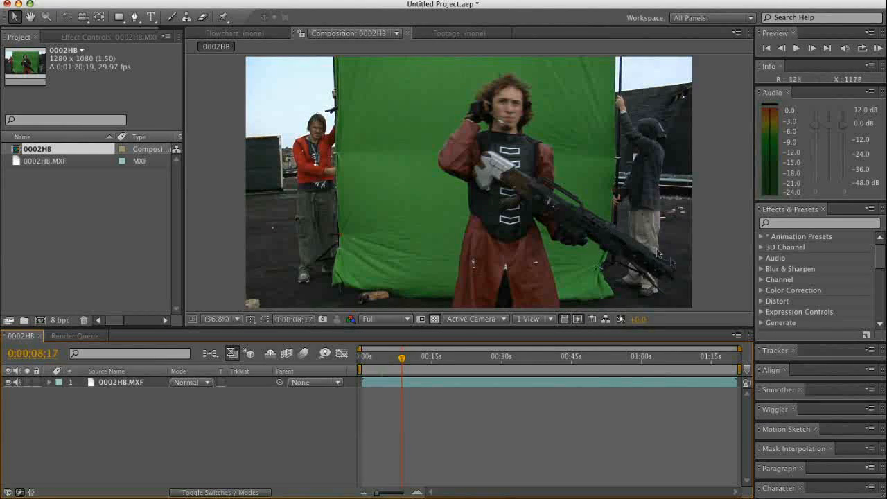
{"action": "mouse_move", "coordinate": [402, 359]}
{"action": "left_mouse_down"}
{"action": "mouse_move", "coordinate": [392, 363]}
{"action": "mouse_move", "coordinate": [404, 364]}
{"action": "left_mouse_up"}
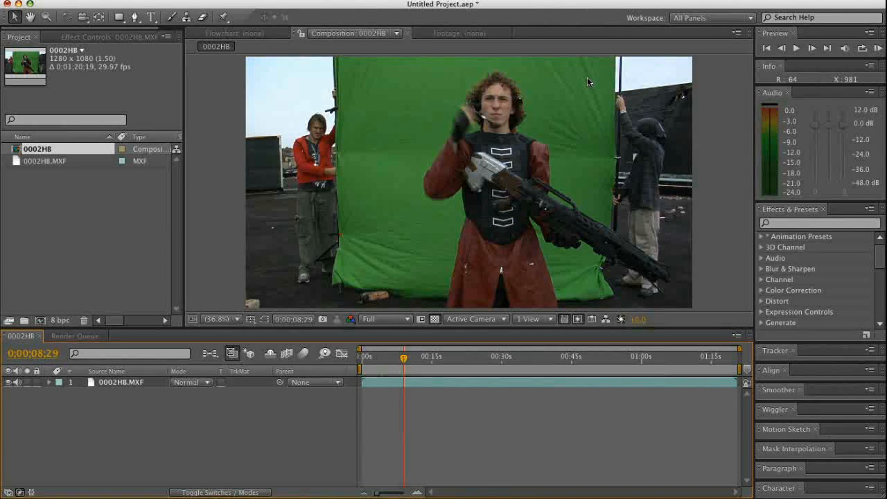
{"action": "left_click_drag", "start_coordinate": [404, 359], "coordinate": [360, 361]}
{"action": "left_click", "coordinate": [449, 420]}
Import the rooftop clip 0003Z6.MXF from the VIDEO folder of CONTENTS II inside the VIDEO II footage folder
{"action": "double_click", "coordinate": [29, 189]}
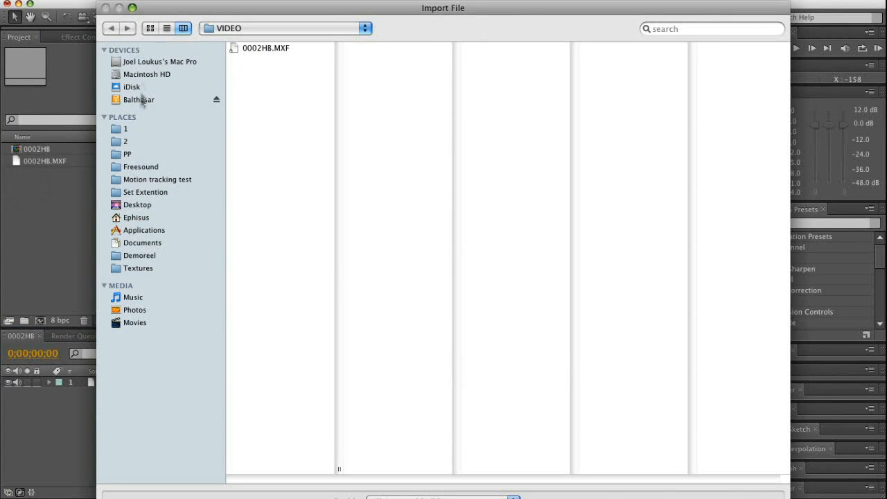
{"action": "left_click", "coordinate": [268, 35]}
{"action": "left_click", "coordinate": [271, 52]}
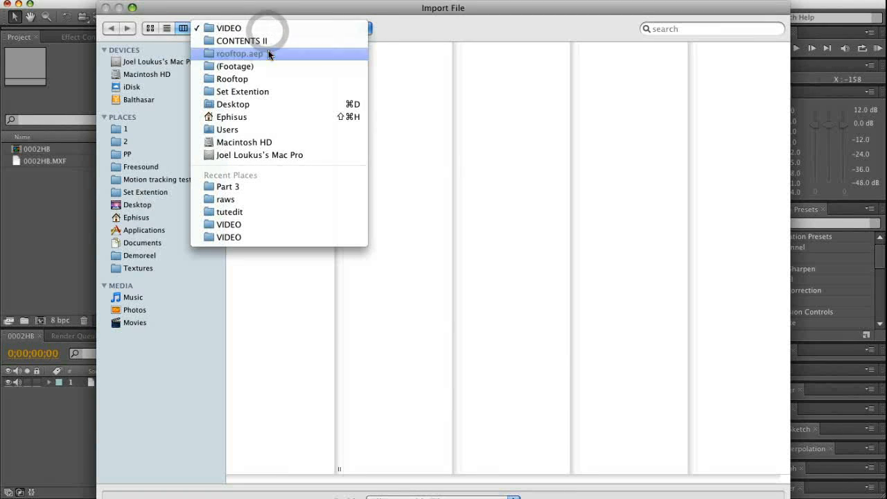
{"action": "left_click", "coordinate": [269, 71]}
{"action": "left_click", "coordinate": [371, 84]}
{"action": "left_click", "coordinate": [257, 120]}
{"action": "left_click", "coordinate": [383, 60]}
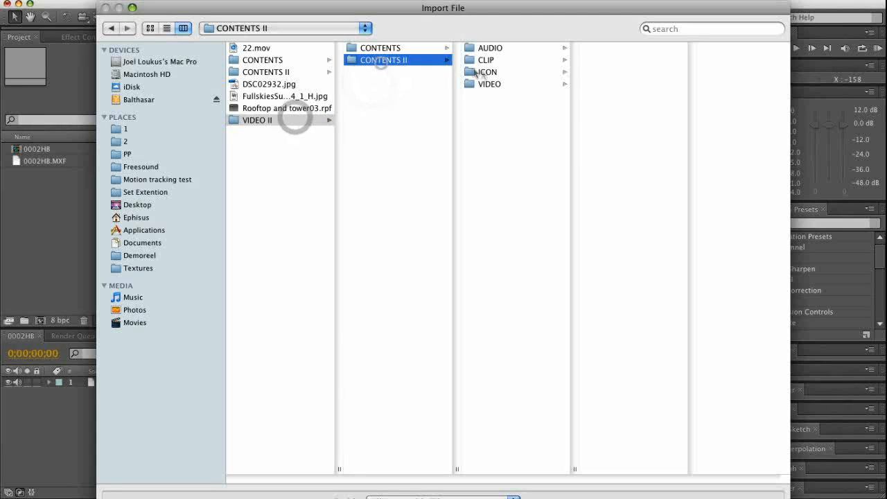
{"action": "left_click", "coordinate": [491, 84]}
{"action": "left_click", "coordinate": [619, 50]}
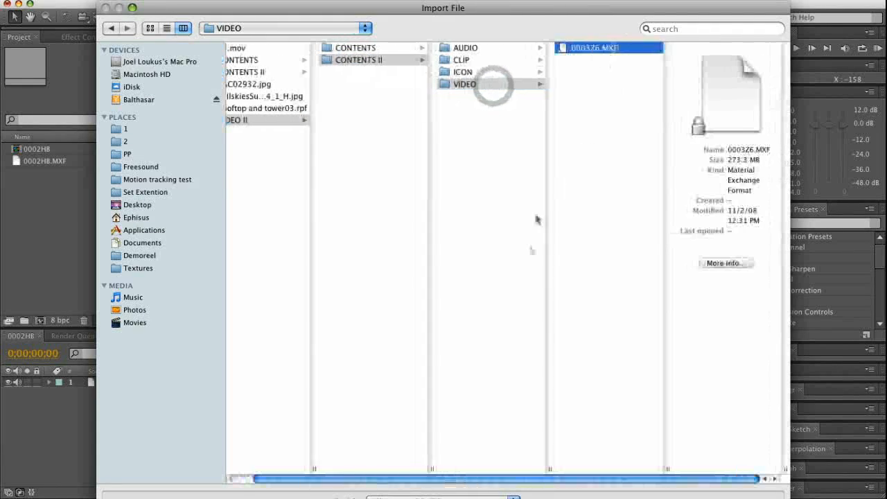
{"action": "double_click", "coordinate": [607, 47]}
{"action": "left_click", "coordinate": [37, 190]}
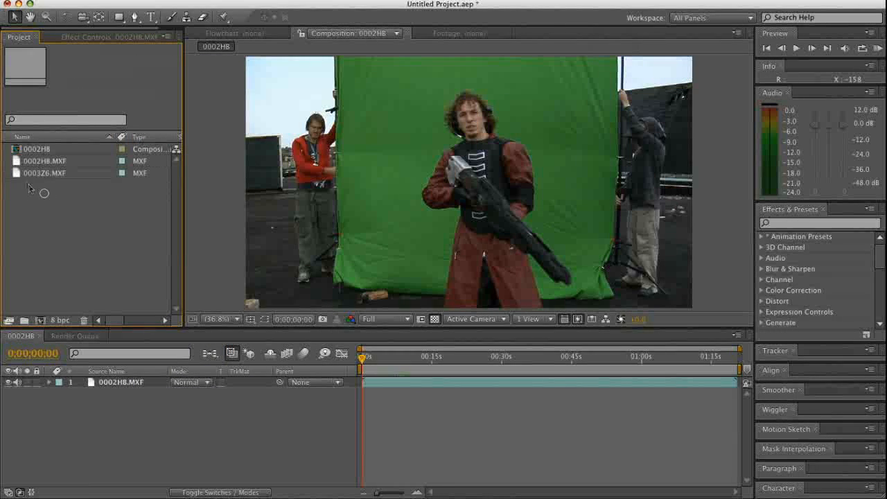
Review the 0003Z6.MXF rooftop footage and add it to the 0002HB composition above the 0002HB.MXF layer
{"action": "mouse_move", "coordinate": [402, 369]}
{"action": "left_mouse_down"}
{"action": "mouse_move", "coordinate": [468, 370]}
{"action": "mouse_move", "coordinate": [362, 369]}
{"action": "mouse_move", "coordinate": [485, 376]}
{"action": "mouse_move", "coordinate": [349, 378]}
{"action": "mouse_move", "coordinate": [387, 374]}
{"action": "left_mouse_up"}
{"action": "left_click", "coordinate": [34, 161]}
{"action": "left_click", "coordinate": [17, 174]}
{"action": "double_click", "coordinate": [17, 174]}
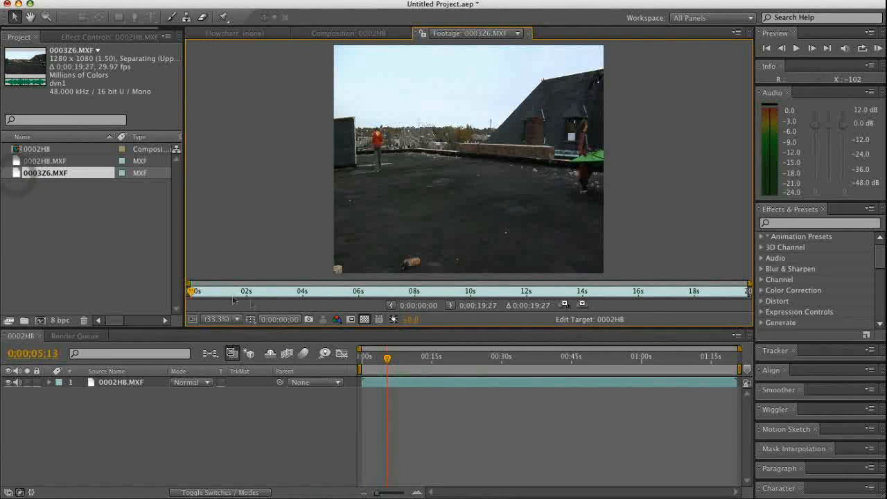
{"action": "left_click_drag", "start_coordinate": [191, 293], "coordinate": [360, 299]}
{"action": "left_click_drag", "start_coordinate": [429, 300], "coordinate": [375, 295]}
{"action": "left_click_drag", "start_coordinate": [17, 177], "coordinate": [95, 380]}
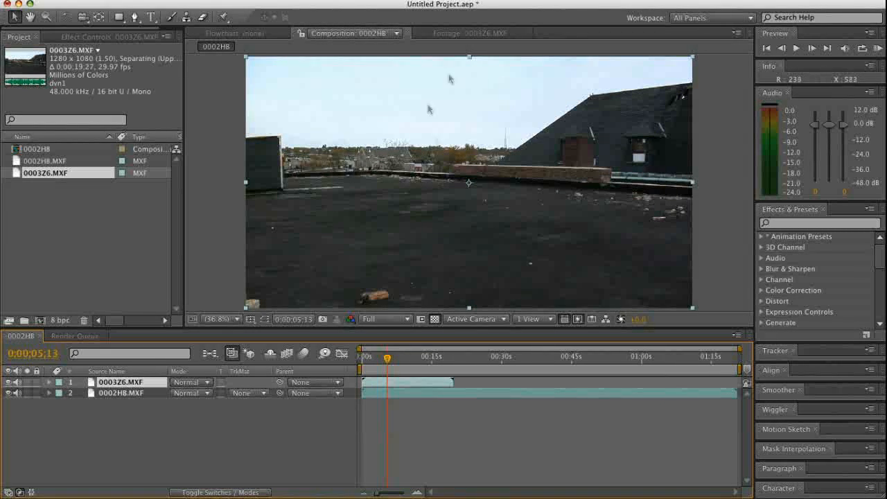
At 0;00;08;09, start a Pen tool mask on the 0003Z6.MXF layer along the dark wall's upper edge and down its outer side
{"action": "key", "text": "z"}
{"action": "left_click_drag", "start_coordinate": [216, 119], "coordinate": [436, 208]}
{"action": "left_click", "coordinate": [269, 133]}
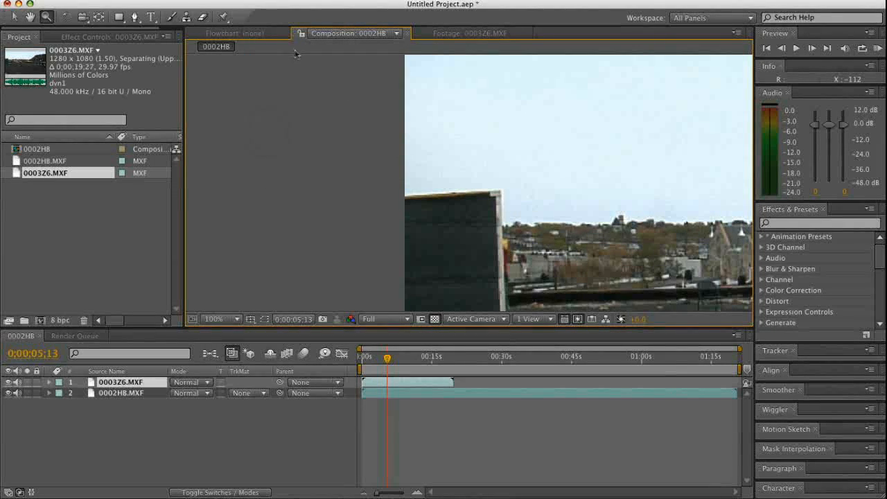
{"action": "key", "text": "g"}
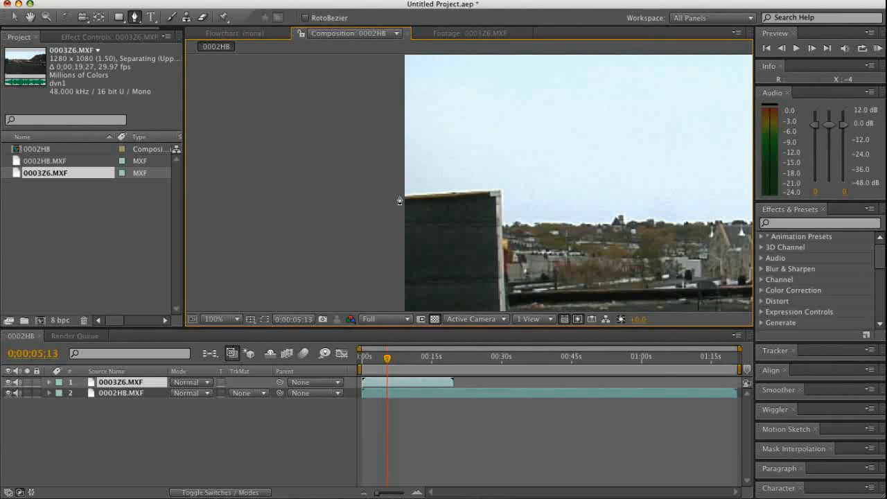
{"action": "left_click_drag", "start_coordinate": [393, 355], "coordinate": [401, 355]}
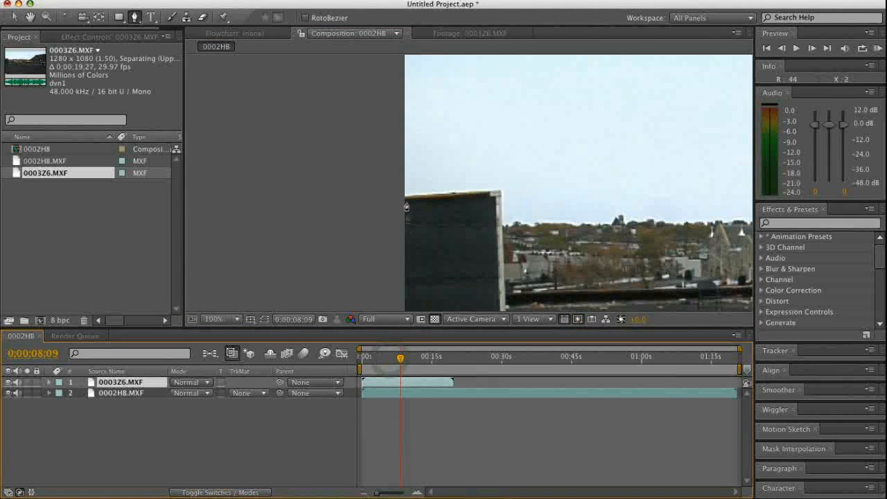
{"action": "left_click", "coordinate": [402, 194]}
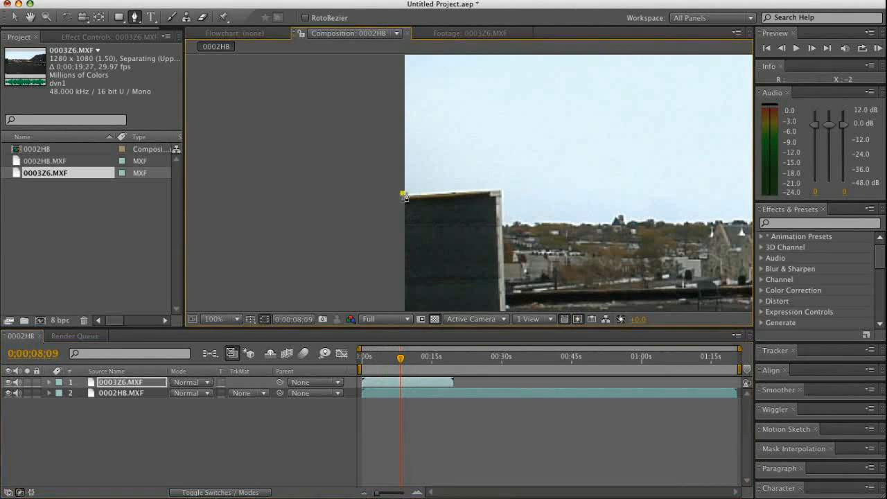
{"action": "left_click", "coordinate": [500, 187]}
{"action": "left_click", "coordinate": [506, 298]}
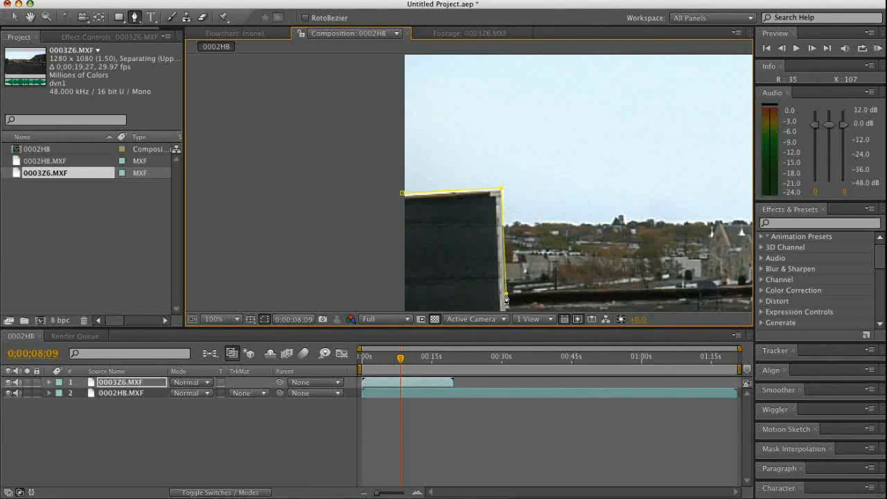
Extend the 0003Z6.MXF mask from the dark wall along the far parapet's upper edge, adding points around its bend
{"action": "key", "text": "comma"}
{"action": "key", "text": "comma"}
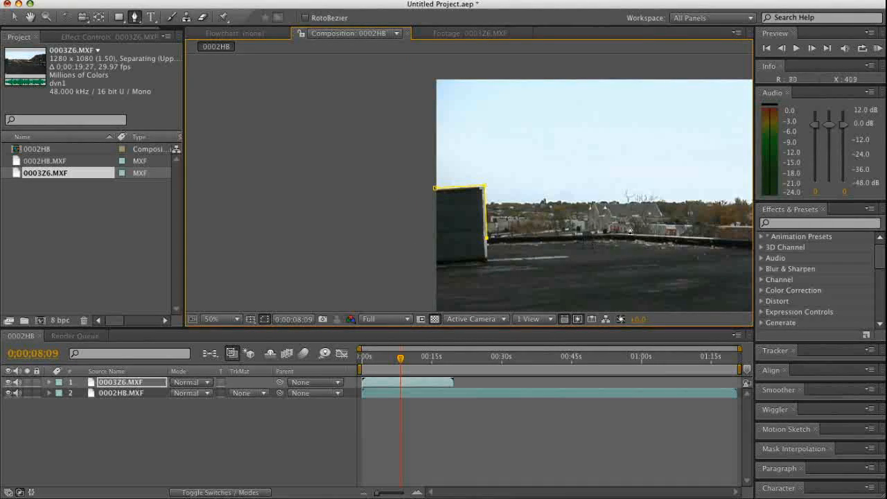
{"action": "key", "text": "z"}
{"action": "left_click_drag", "start_coordinate": [623, 220], "coordinate": [567, 251]}
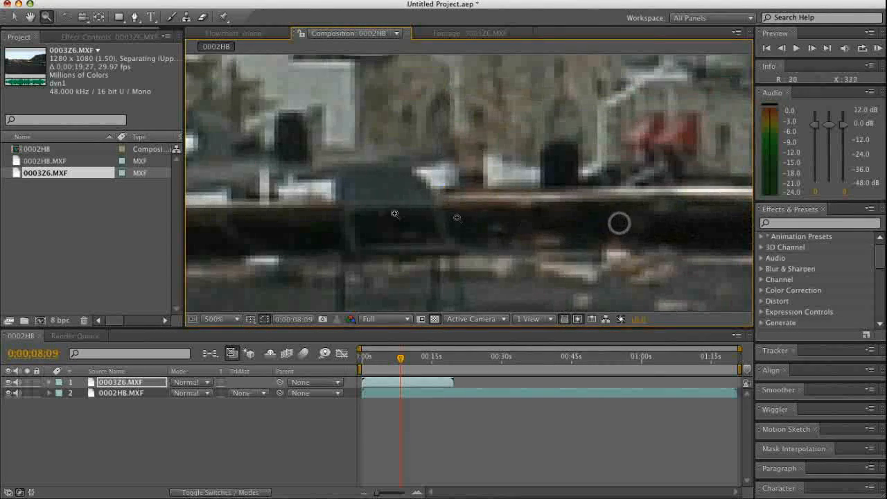
{"action": "key", "text": "comma"}
{"action": "key", "text": "comma"}
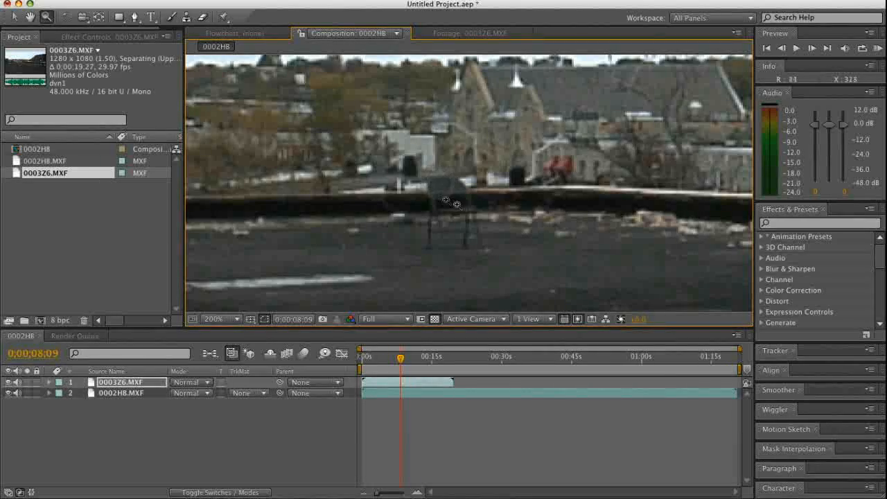
{"action": "key", "text": "g"}
{"action": "left_click", "coordinate": [561, 187]}
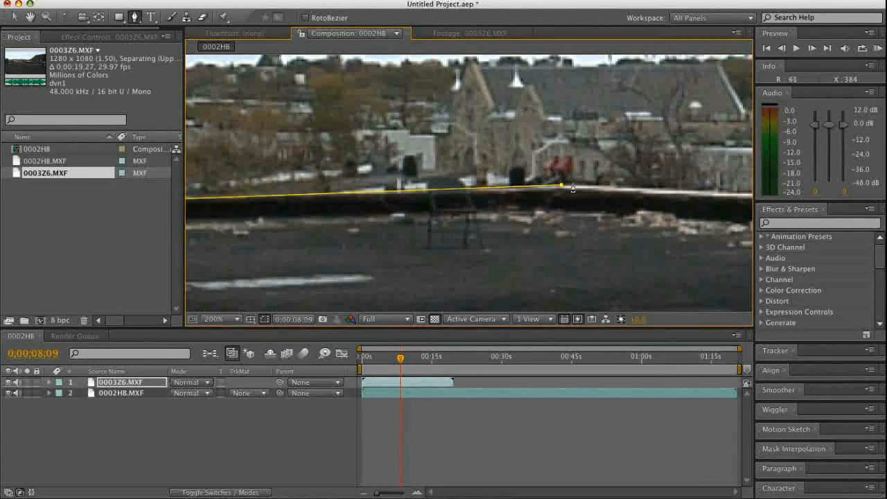
{"action": "left_click", "coordinate": [584, 185]}
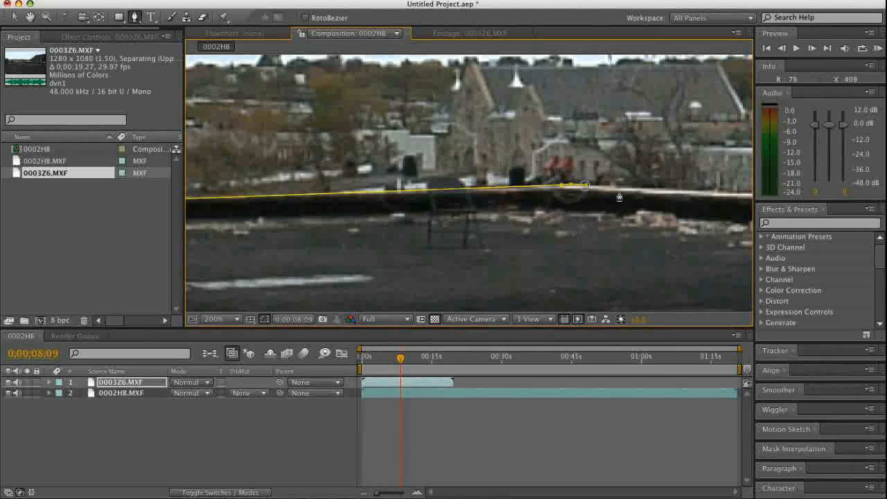
{"action": "key", "text": "super+z"}
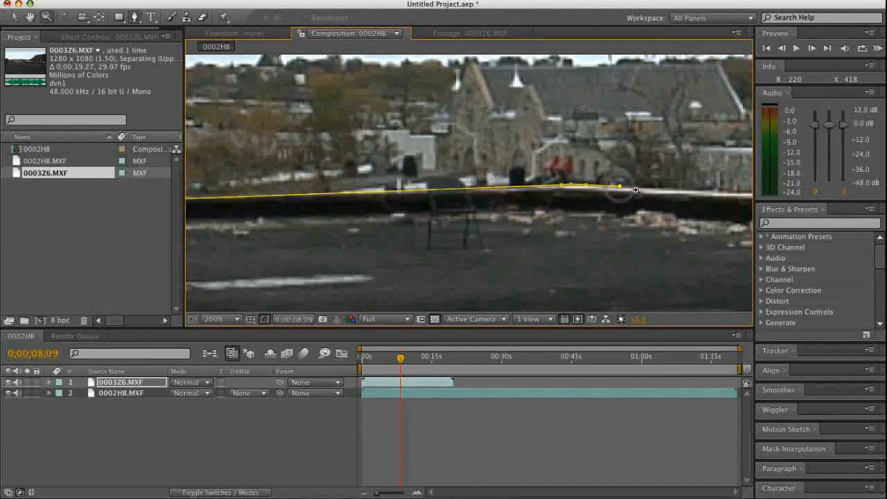
Continue the mask along the parapet's top edge to the point where the brick ledge begins
{"action": "key", "text": "z"}
{"action": "left_click", "coordinate": [634, 190], "text": "alt"}
{"action": "left_click", "coordinate": [544, 200], "text": "alt"}
{"action": "left_click_drag", "start_coordinate": [426, 155], "coordinate": [540, 194]}
{"action": "key", "text": "g"}
{"action": "left_click", "coordinate": [565, 201]}
{"action": "key", "text": "comma"}
{"action": "key", "text": "comma"}
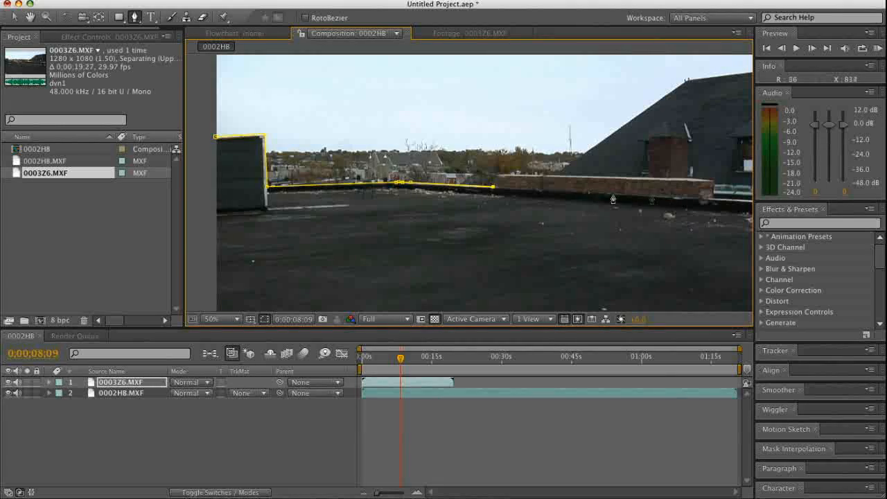
Carry the mask below the brick ledge past the frame's edge, then around beneath the rooftop, and close it at its starting point
{"action": "key", "text": "z"}
{"action": "left_click", "coordinate": [625, 190], "text": "alt"}
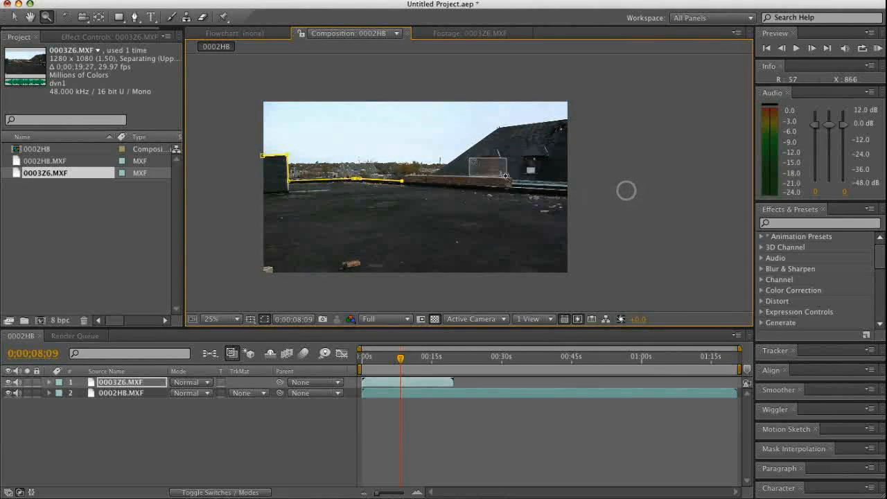
{"action": "left_click_drag", "start_coordinate": [468, 159], "coordinate": [602, 225]}
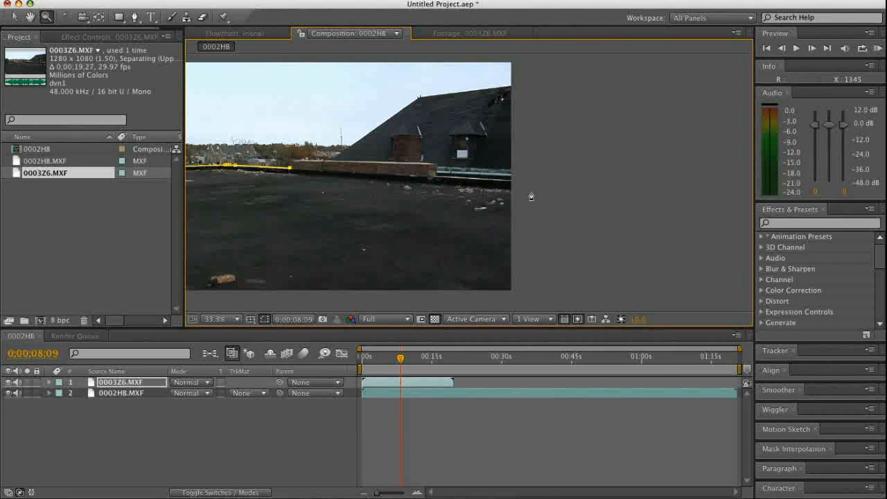
{"action": "key", "text": "g"}
{"action": "left_click", "coordinate": [513, 184]}
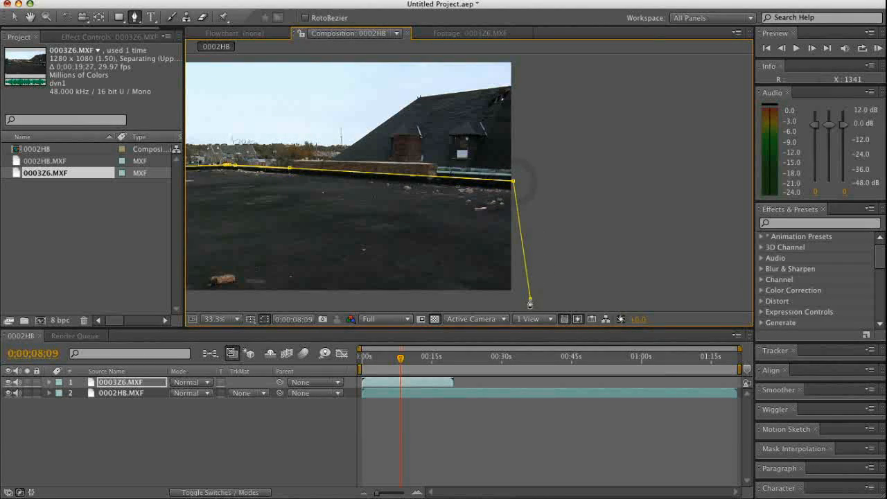
{"action": "left_click", "coordinate": [455, 303]}
{"action": "left_click", "coordinate": [270, 249]}
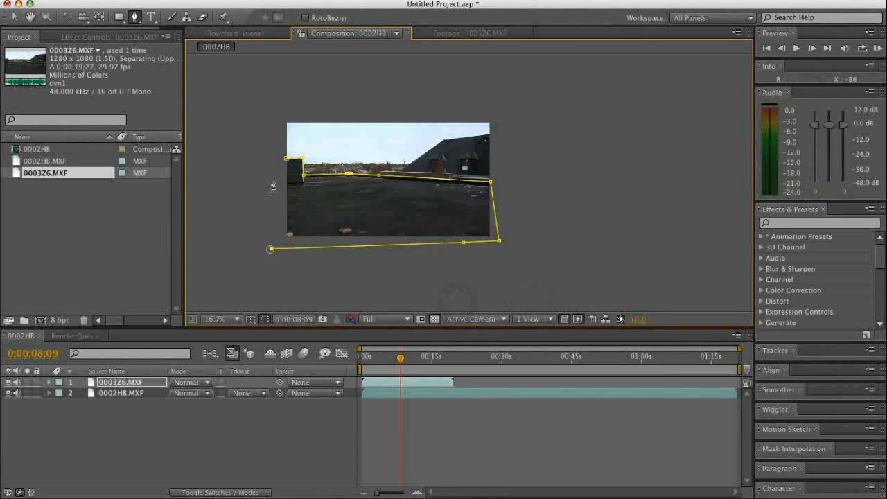
{"action": "left_click", "coordinate": [288, 163]}
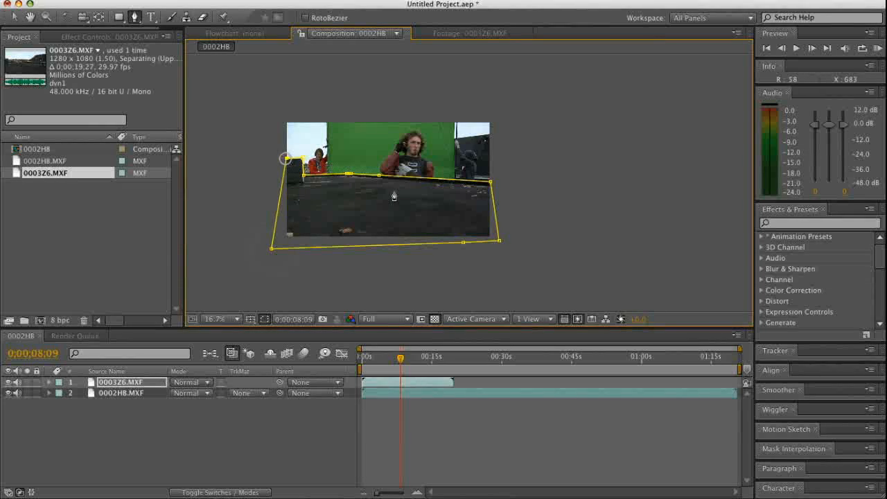
Examine the closed rooftop mask's upper edge against the green-screen footage
{"action": "left_click", "coordinate": [335, 441]}
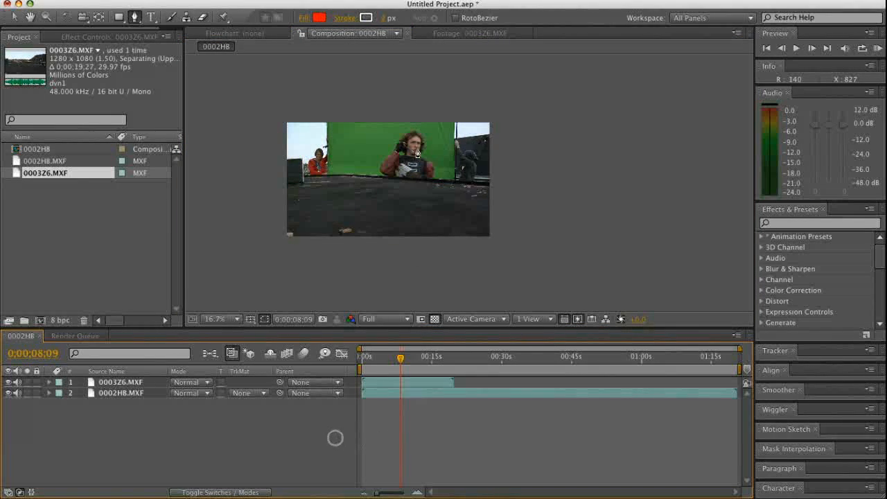
{"action": "key", "text": "."}
{"action": "left_click", "coordinate": [306, 169], "text": "super"}
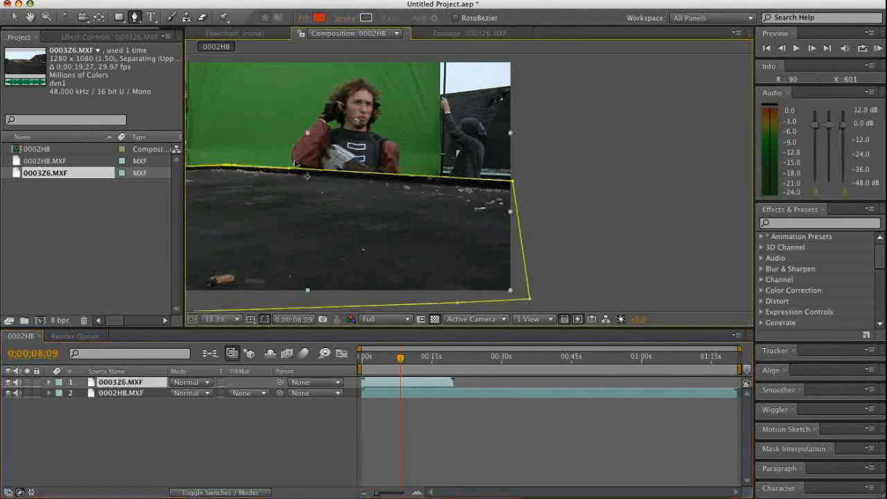
{"action": "key", "text": "z"}
{"action": "left_click", "coordinate": [296, 160], "text": "alt"}
{"action": "left_click", "coordinate": [476, 169]}
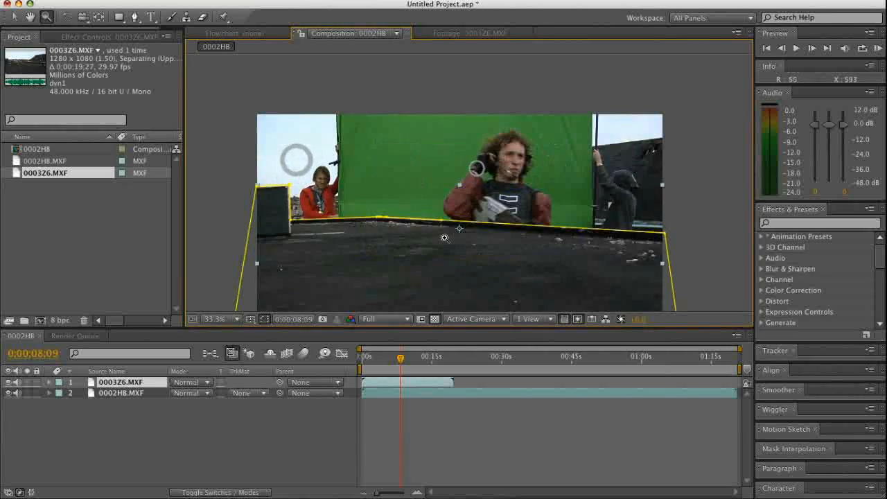
{"action": "left_click", "coordinate": [443, 238], "text": "alt"}
{"action": "left_click", "coordinate": [468, 176]}
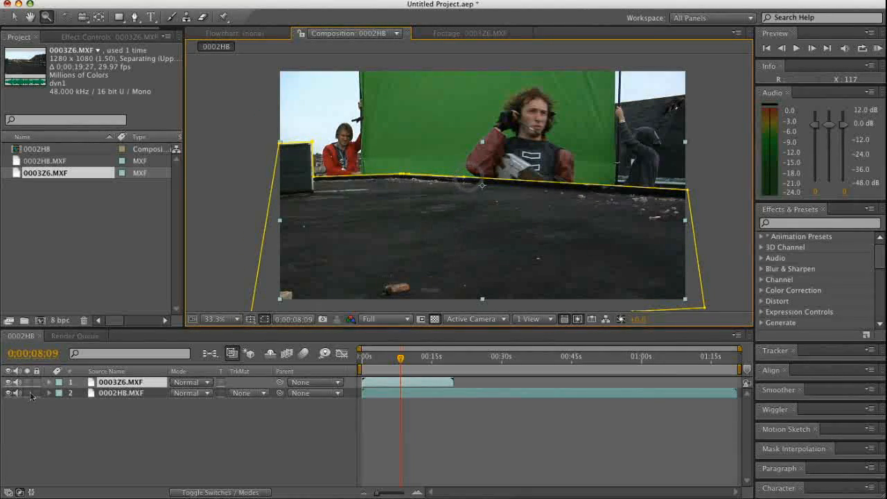
Hide the 0002HB.MXF layer and freeze the 0003Z6.MXF layer on its frame at 0;00;08;17
{"action": "left_click", "coordinate": [8, 382]}
{"action": "left_click", "coordinate": [8, 392]}
{"action": "left_click", "coordinate": [8, 383]}
{"action": "mouse_move", "coordinate": [401, 360]}
{"action": "left_mouse_down"}
{"action": "mouse_move", "coordinate": [435, 362]}
{"action": "mouse_move", "coordinate": [401, 362]}
{"action": "left_mouse_up"}
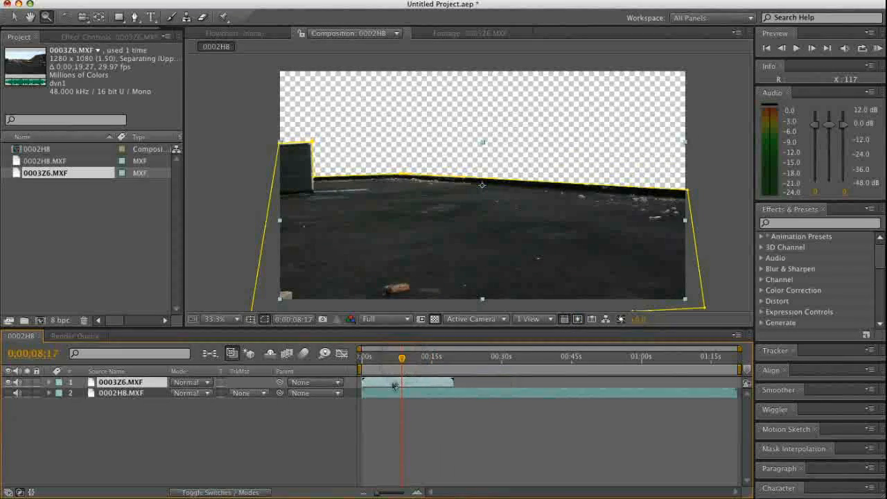
{"action": "right_click", "coordinate": [392, 383]}
{"action": "right_click", "coordinate": [374, 386]}
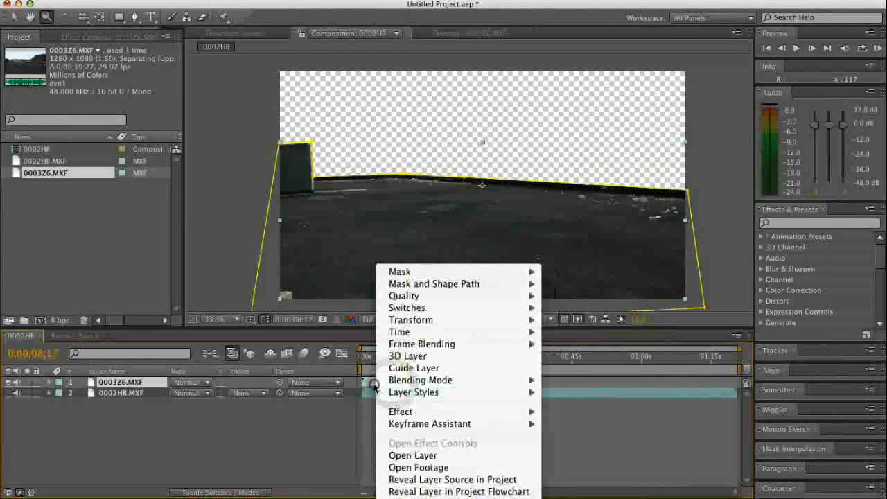
{"action": "mouse_move", "coordinate": [441, 336]}
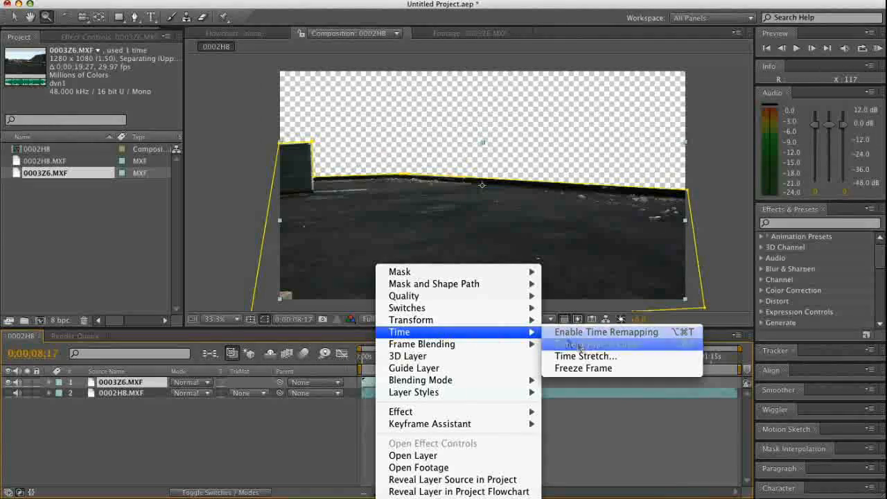
{"action": "left_click", "coordinate": [589, 368]}
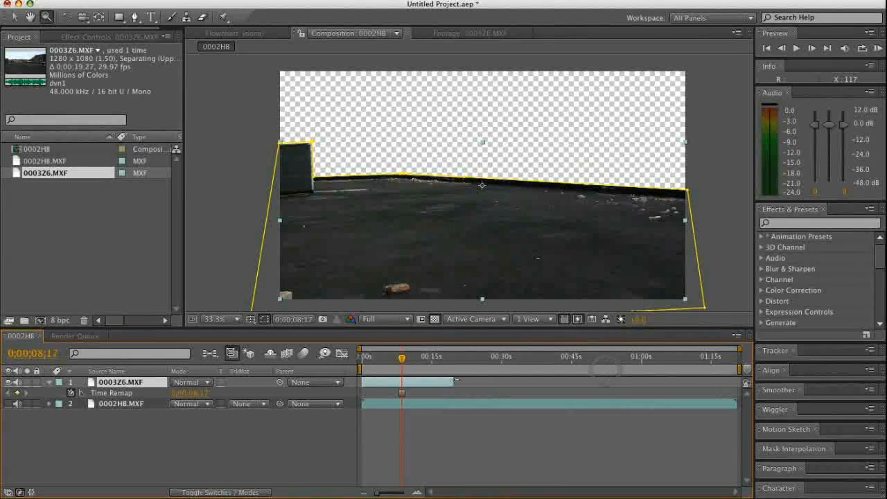
Extend the frozen 0003Z6.MXF layer to the composition's end and place it, hidden, below a visible 0002HB.MXF layer
{"action": "left_click_drag", "start_coordinate": [454, 381], "coordinate": [736, 381]}
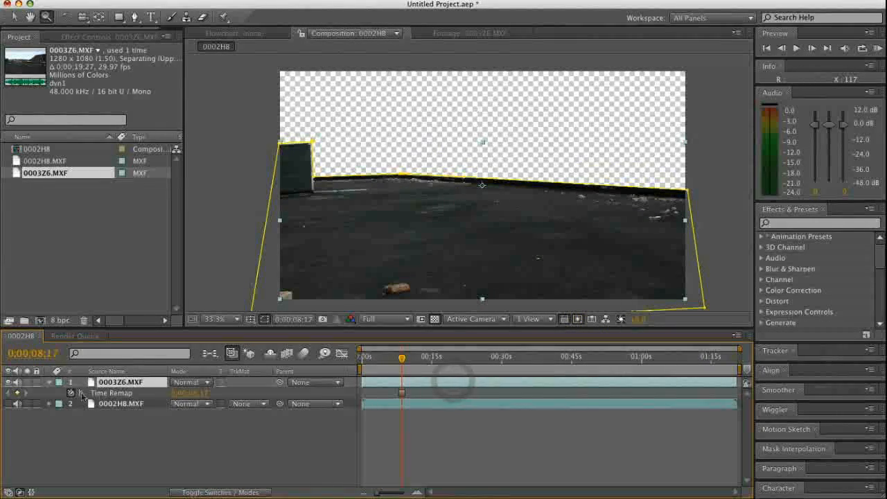
{"action": "left_click_drag", "start_coordinate": [111, 387], "coordinate": [131, 418]}
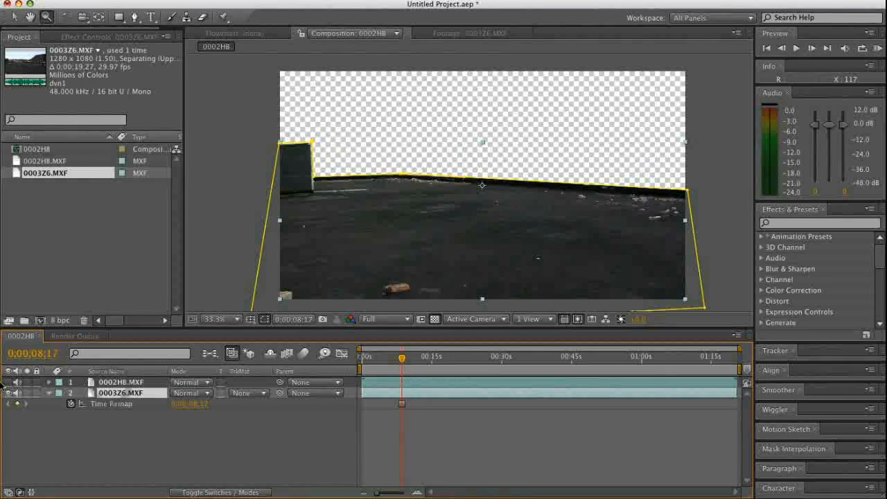
{"action": "left_click", "coordinate": [8, 393]}
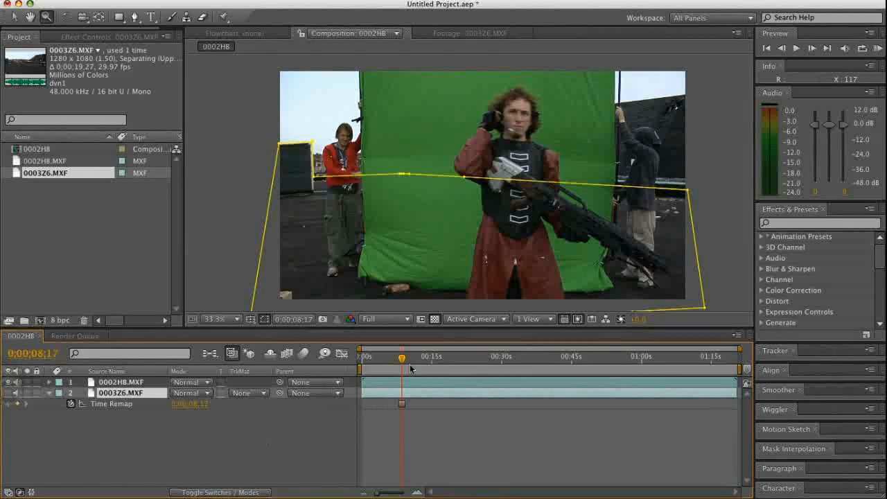
Set the work area from 0;00;06;20 to 0;00;13;19 and trim the composition to it
{"action": "left_click_drag", "start_coordinate": [402, 360], "coordinate": [424, 361]}
{"action": "key", "text": "h"}
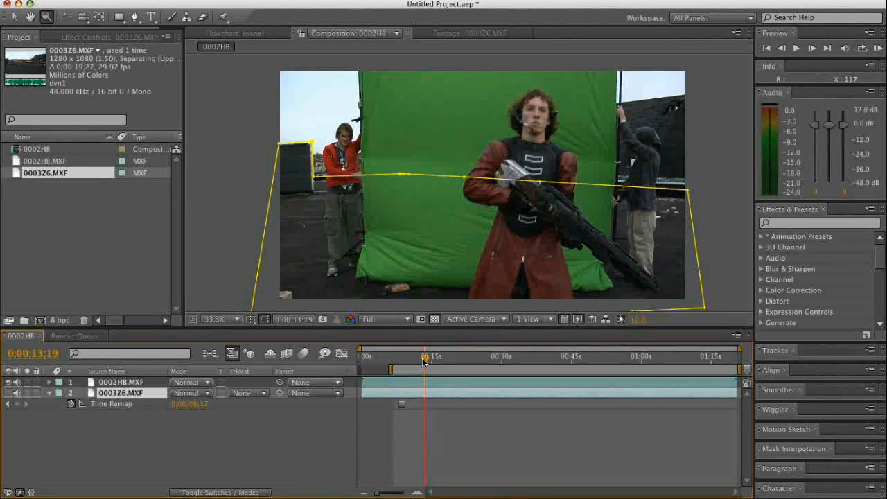
{"action": "key", "text": "n"}
{"action": "left_click", "coordinate": [392, 361]}
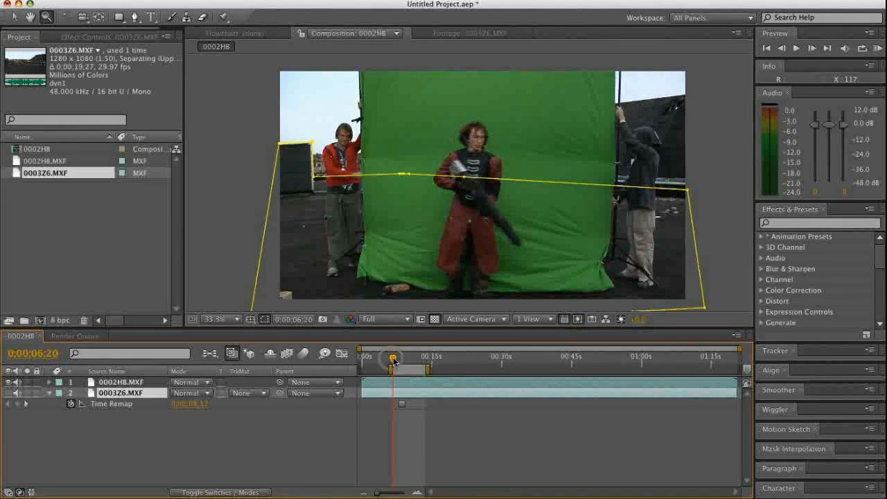
{"action": "left_click_drag", "start_coordinate": [398, 361], "coordinate": [425, 362]}
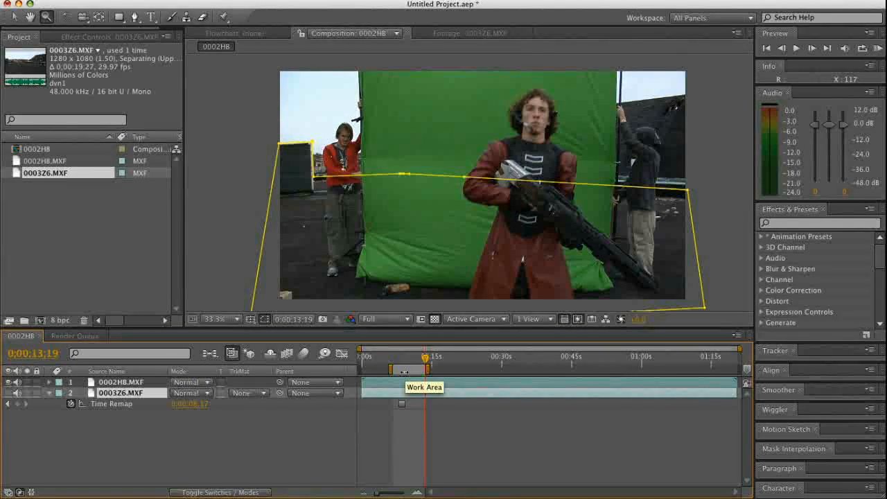
{"action": "right_click", "coordinate": [404, 371]}
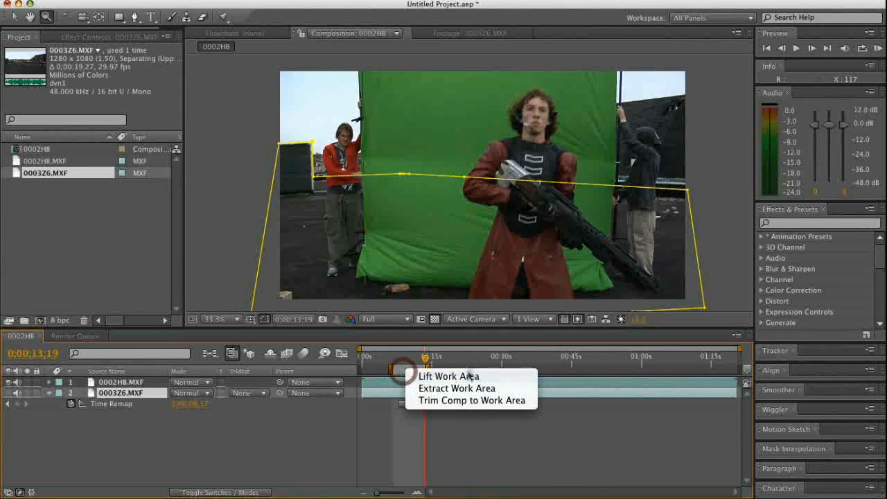
{"action": "left_click", "coordinate": [454, 401]}
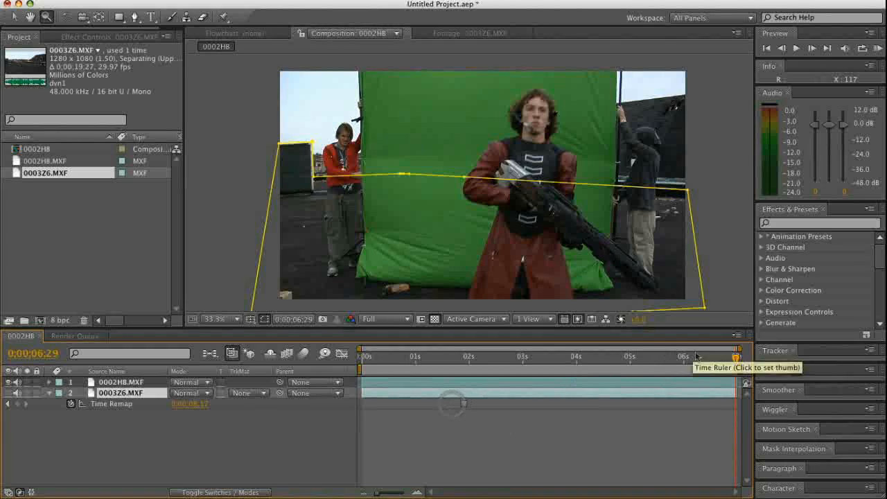
At 0;00;03;02, view the masked rooftop layer on its own and leave both layers visible
{"action": "left_click_drag", "start_coordinate": [728, 361], "coordinate": [526, 389]}
{"action": "left_click", "coordinate": [142, 383]}
{"action": "left_click", "coordinate": [8, 382]}
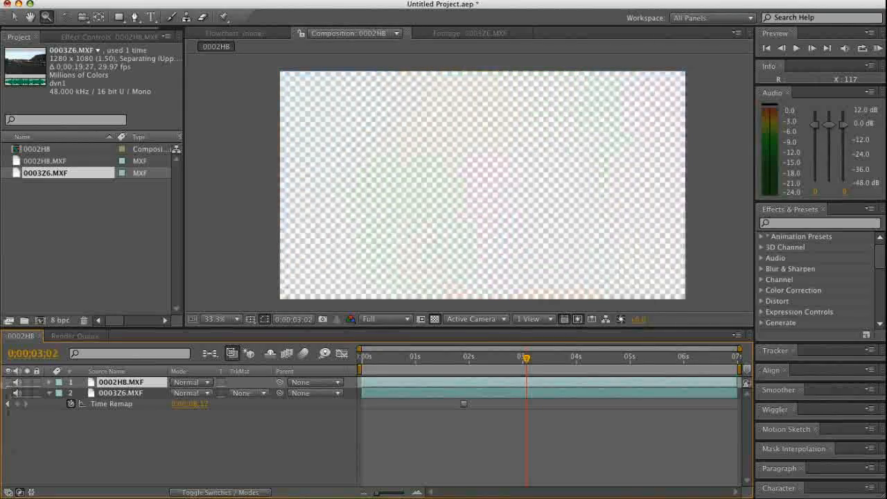
{"action": "left_click", "coordinate": [8, 392]}
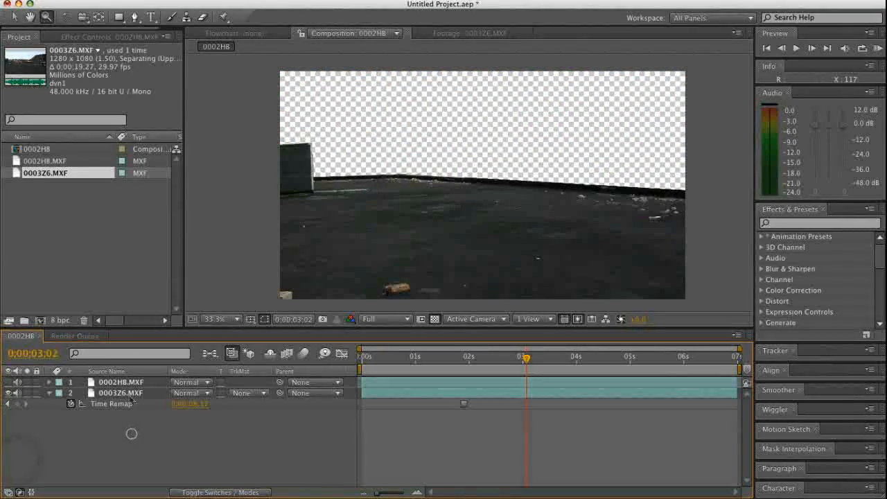
{"action": "left_click", "coordinate": [126, 383]}
{"action": "left_click", "coordinate": [9, 381]}
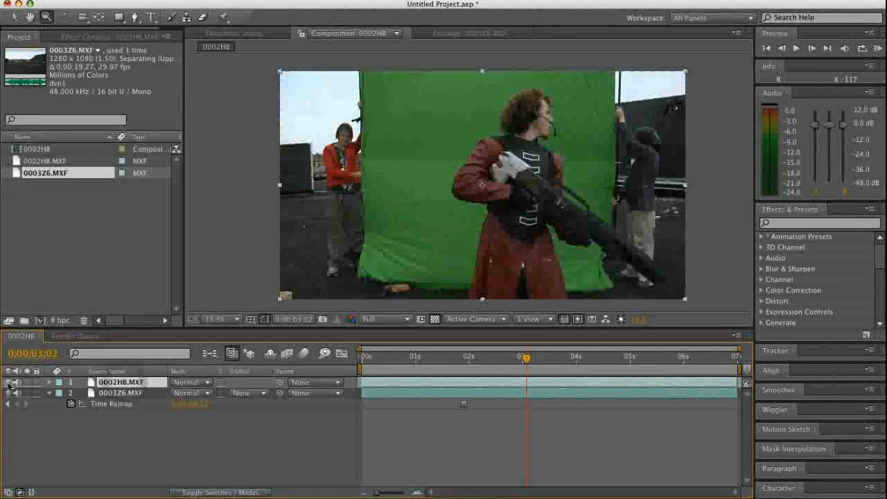
At 0;00;00;28, apply Keylight (1.2) to the 0002HB.MXF layer and sample the green backdrop beside the actor as its Screen Colour
{"action": "left_click", "coordinate": [781, 223]}
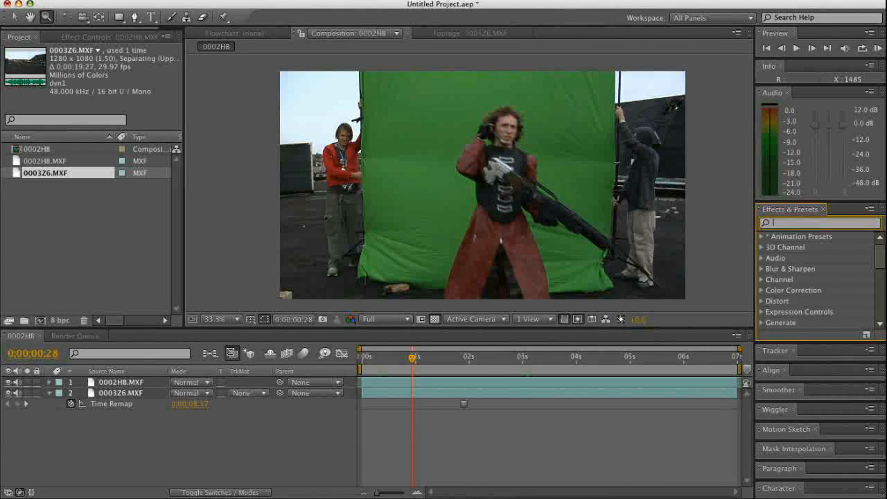
{"action": "type", "text": "keylight"}
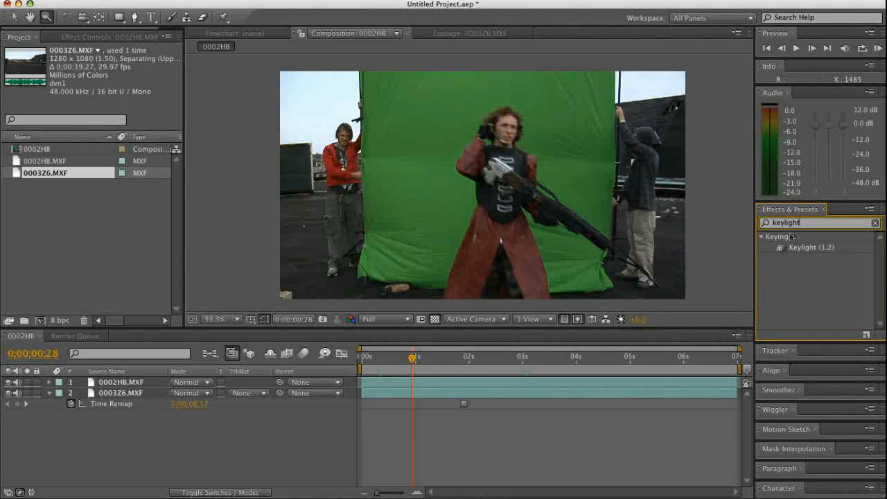
{"action": "left_click_drag", "start_coordinate": [801, 251], "coordinate": [524, 383]}
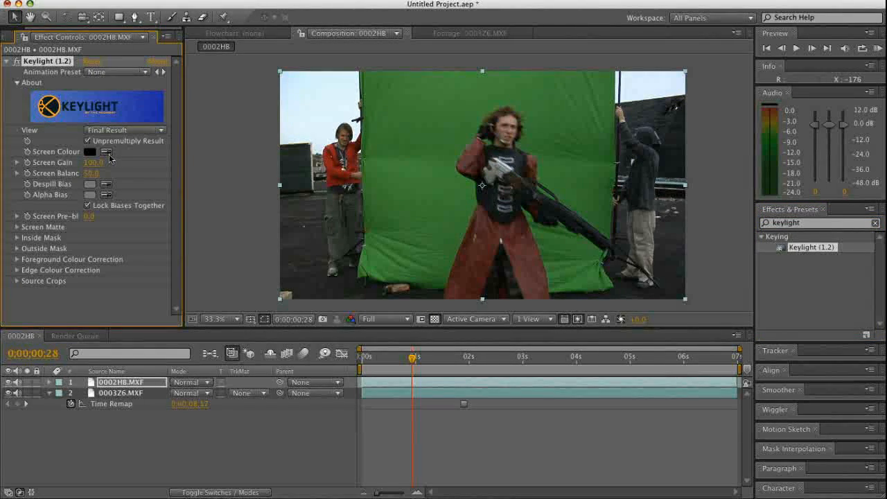
{"action": "left_click", "coordinate": [445, 143]}
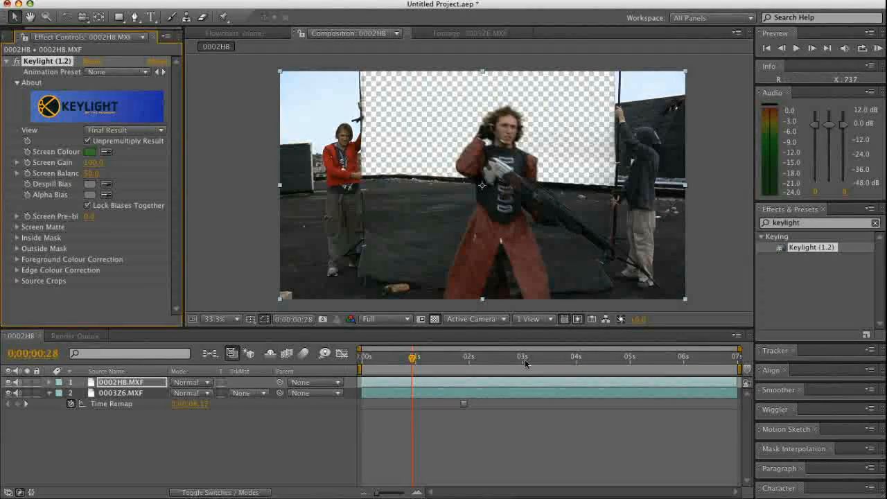
At 0;00;02;15, tighten Keylight's Screen Matte by setting Clip Black to 14 and Clip White to 88
{"action": "left_click_drag", "start_coordinate": [428, 362], "coordinate": [495, 374]}
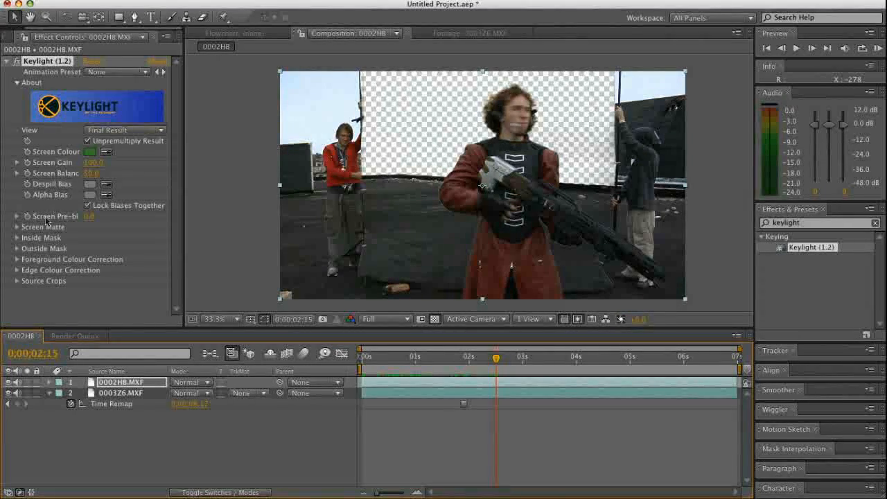
{"action": "left_click", "coordinate": [16, 227]}
{"action": "left_click_drag", "start_coordinate": [88, 233], "coordinate": [91, 244]}
{"action": "scroll", "coordinate": [97, 267], "scroll_direction": "down", "scroll_amount": 2}
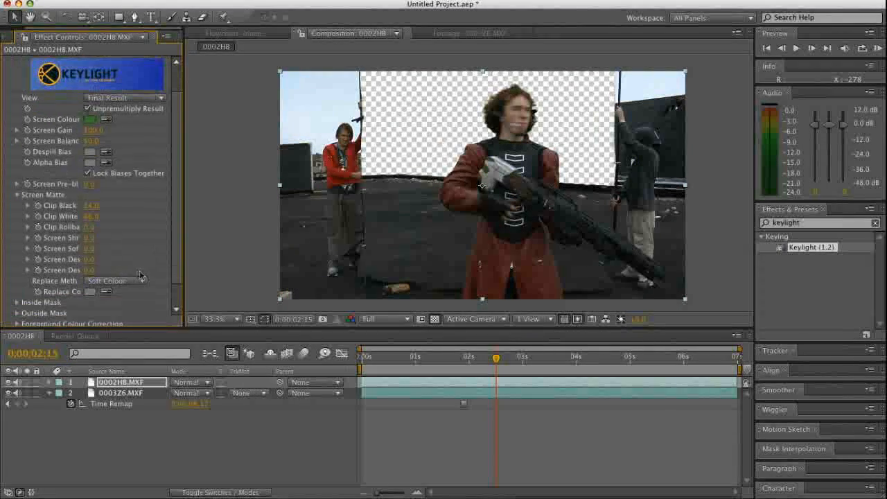
Set the Screen Matte's Replace Method to Hard Colour
{"action": "left_click", "coordinate": [129, 281]}
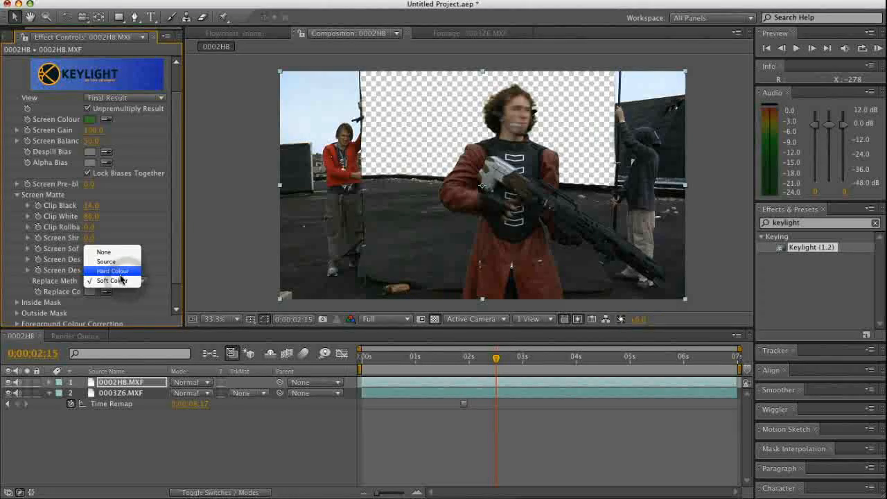
{"action": "left_click", "coordinate": [117, 271]}
{"action": "left_click", "coordinate": [119, 281]}
{"action": "left_click", "coordinate": [118, 293]}
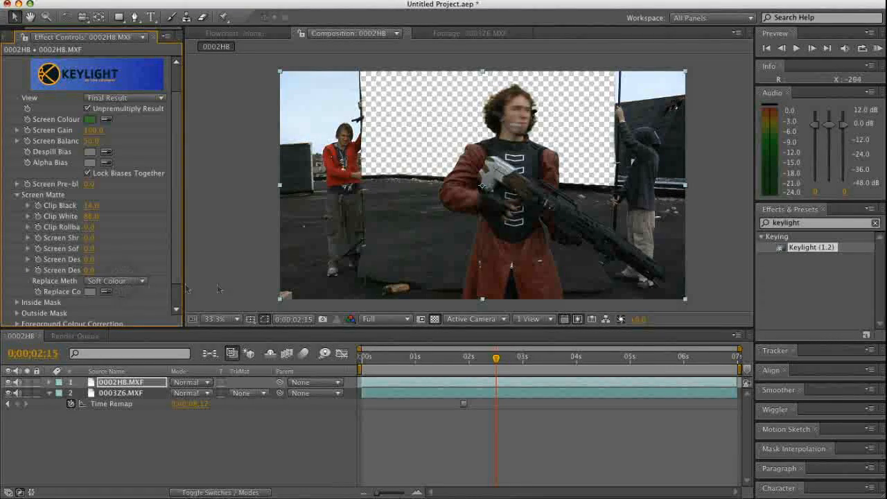
{"action": "left_click", "coordinate": [127, 282]}
{"action": "left_click", "coordinate": [117, 272]}
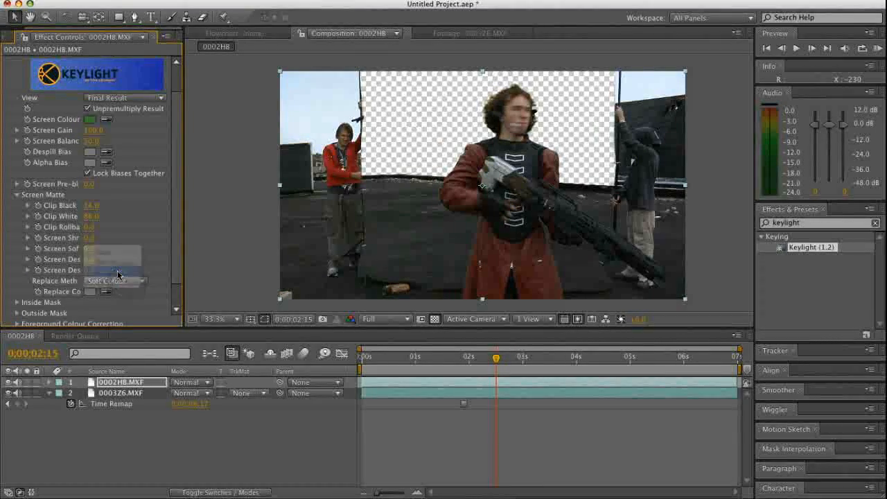
Examine the key around the actor's legs and feet against the rooftop floor between 0;00;00;00 and 0;00;01;08
{"action": "left_click_drag", "start_coordinate": [460, 352], "coordinate": [365, 376]}
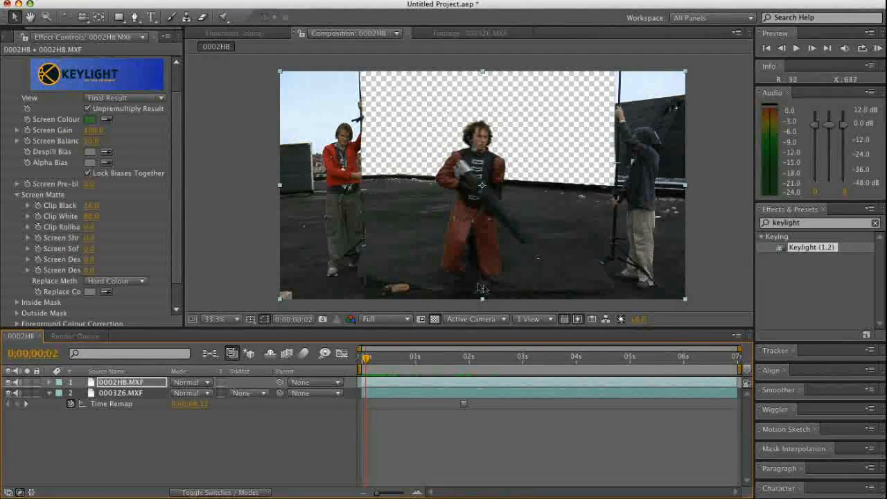
{"action": "left_click_drag", "start_coordinate": [365, 359], "coordinate": [429, 358]}
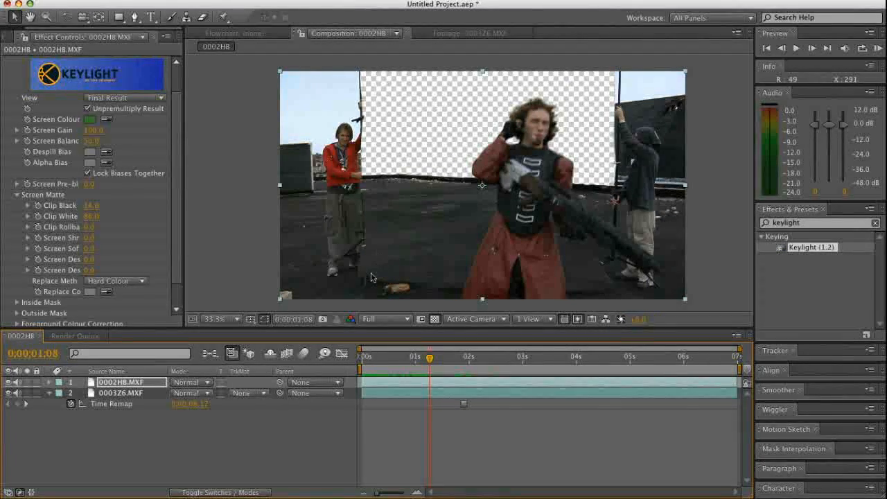
{"action": "left_click_drag", "start_coordinate": [420, 356], "coordinate": [361, 357]}
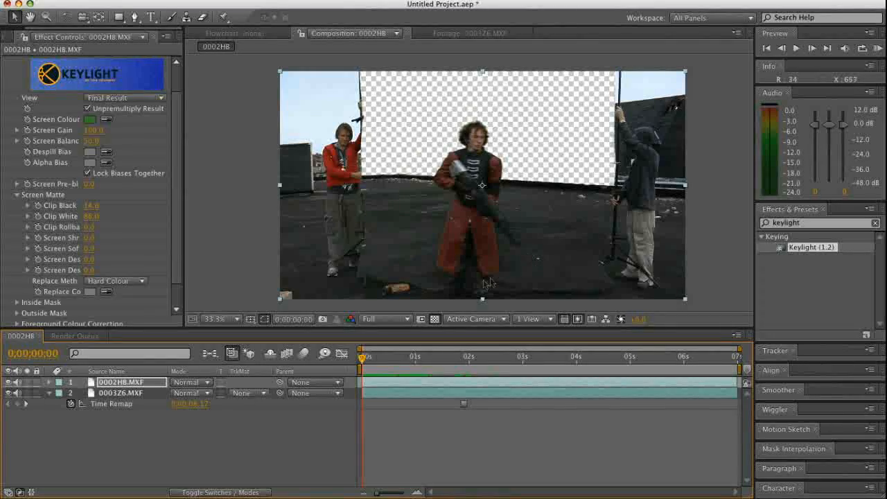
{"action": "left_click_drag", "start_coordinate": [398, 357], "coordinate": [378, 358]}
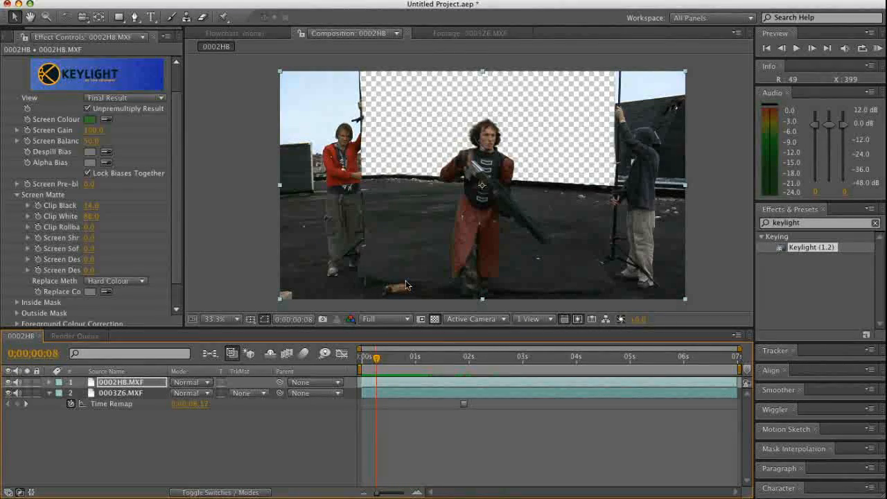
{"action": "left_click", "coordinate": [403, 444]}
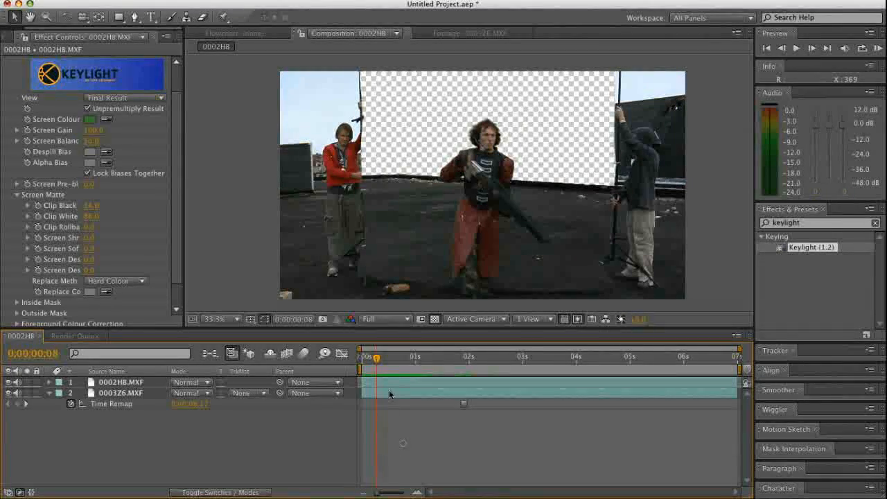
At 0;00;02;09, draw a full-height rectangular mask around the red-jacketed crew member on the 0002HB.MXF layer and set it to Subtract
{"action": "left_click_drag", "start_coordinate": [376, 359], "coordinate": [485, 365]}
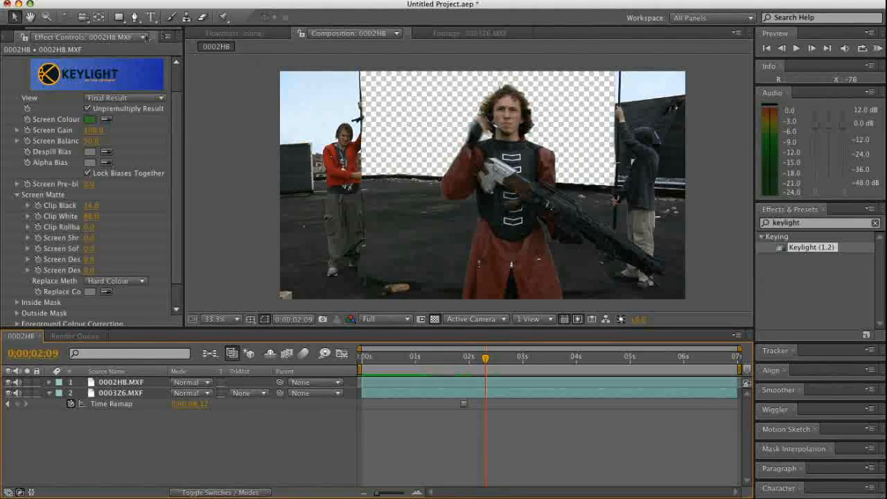
{"action": "left_click", "coordinate": [118, 17]}
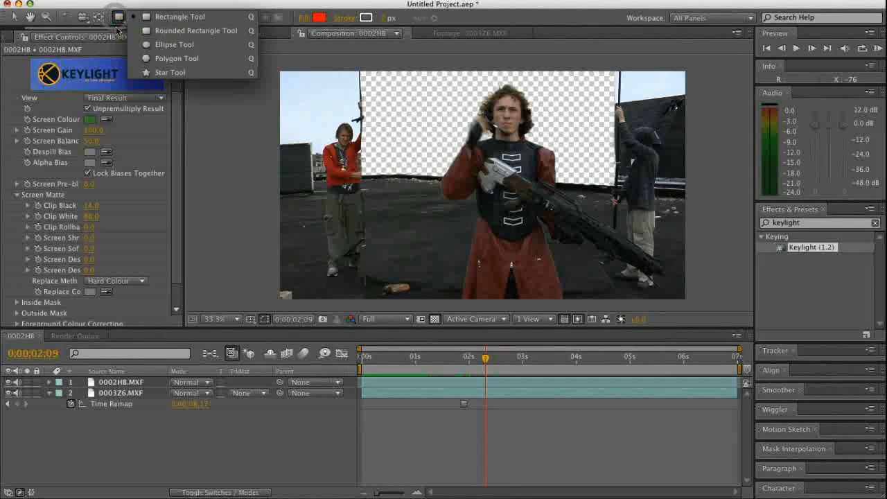
{"action": "left_click", "coordinate": [147, 453]}
{"action": "left_click", "coordinate": [102, 383]}
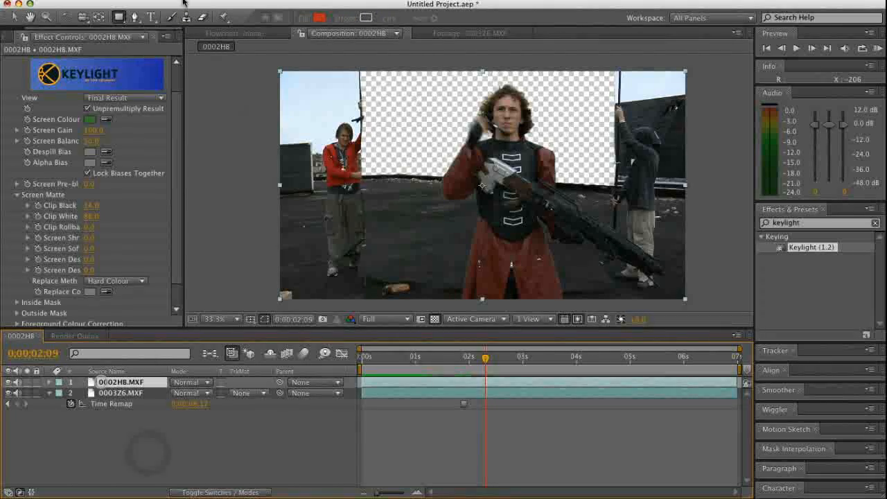
{"action": "left_click", "coordinate": [116, 17]}
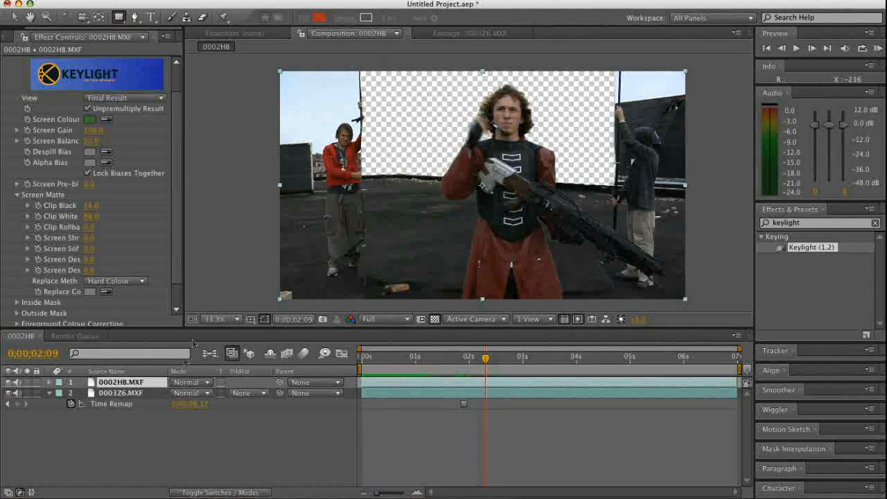
{"action": "left_click", "coordinate": [132, 430]}
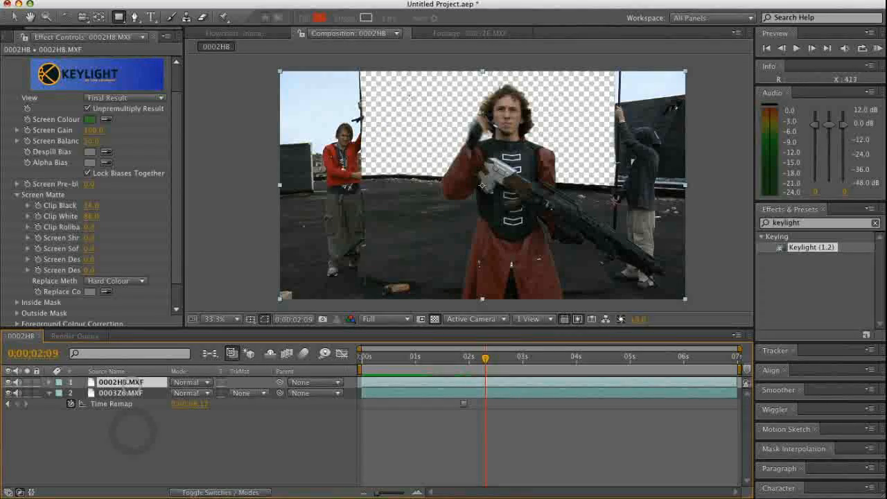
{"action": "left_click_drag", "start_coordinate": [372, 63], "coordinate": [255, 304]}
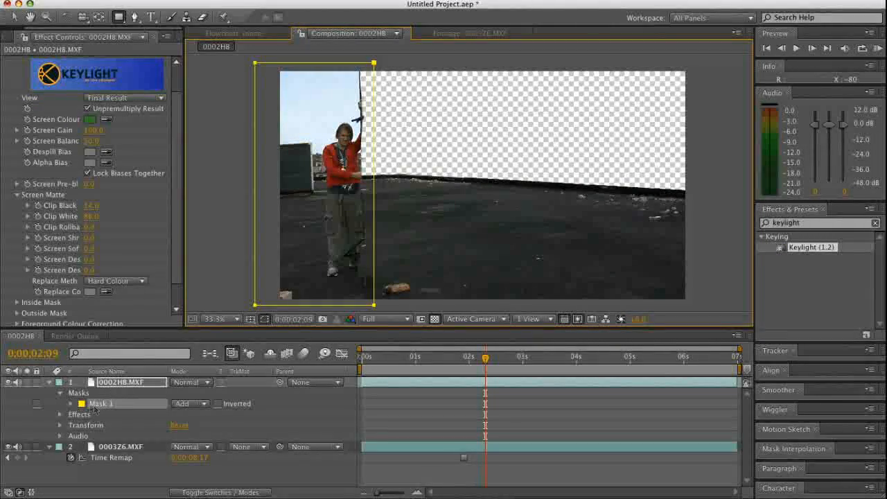
{"action": "left_click", "coordinate": [199, 404]}
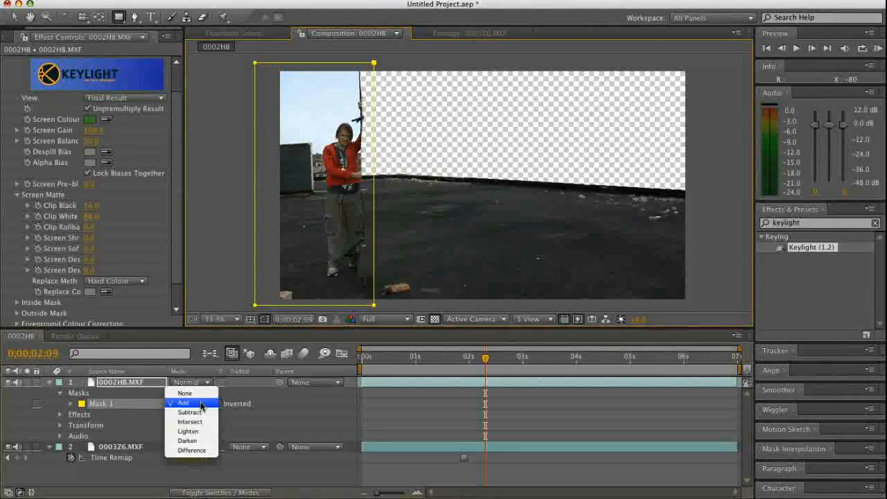
{"action": "left_click", "coordinate": [200, 413]}
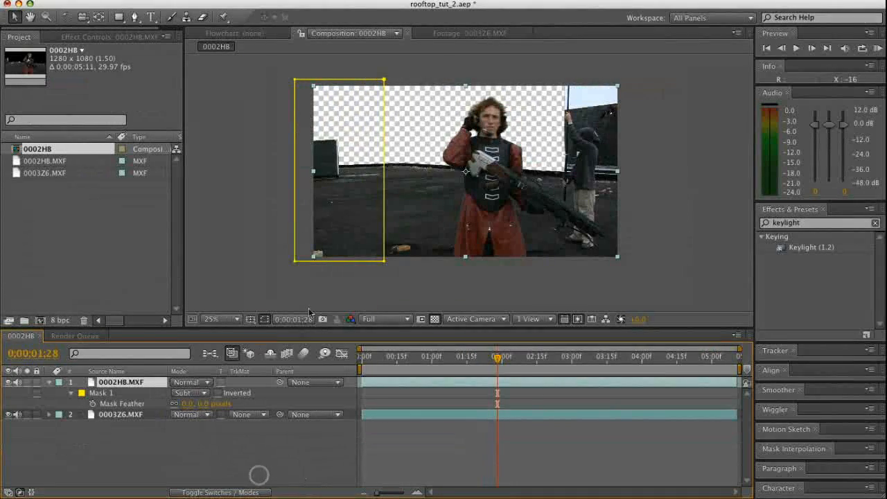
At 0;00;01;22, inspect up close where the rifle overlaps the remaining crew member, and activate the Pen tool
{"action": "left_click", "coordinate": [113, 392]}
{"action": "left_click", "coordinate": [164, 453]}
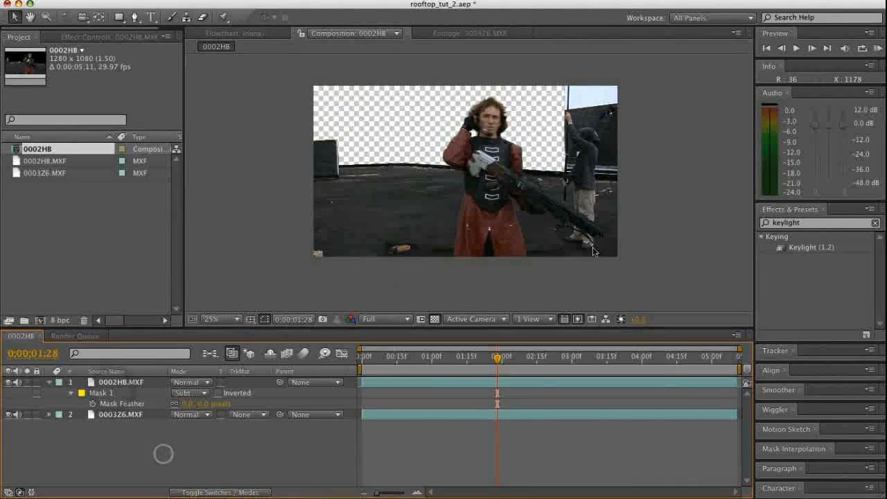
{"action": "left_click", "coordinate": [482, 361]}
{"action": "mouse_move", "coordinate": [480, 365]}
{"action": "left_mouse_down"}
{"action": "mouse_move", "coordinate": [340, 377]}
{"action": "mouse_move", "coordinate": [482, 378]}
{"action": "left_mouse_up"}
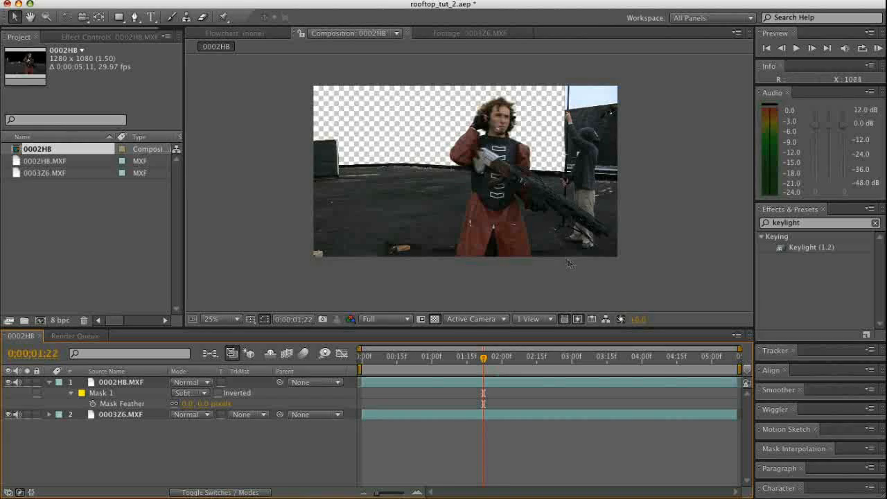
{"action": "mouse_move", "coordinate": [483, 360]}
{"action": "left_mouse_down"}
{"action": "mouse_move", "coordinate": [452, 373]}
{"action": "mouse_move", "coordinate": [485, 372]}
{"action": "left_mouse_up"}
{"action": "key", "text": "z"}
{"action": "left_click_drag", "start_coordinate": [637, 79], "coordinate": [537, 231]}
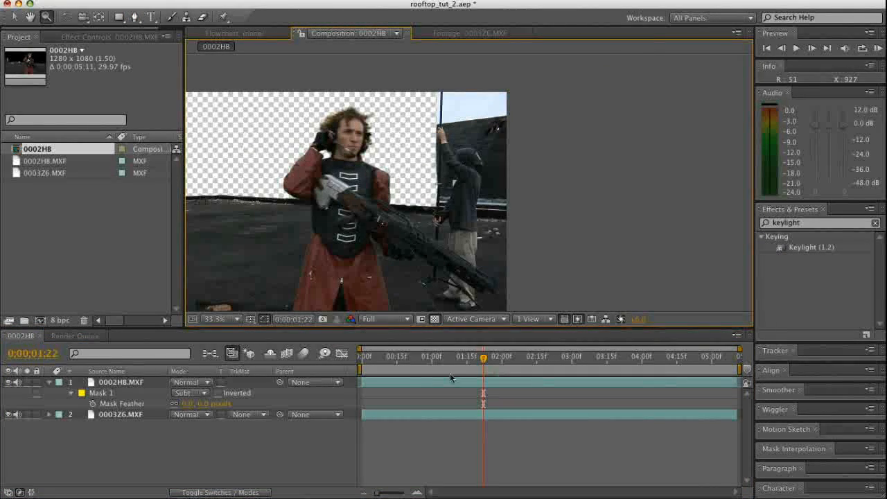
{"action": "mouse_move", "coordinate": [477, 363]}
{"action": "left_mouse_down"}
{"action": "mouse_move", "coordinate": [416, 372]}
{"action": "mouse_move", "coordinate": [484, 378]}
{"action": "left_mouse_up"}
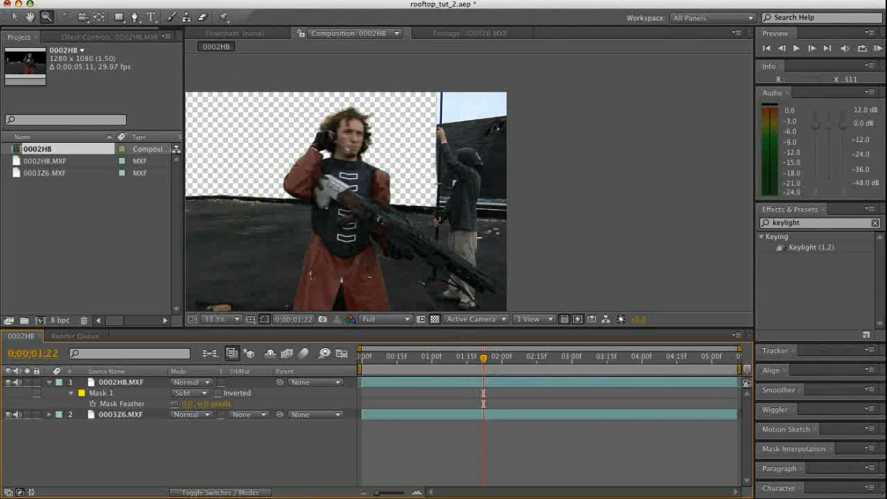
{"action": "left_click", "coordinate": [134, 18]}
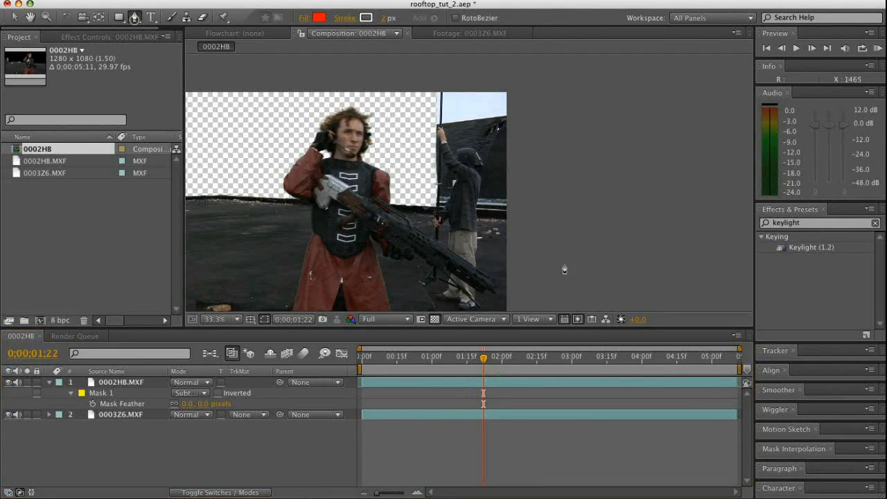
{"action": "left_click", "coordinate": [429, 236]}
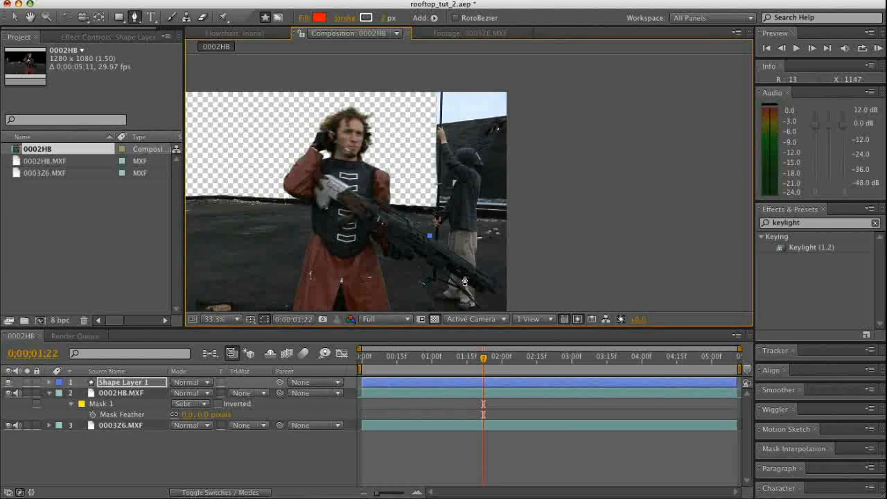
{"action": "key", "text": "Delete"}
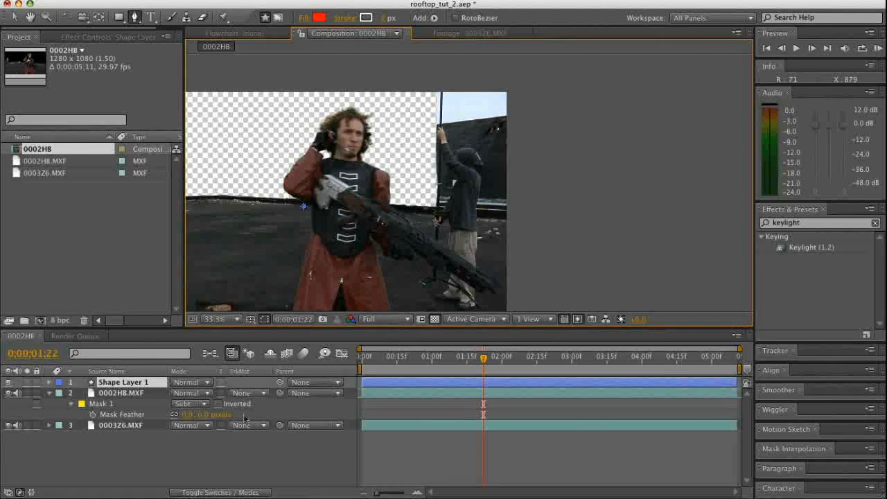
{"action": "key", "text": "Delete"}
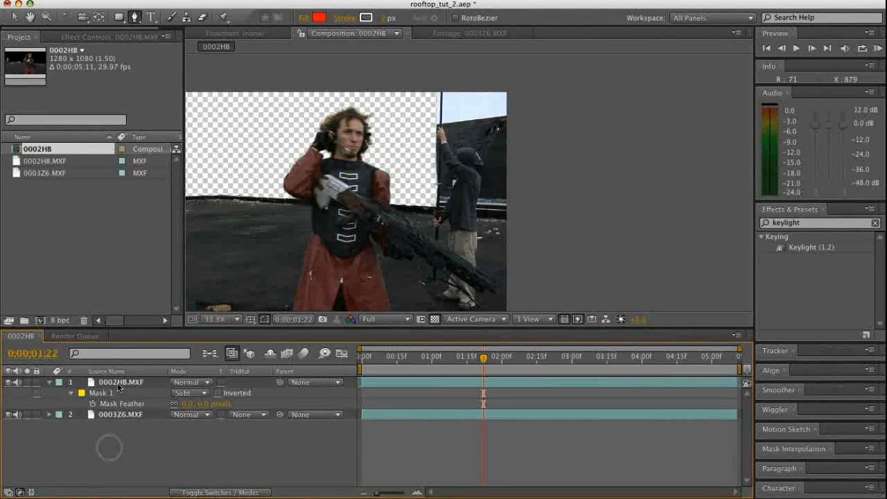
On the 0002HB.MXF layer, draw a six-point mask around the dark-clothed crew member, following the rifle's upper edge, and set it to Subtract
{"action": "left_click", "coordinate": [121, 381]}
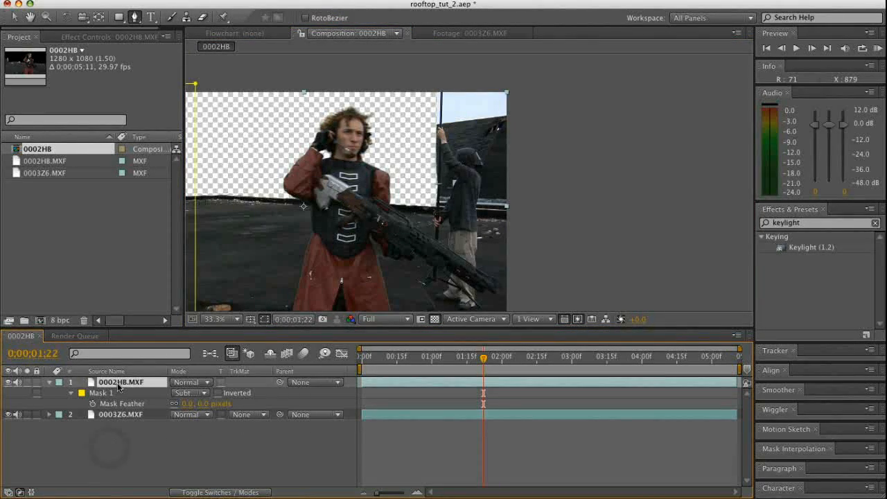
{"action": "left_click", "coordinate": [430, 238]}
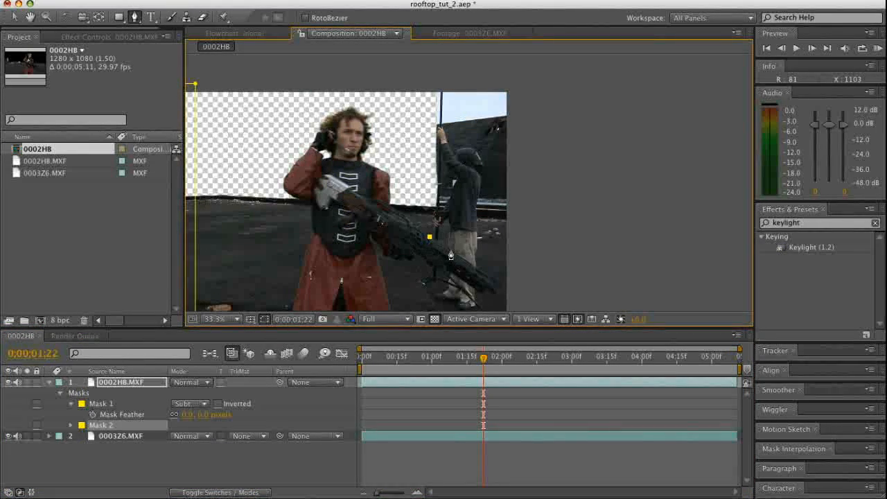
{"action": "left_click", "coordinate": [475, 267]}
{"action": "left_click", "coordinate": [533, 276]}
{"action": "left_click", "coordinate": [526, 76]}
{"action": "left_click", "coordinate": [428, 76]}
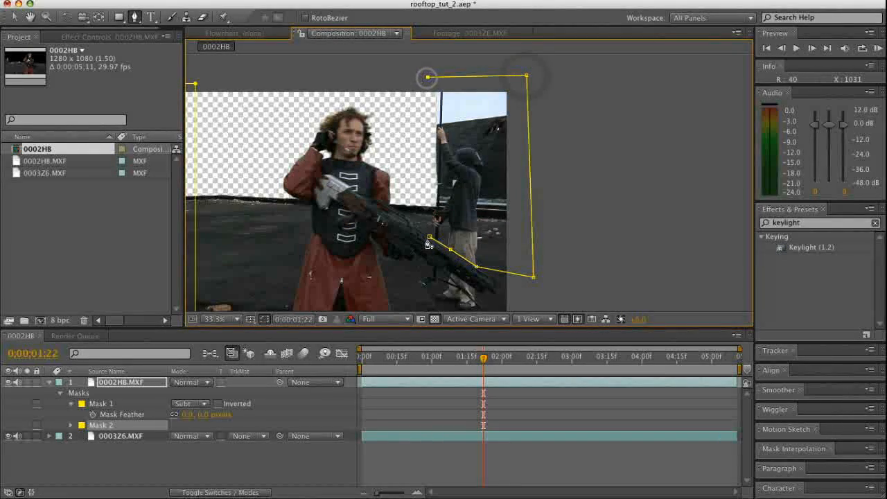
{"action": "left_click", "coordinate": [429, 241]}
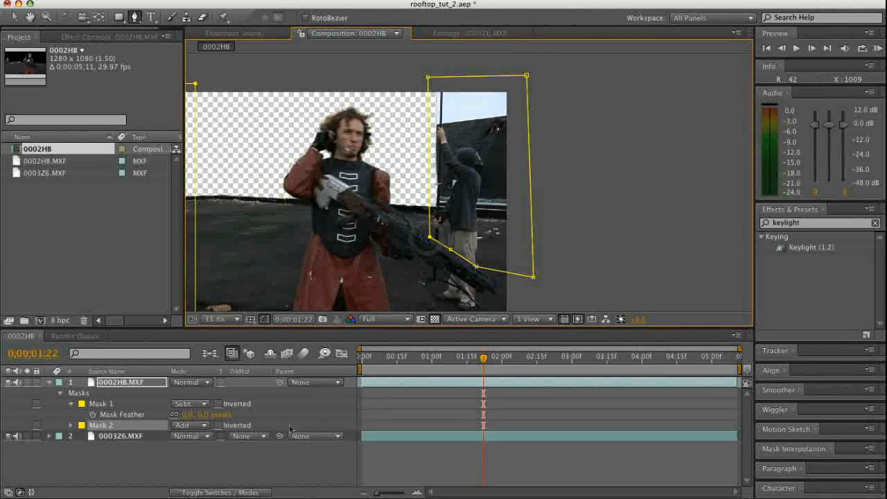
{"action": "left_click", "coordinate": [203, 425]}
{"action": "left_click", "coordinate": [199, 434]}
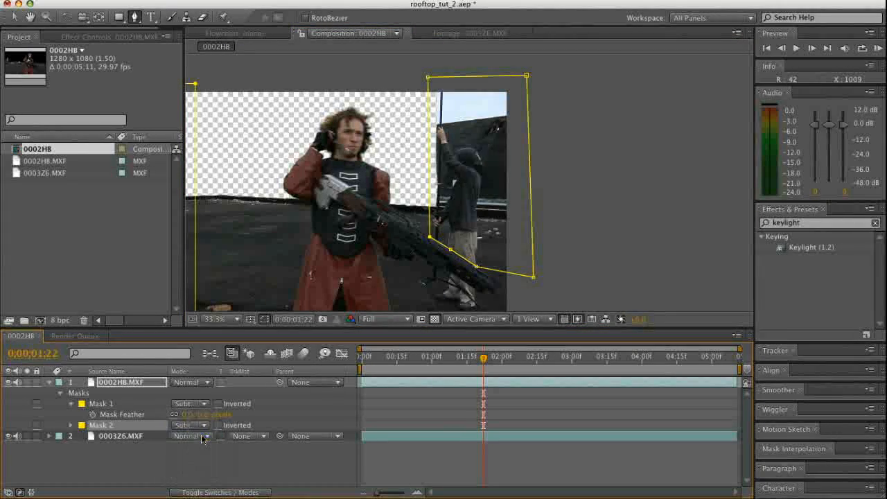
{"action": "left_click", "coordinate": [165, 455]}
Unlink Mask 1's feather and set it to 150, 0 pixels, and extend the mask's outer edge farther beyond the frame
{"action": "left_click", "coordinate": [101, 417]}
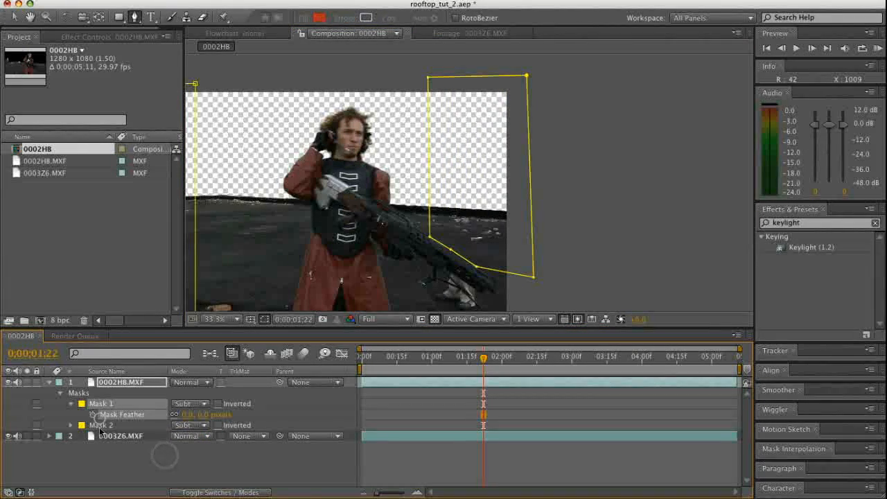
{"action": "left_click", "coordinate": [100, 426]}
{"action": "key", "text": "comma"}
{"action": "key", "text": "comma"}
{"action": "key", "text": "comma"}
{"action": "key", "text": "comma"}
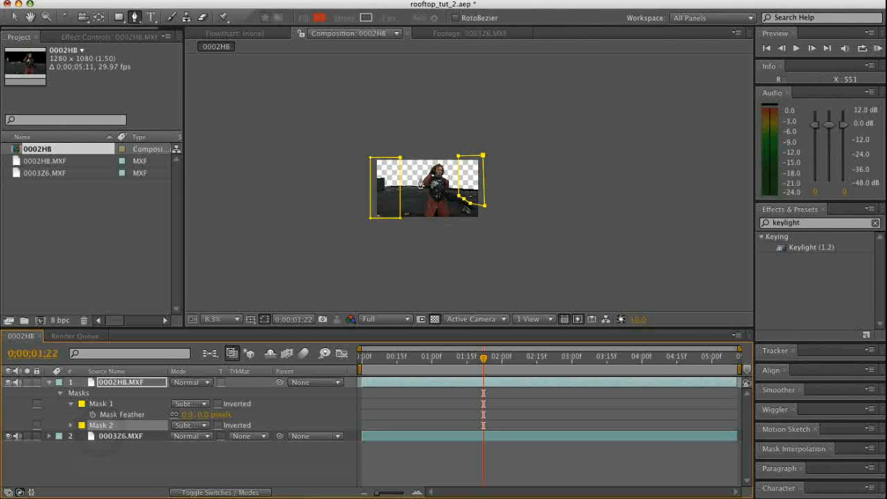
{"action": "key", "text": "z"}
{"action": "left_click_drag", "start_coordinate": [347, 248], "coordinate": [346, 249]}
{"action": "left_click", "coordinate": [500, 226]}
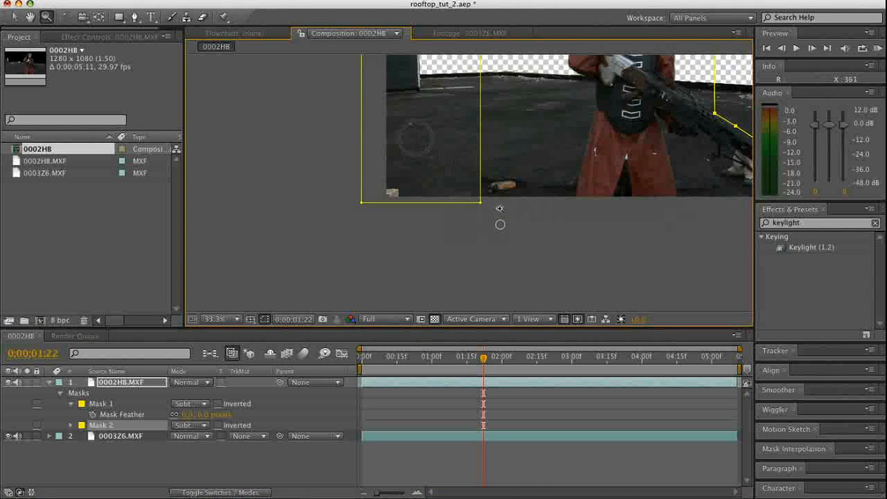
{"action": "left_click_drag", "start_coordinate": [169, 453], "coordinate": [211, 414]}
{"action": "left_click", "coordinate": [174, 414]}
{"action": "key", "text": "v"}
{"action": "left_click_drag", "start_coordinate": [361, 182], "coordinate": [310, 181]}
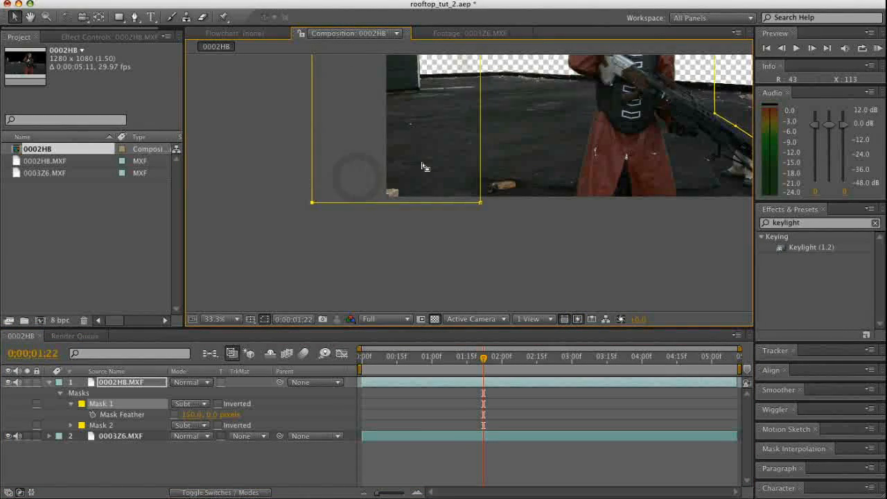
Set Mask 1's feather to 145, 0 pixels, shift its inner edge slightly toward the actor, and check the blend at 0;00;00;25
{"action": "key", "text": "comma"}
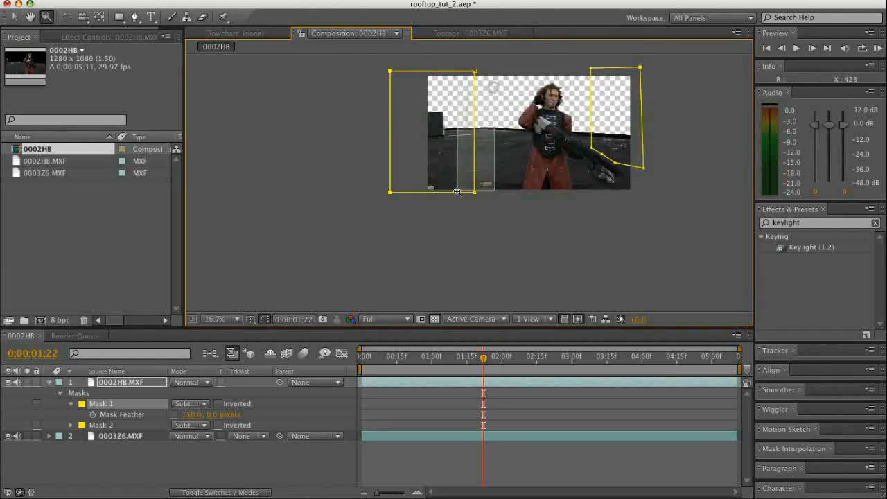
{"action": "left_click", "coordinate": [489, 104]}
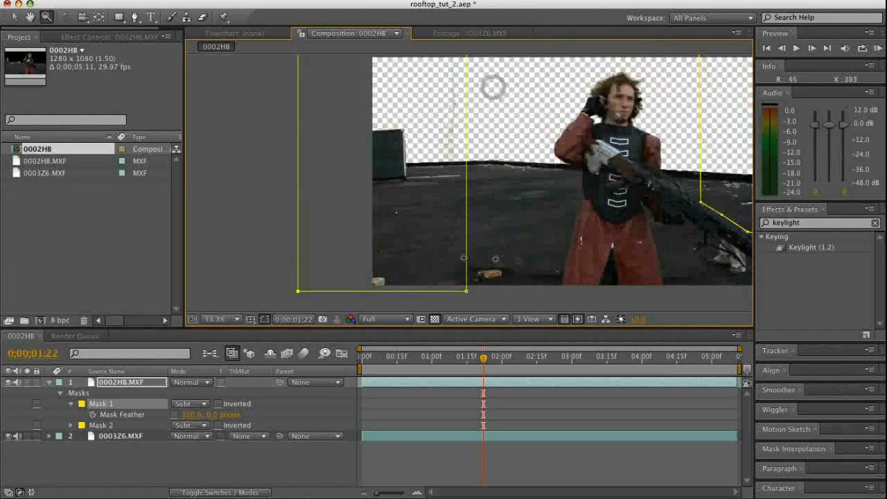
{"action": "left_click", "coordinate": [216, 458]}
{"action": "left_click_drag", "start_coordinate": [190, 417], "coordinate": [210, 414]}
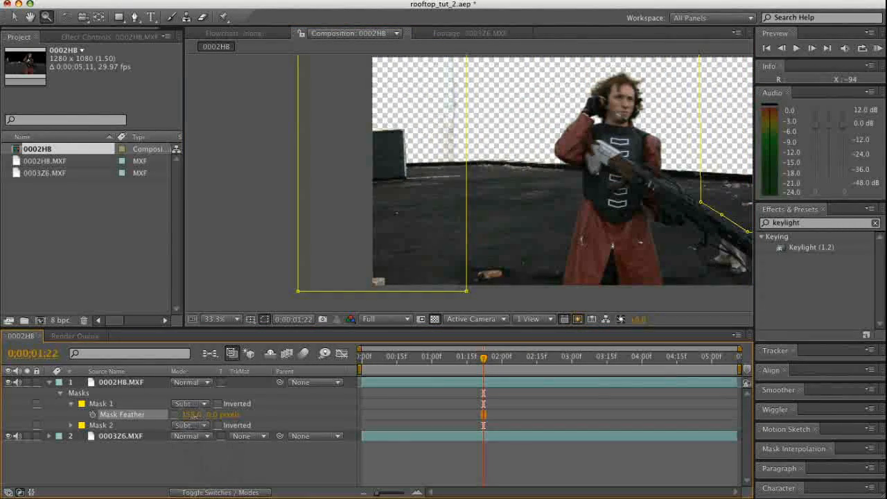
{"action": "key", "text": "v"}
{"action": "left_click_drag", "start_coordinate": [464, 196], "coordinate": [481, 197]}
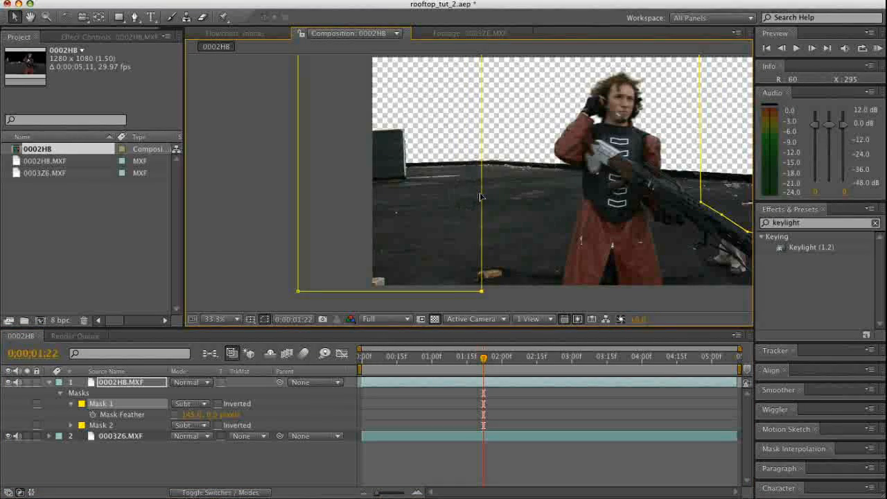
{"action": "left_click_drag", "start_coordinate": [473, 358], "coordinate": [419, 367]}
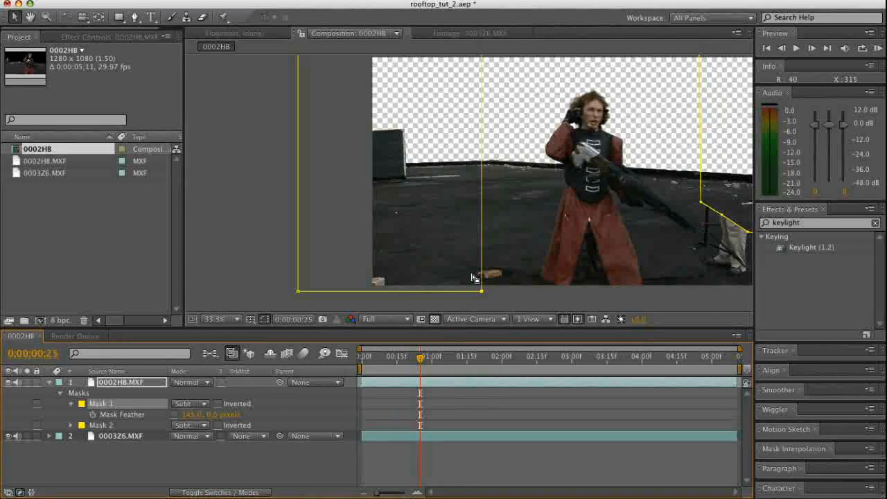
{"action": "left_click", "coordinate": [478, 297]}
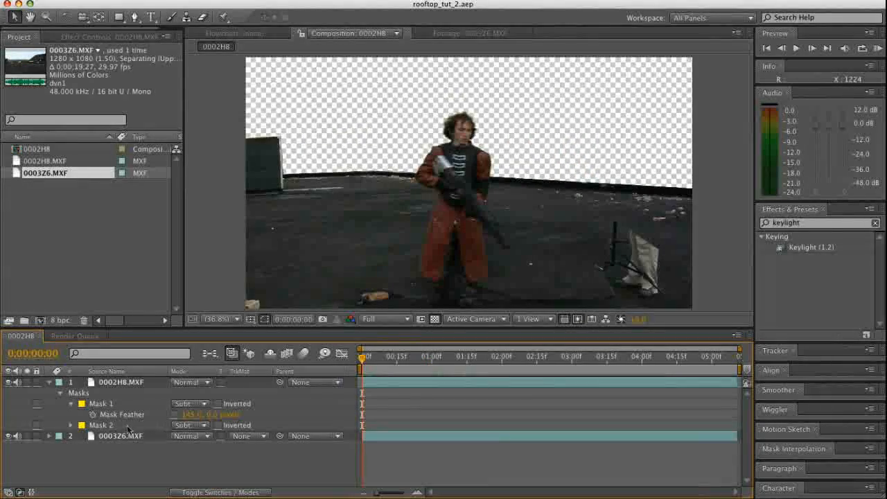
Set Mask 2's feather on the 0002HB.MXF layer to 35 pixels in both directions and check the softened edge
{"action": "left_click", "coordinate": [112, 426]}
{"action": "left_click", "coordinate": [69, 426]}
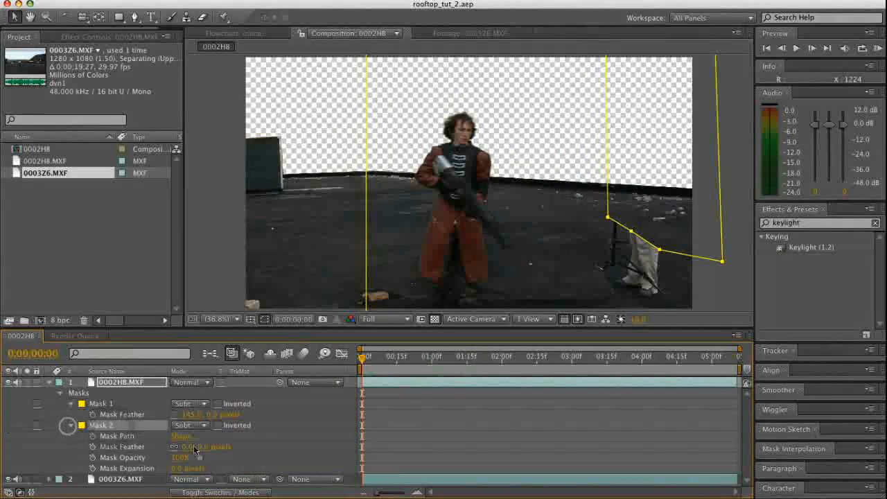
{"action": "left_click", "coordinate": [211, 444]}
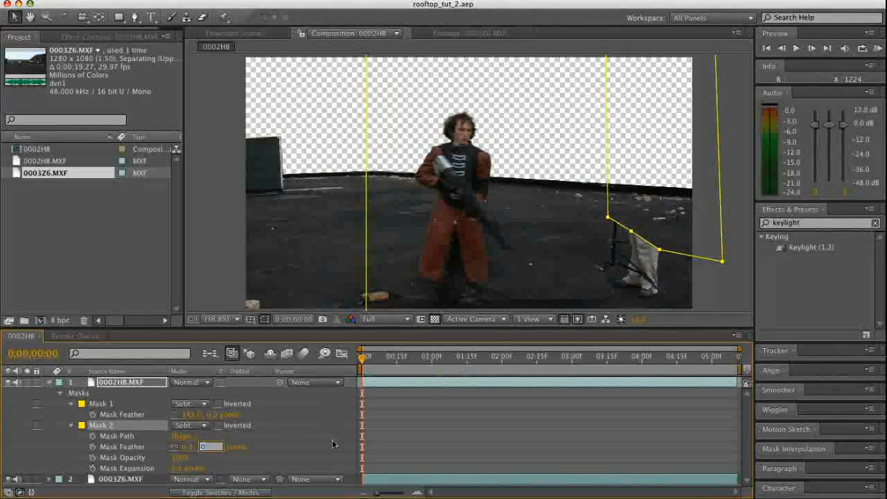
{"action": "type", "text": "10"}
{"action": "key", "text": "Return"}
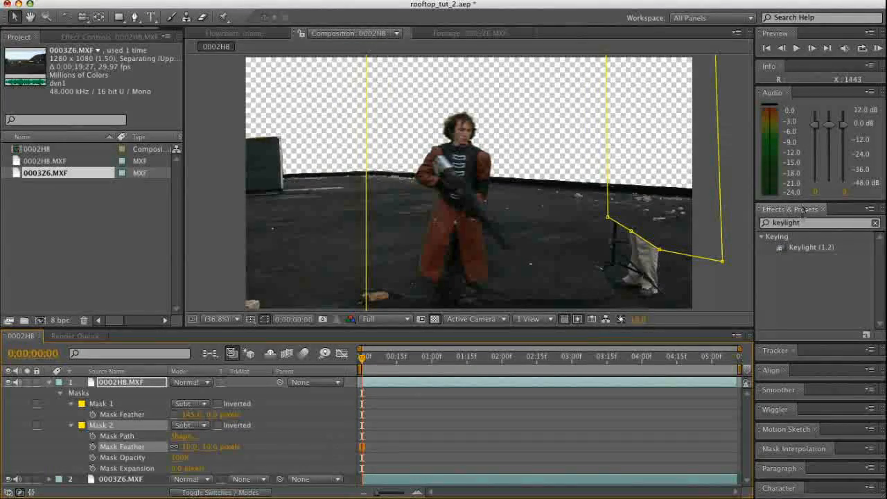
{"action": "left_click", "coordinate": [722, 281]}
{"action": "left_click", "coordinate": [210, 284]}
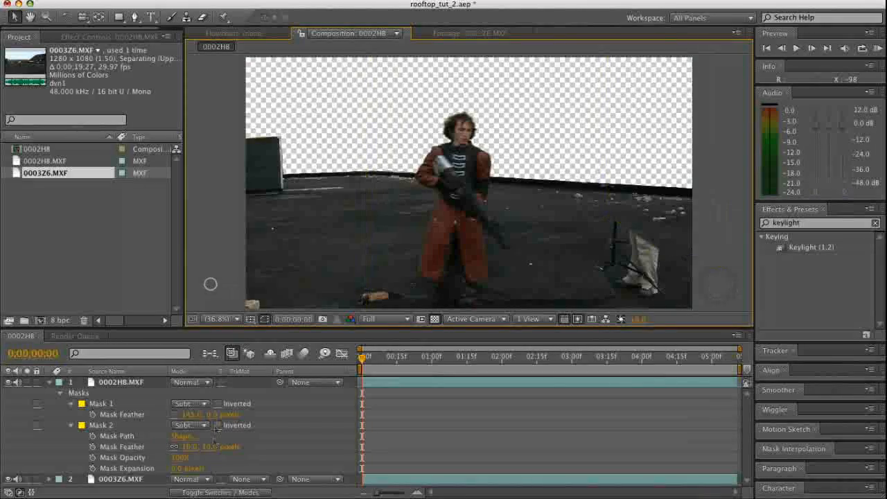
{"action": "left_click_drag", "start_coordinate": [207, 446], "coordinate": [225, 444]}
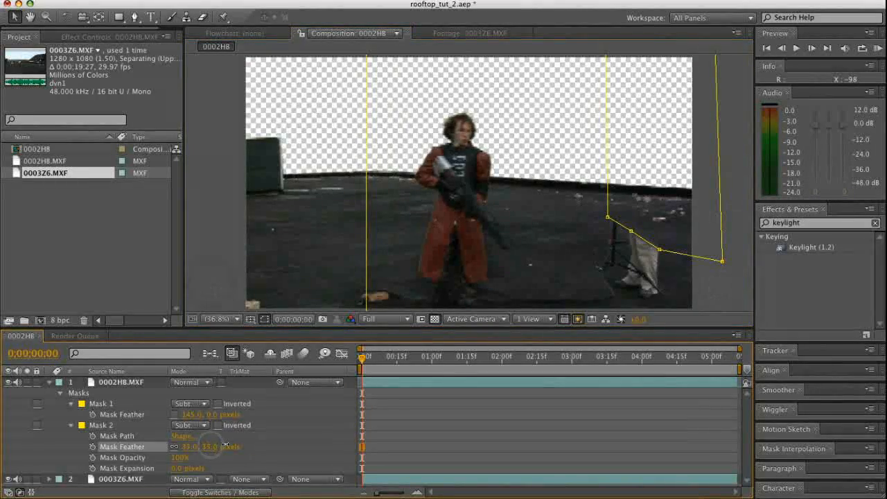
{"action": "left_click", "coordinate": [225, 252]}
{"action": "left_click", "coordinate": [719, 308]}
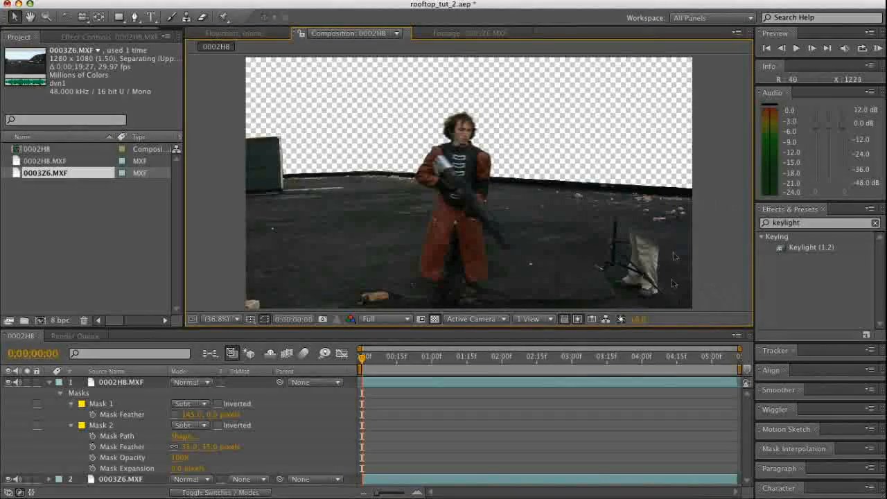
{"action": "left_click", "coordinate": [71, 424]}
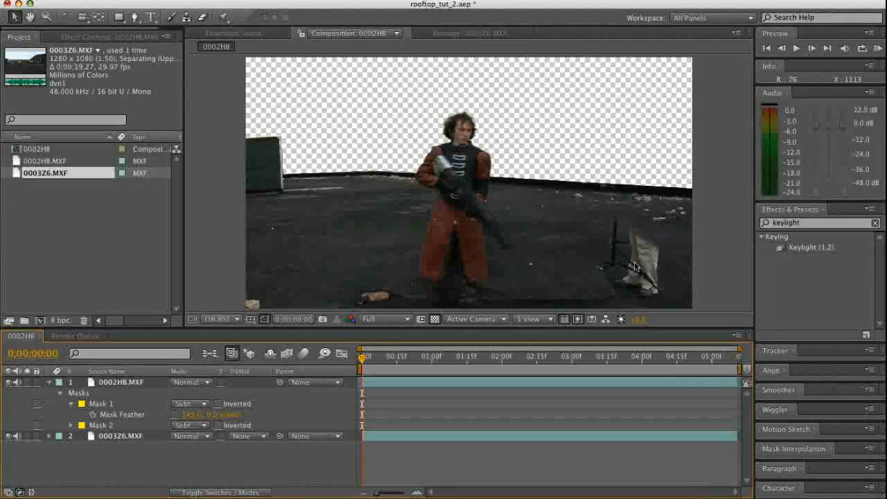
Scrub forward to 0;00;04;01 to check the masks against the rifle, return to the first frame, and collapse the 0002HB.MXF layer
{"action": "left_click_drag", "start_coordinate": [415, 368], "coordinate": [644, 371]}
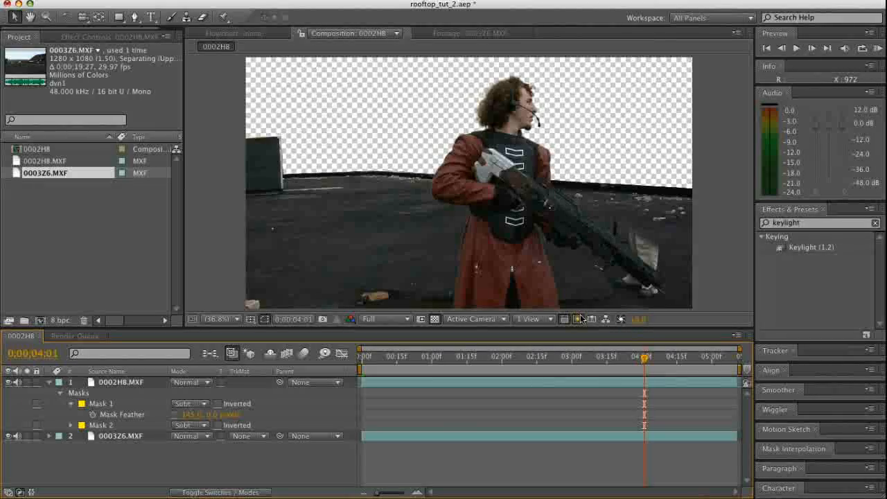
{"action": "left_click_drag", "start_coordinate": [616, 359], "coordinate": [343, 366]}
{"action": "left_click", "coordinate": [49, 382]}
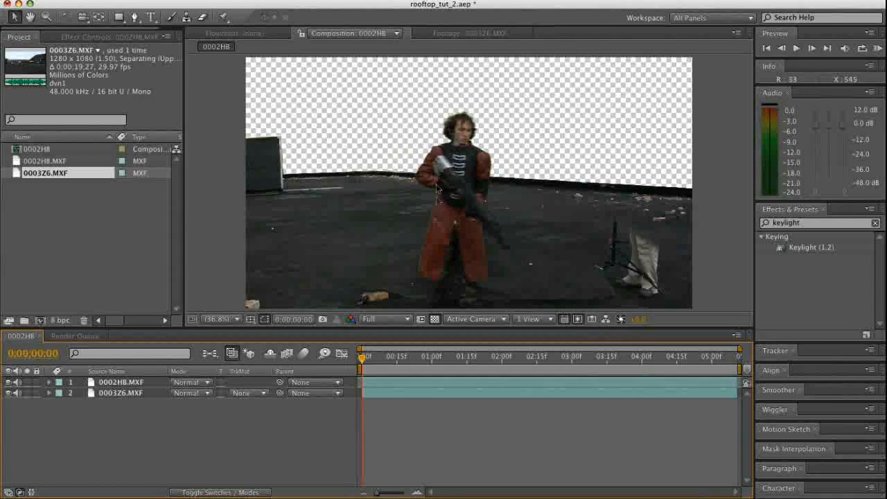
Import DSC02932.jpg and FullskiesSunset0054_1_H.jpg from the rooftop.aep folder
{"action": "double_click", "coordinate": [53, 228]}
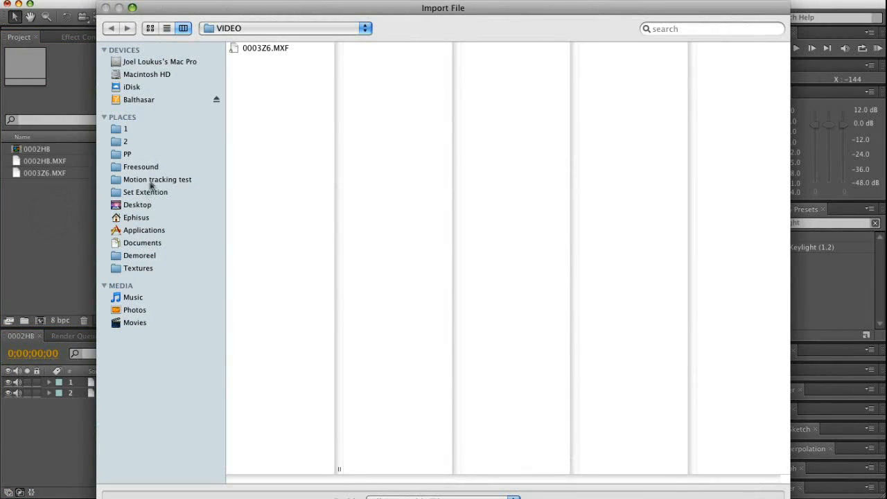
{"action": "left_click", "coordinate": [285, 28]}
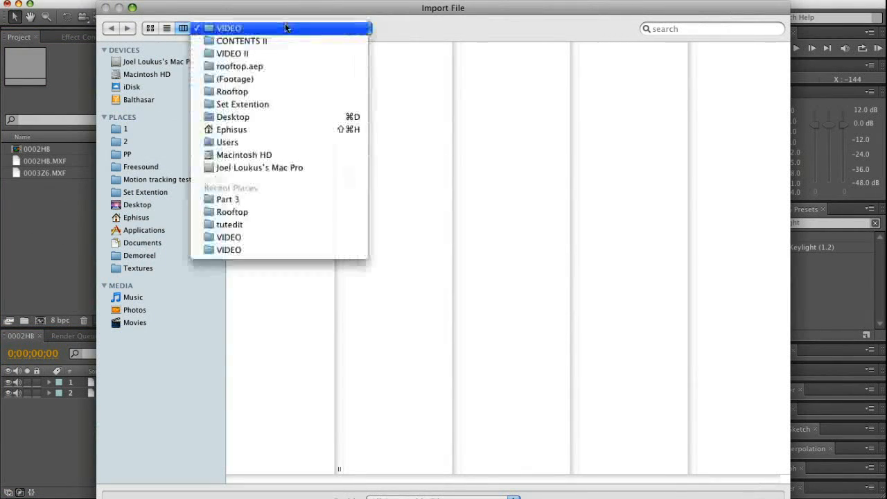
{"action": "left_click", "coordinate": [275, 63]}
{"action": "left_click", "coordinate": [273, 84]}
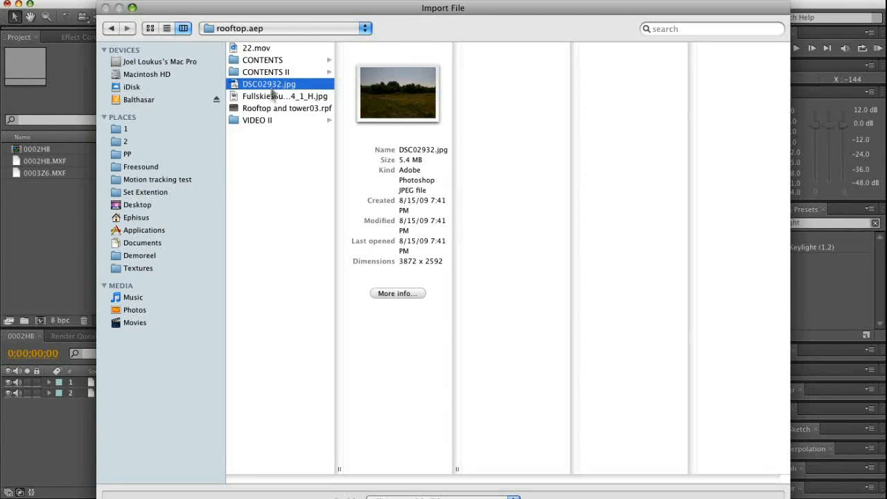
{"action": "left_click", "coordinate": [272, 96]}
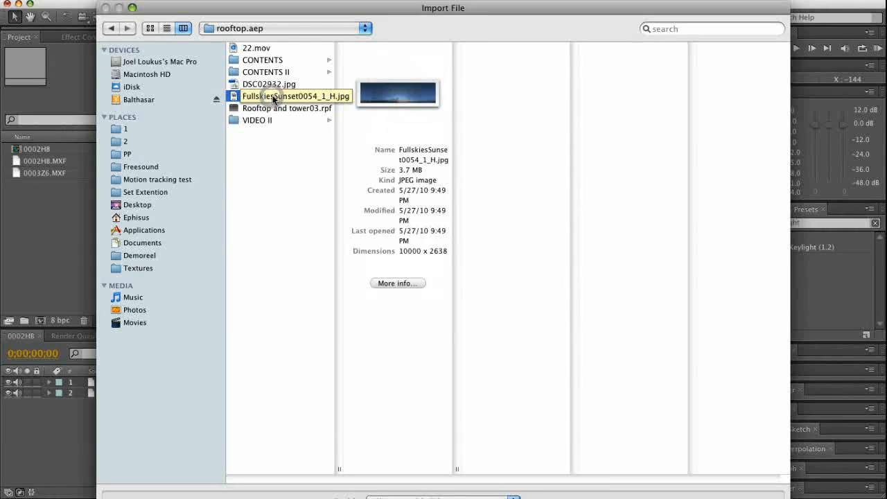
{"action": "left_click", "coordinate": [266, 86], "text": "shift"}
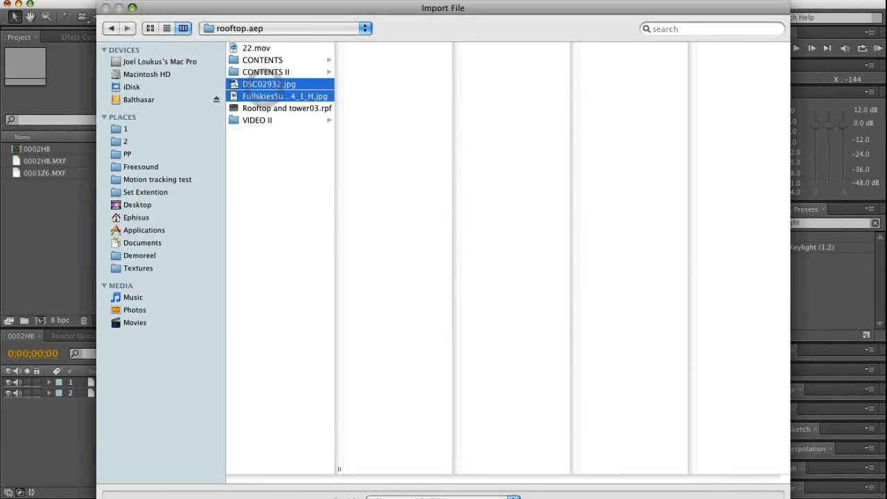
{"action": "key", "text": "Return"}
{"action": "left_click", "coordinate": [22, 223]}
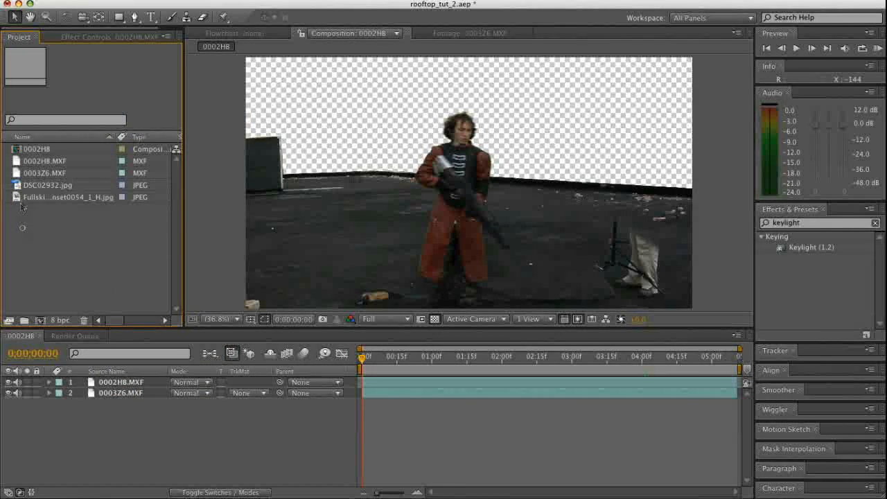
Preview the DSC02932.jpg field photo and add it to the composition as the bottom layer below 0003Z6.MXF
{"action": "left_click", "coordinate": [16, 185]}
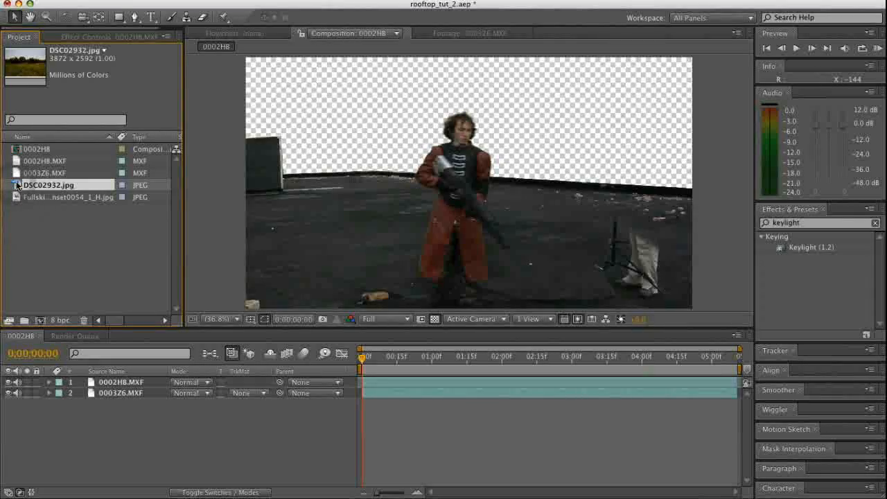
{"action": "double_click", "coordinate": [16, 185]}
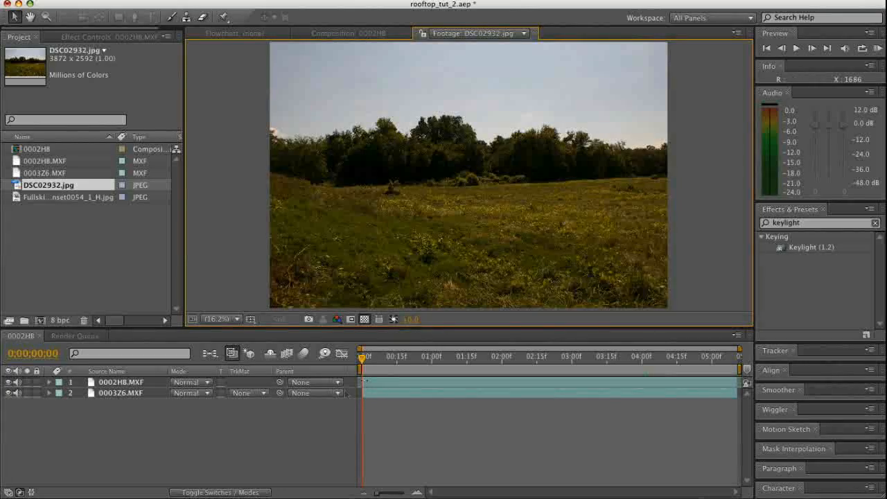
{"action": "left_click", "coordinate": [202, 423]}
{"action": "left_click_drag", "start_coordinate": [19, 186], "coordinate": [99, 418]}
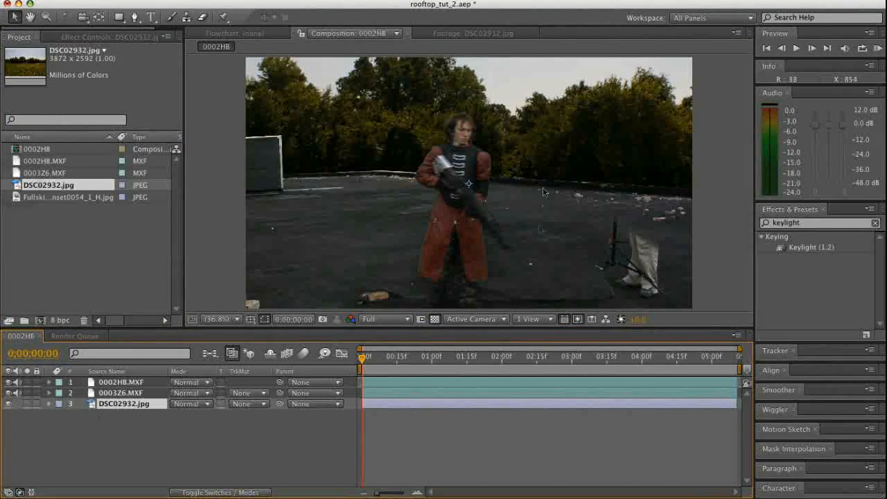
Scale the DSC02932.jpg layer to 52% and move it slightly up so the treeline sits behind the rooftop edge
{"action": "key", "text": "s"}
{"action": "left_click_drag", "start_coordinate": [220, 415], "coordinate": [195, 419]}
{"action": "left_click", "coordinate": [544, 151]}
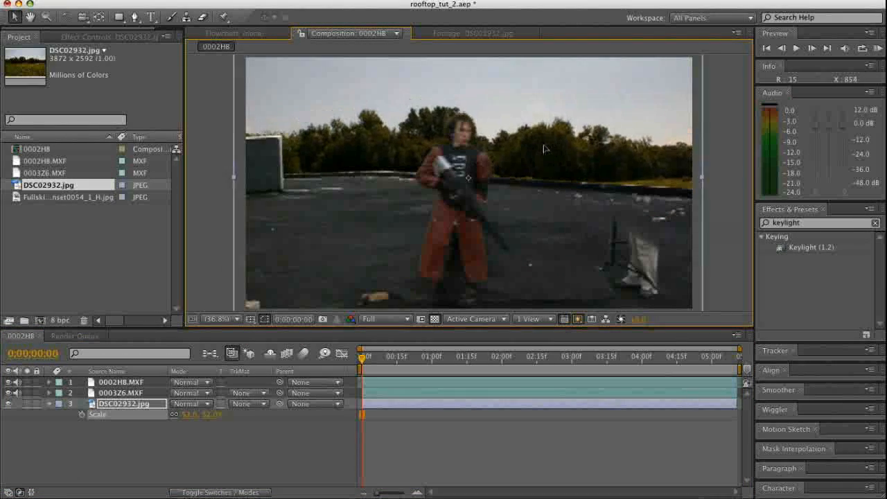
{"action": "left_click_drag", "start_coordinate": [541, 140], "coordinate": [540, 139]}
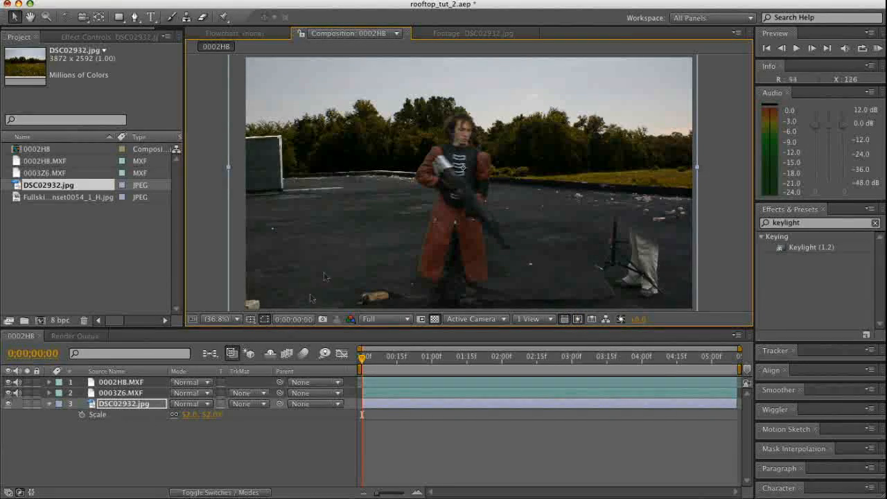
Rotate the DSC02932.jpg layer slightly clockwise so the treeline follows the slope of the rooftop edge
{"action": "key", "text": "w"}
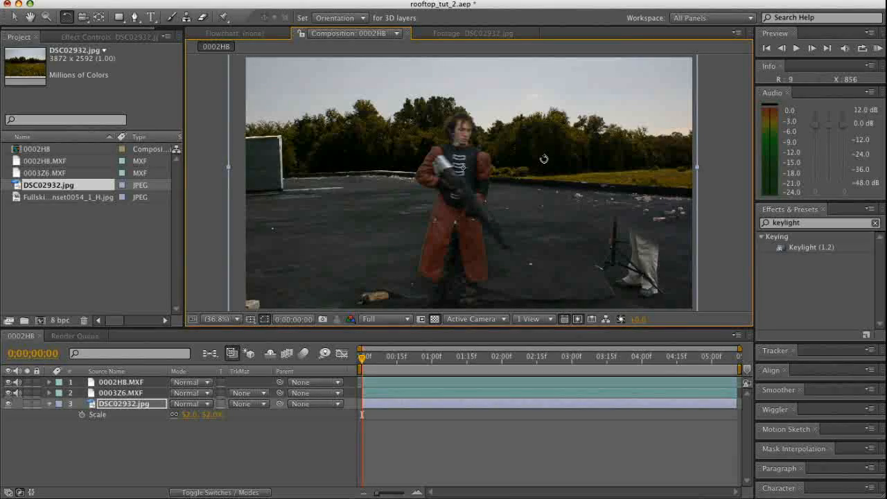
{"action": "mouse_move", "coordinate": [539, 155]}
{"action": "left_mouse_down"}
{"action": "mouse_move", "coordinate": [556, 160]}
{"action": "mouse_move", "coordinate": [553, 151]}
{"action": "mouse_move", "coordinate": [550, 166]}
{"action": "left_mouse_up"}
{"action": "key", "text": "v"}
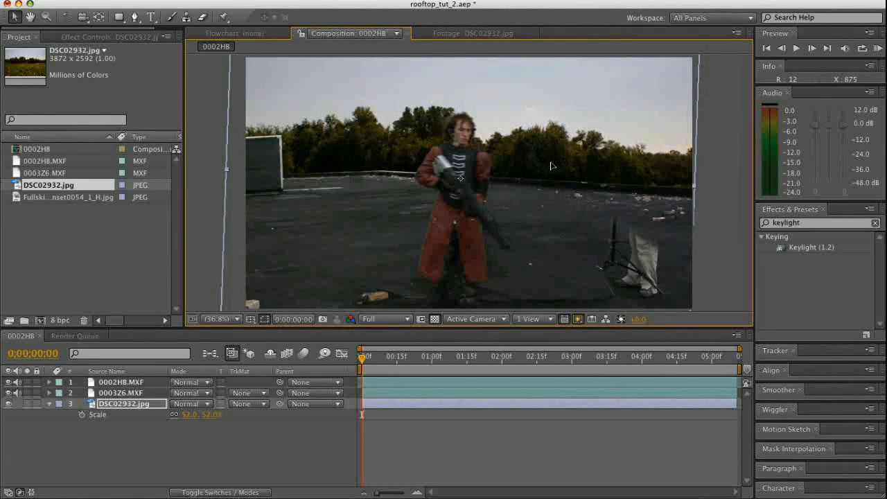
Add FullskiesSunset0054_1_H.jpg to the composition as the top layer and go to 0;00;00;26
{"action": "left_click", "coordinate": [24, 207]}
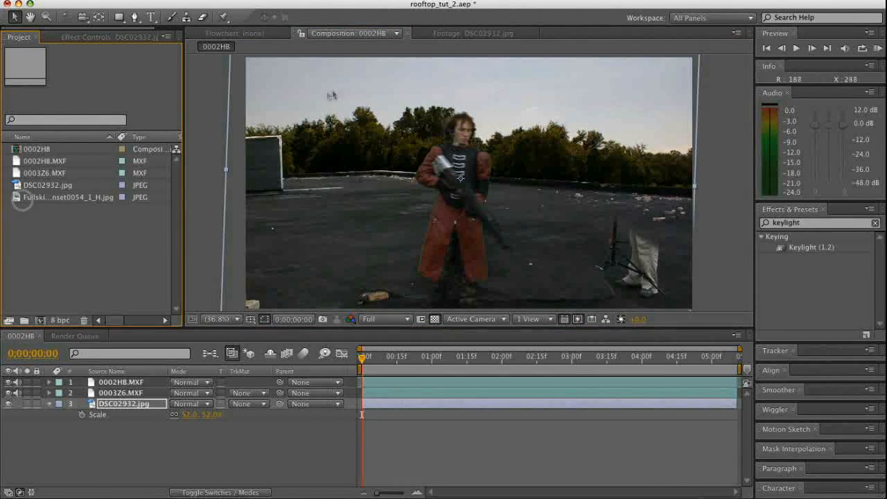
{"action": "left_click", "coordinate": [46, 198]}
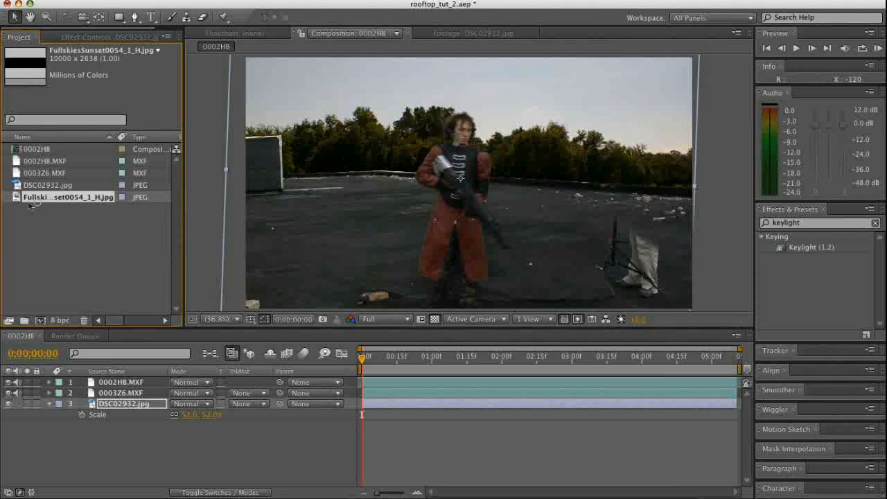
{"action": "left_click_drag", "start_coordinate": [15, 198], "coordinate": [78, 379]}
{"action": "left_click", "coordinate": [422, 362]}
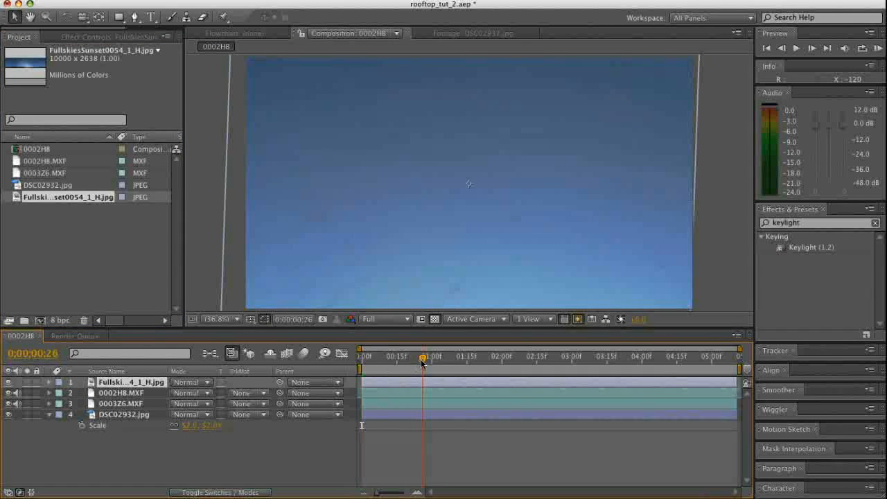
Scale the sunset sky layer to 34% and move it up so its horizon lies just above the rooftop edge
{"action": "type", "text": "s"}
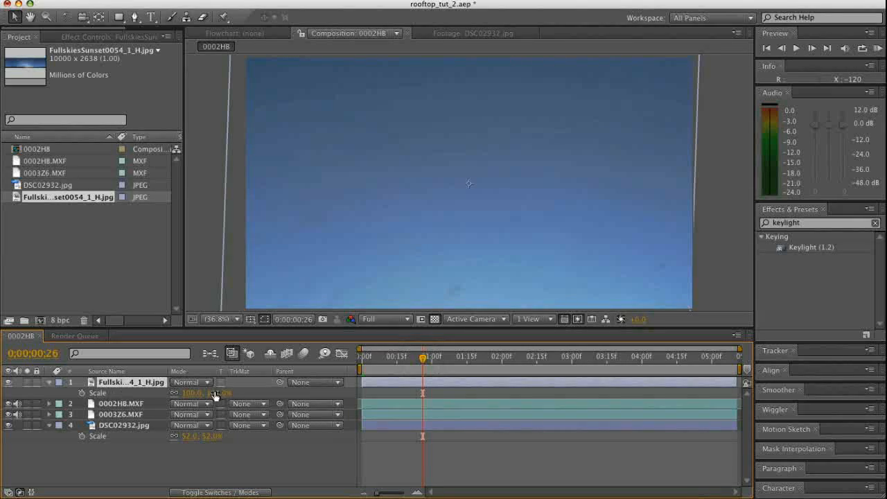
{"action": "type", "text": "50"}
{"action": "key", "text": "Return"}
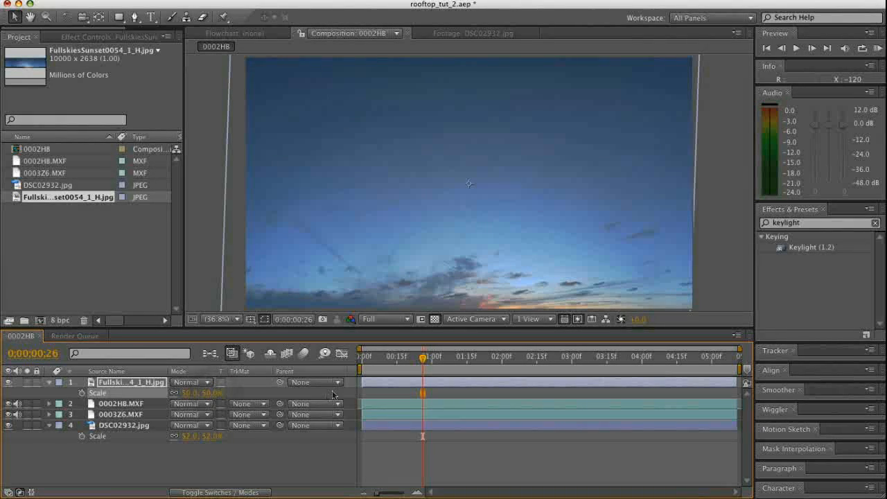
{"action": "mouse_move", "coordinate": [208, 393]}
{"action": "left_mouse_down"}
{"action": "mouse_move", "coordinate": [194, 394]}
{"action": "mouse_move", "coordinate": [206, 397]}
{"action": "left_mouse_up"}
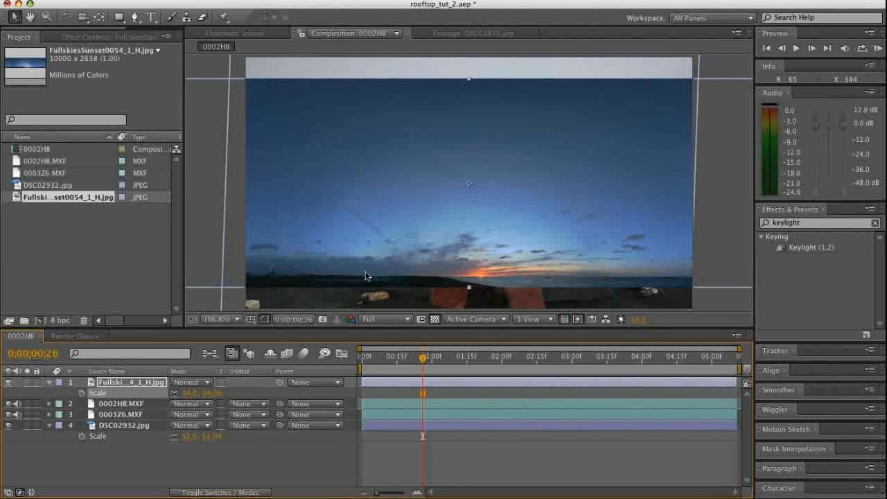
{"action": "left_click_drag", "start_coordinate": [368, 168], "coordinate": [404, 75]}
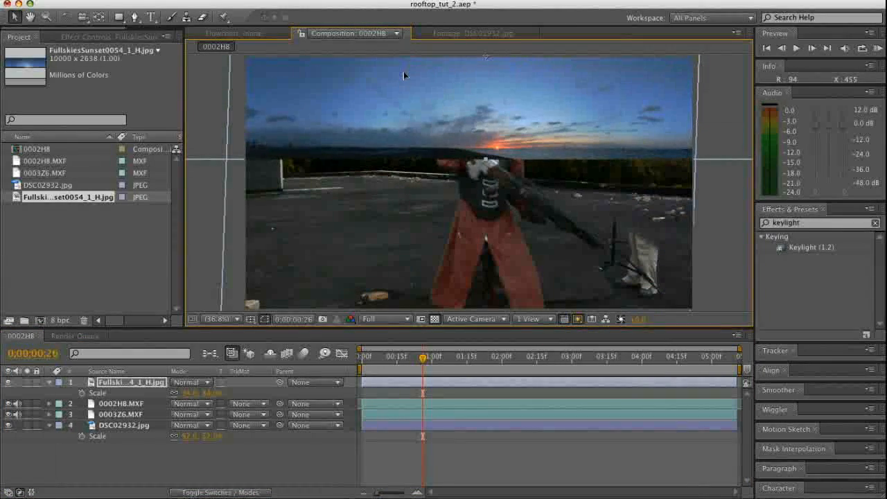
Move the sunset sky layer to the bottom of the layer stack, below the DSC02932.jpg treeline layer
{"action": "left_click", "coordinate": [120, 380]}
{"action": "left_click_drag", "start_coordinate": [119, 380], "coordinate": [120, 431]}
{"action": "left_click", "coordinate": [119, 403]}
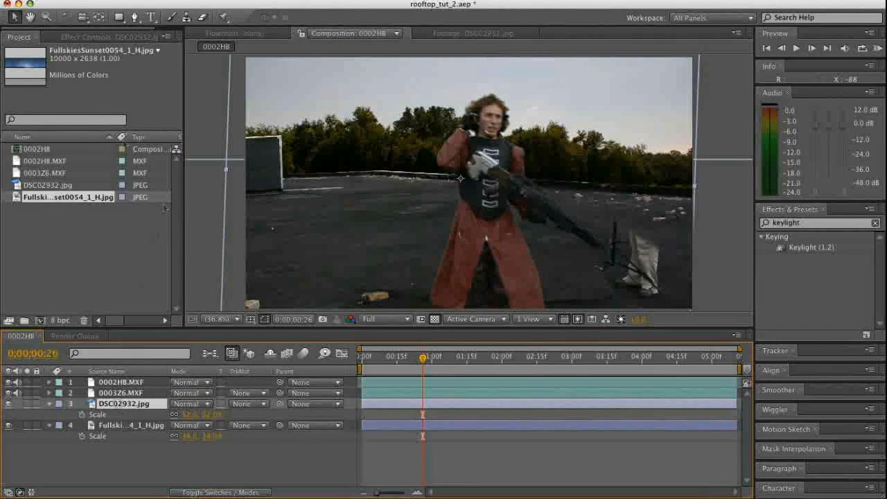
Find the Luma Key effect and apply it to the DSC02932.jpg layer
{"action": "left_click", "coordinate": [82, 35]}
{"action": "left_click", "coordinate": [102, 451]}
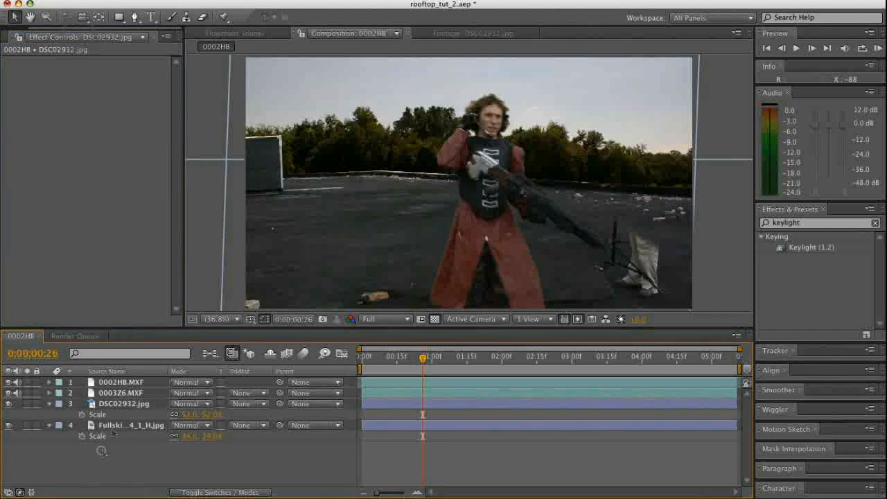
{"action": "left_click", "coordinate": [126, 402]}
{"action": "left_click", "coordinate": [797, 225]}
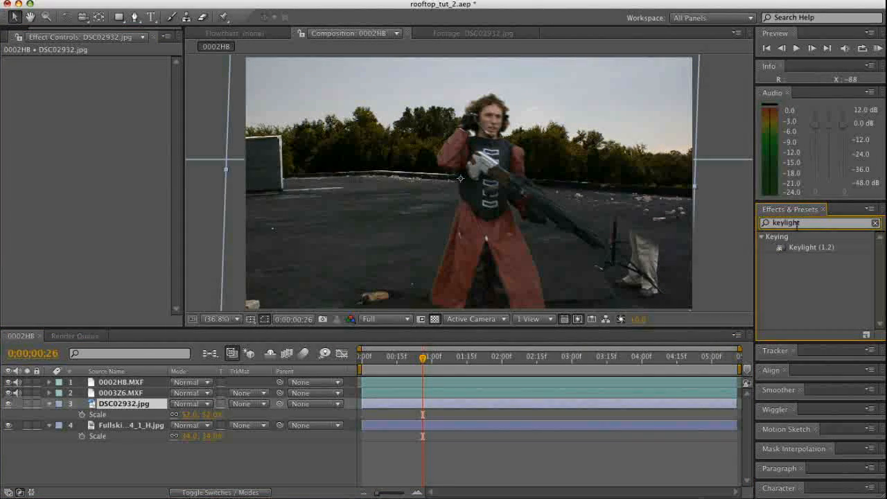
{"action": "type", "text": "lum"}
{"action": "key", "text": "BackSpace"}
{"action": "key", "text": "BackSpace"}
{"action": "key", "text": "BackSpace"}
{"action": "key", "text": "BackSpace"}
{"action": "key", "text": "BackSpace"}
{"action": "key", "text": "BackSpace"}
{"action": "key", "text": "BackSpace"}
{"action": "key", "text": "BackSpace"}
{"action": "key", "text": "BackSpace"}
{"action": "key", "text": "BackSpace"}
{"action": "key", "text": "BackSpace"}
{"action": "type", "text": "luma"}
{"action": "left_click_drag", "start_coordinate": [798, 250], "coordinate": [452, 403]}
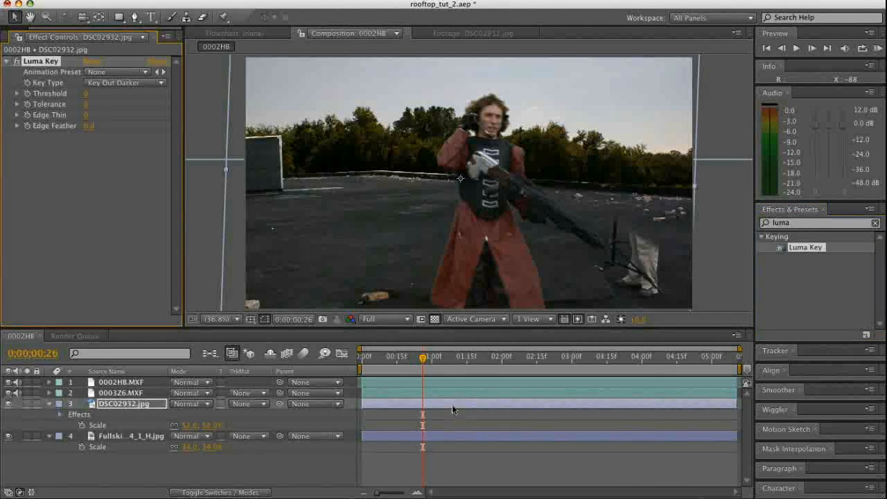
Set the treeline's Luma Key to Key Out Brighter with a threshold of about 161, removing its pale sky
{"action": "left_click", "coordinate": [119, 82]}
{"action": "left_click", "coordinate": [119, 73]}
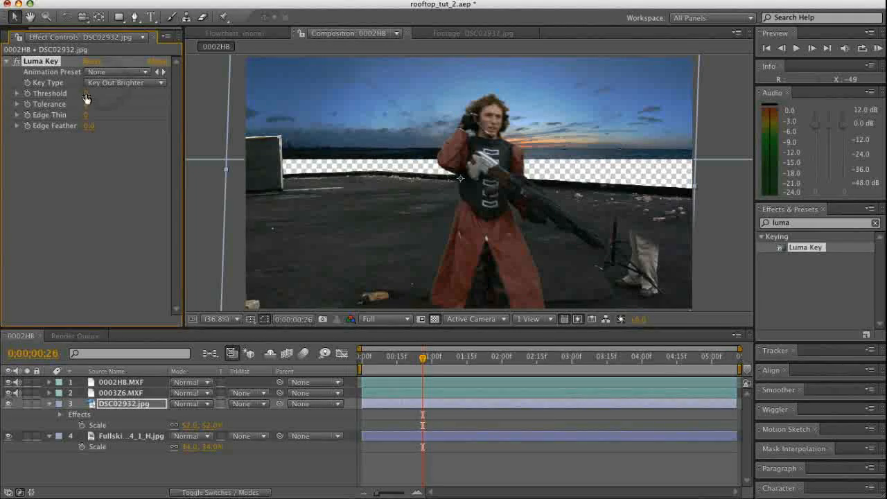
{"action": "left_click_drag", "start_coordinate": [89, 94], "coordinate": [154, 93]}
Scale the sunset sky layer to 68% and move it slightly down so its clouds fill the area behind the treeline
{"action": "left_click_drag", "start_coordinate": [189, 447], "coordinate": [210, 447]}
{"action": "left_click_drag", "start_coordinate": [593, 78], "coordinate": [587, 108]}
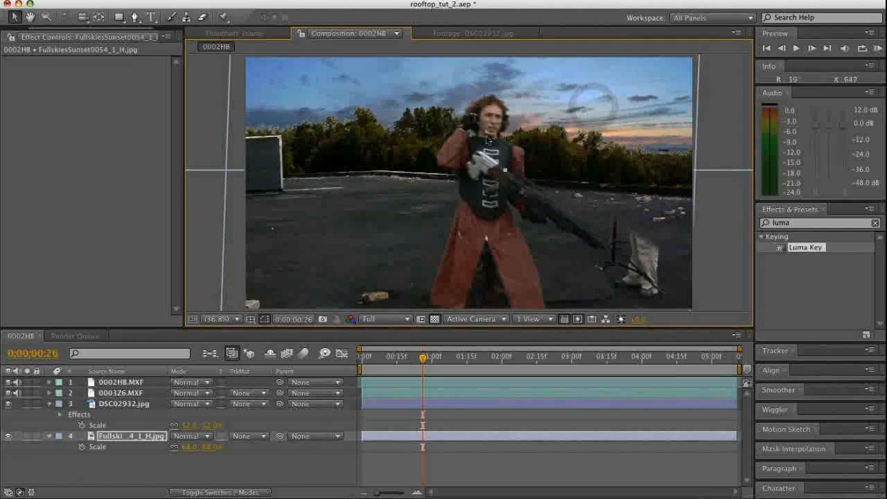
Duplicate the DSC02932.jpg layer and remove the Luma Key effect from the upper copy
{"action": "key", "text": "z"}
{"action": "left_click_drag", "start_coordinate": [349, 99], "coordinate": [321, 129]}
{"action": "left_click", "coordinate": [496, 185], "text": "alt"}
{"action": "left_click", "coordinate": [499, 117], "text": "alt"}
{"action": "left_click", "coordinate": [564, 211], "text": "alt"}
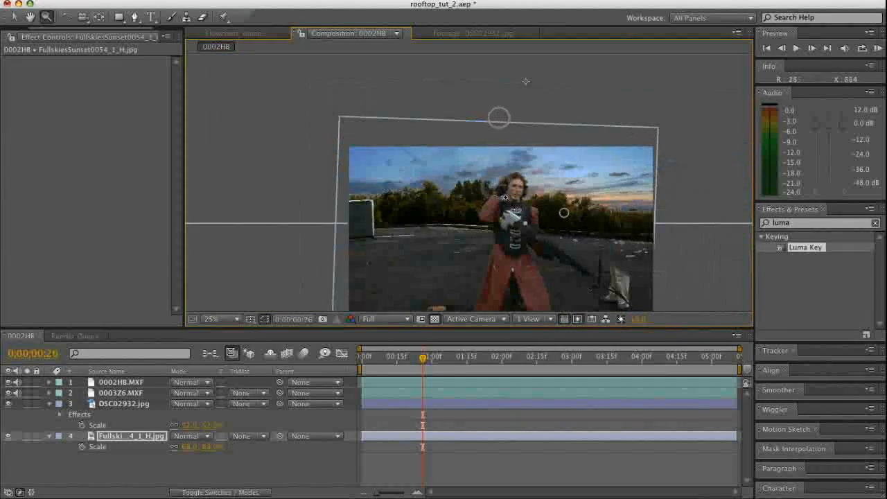
{"action": "left_click", "coordinate": [473, 192]}
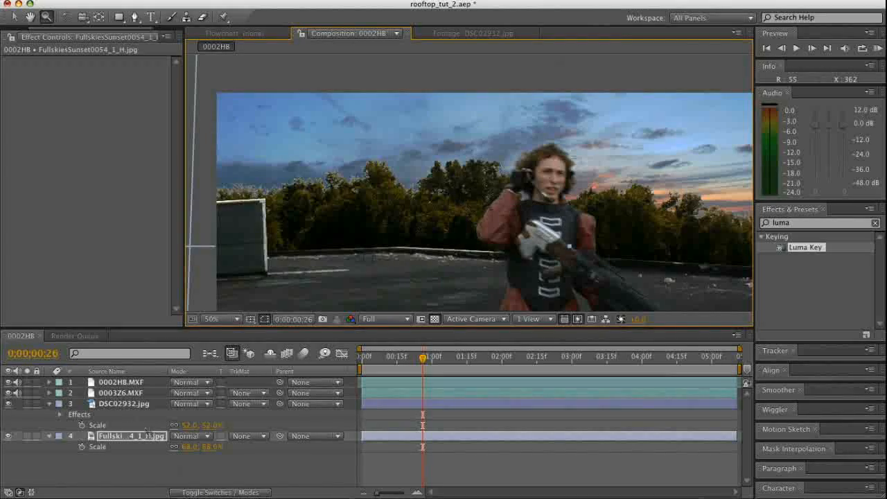
{"action": "left_click", "coordinate": [135, 403]}
{"action": "key", "text": "ctrl+d"}
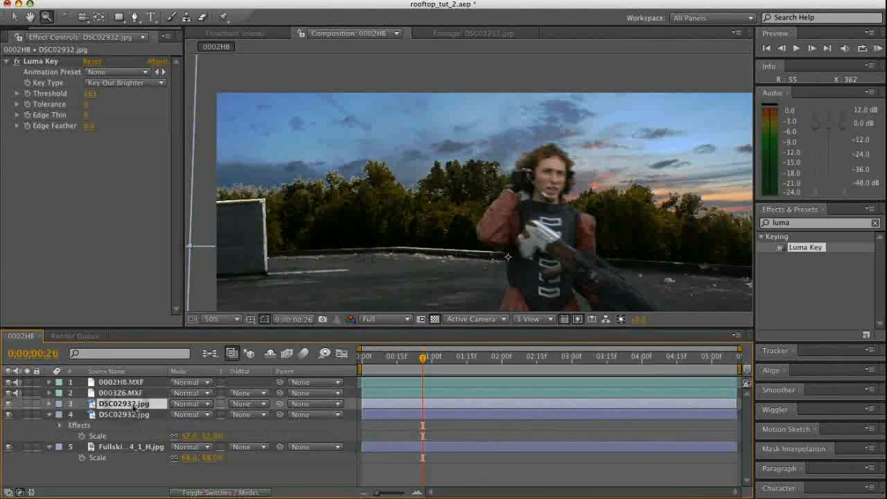
{"action": "left_click", "coordinate": [33, 64]}
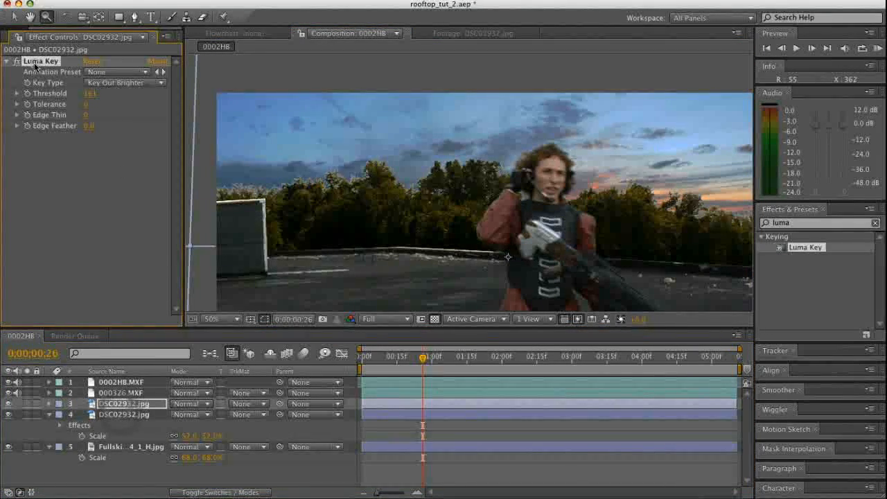
{"action": "key", "text": "Delete"}
Draw a wide rectangular mask over the upper sky area on the upper DSC02932.jpg copy, extending past both sides of the frame
{"action": "left_click", "coordinate": [386, 72], "text": "alt"}
{"action": "left_click", "coordinate": [119, 17]}
{"action": "left_click_drag", "start_coordinate": [294, 92], "coordinate": [706, 171]}
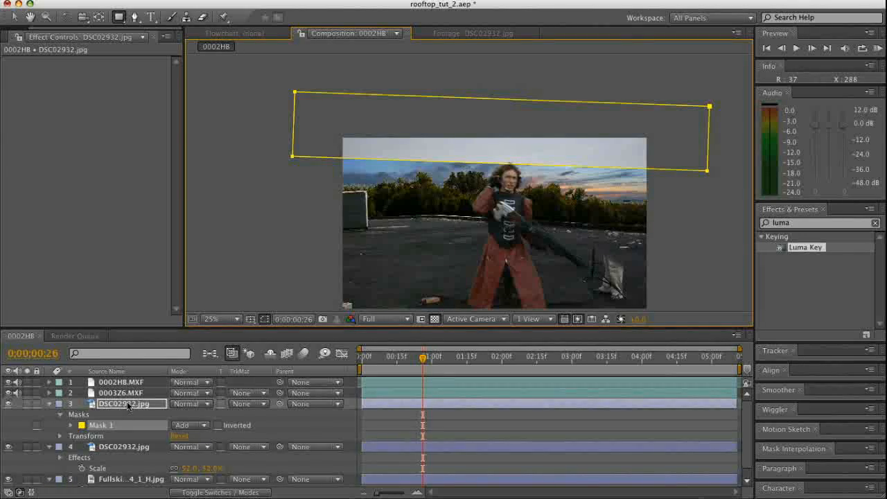
Feather the upper treeline copy's mask by 731 pixels and invert it
{"action": "key", "text": "f"}
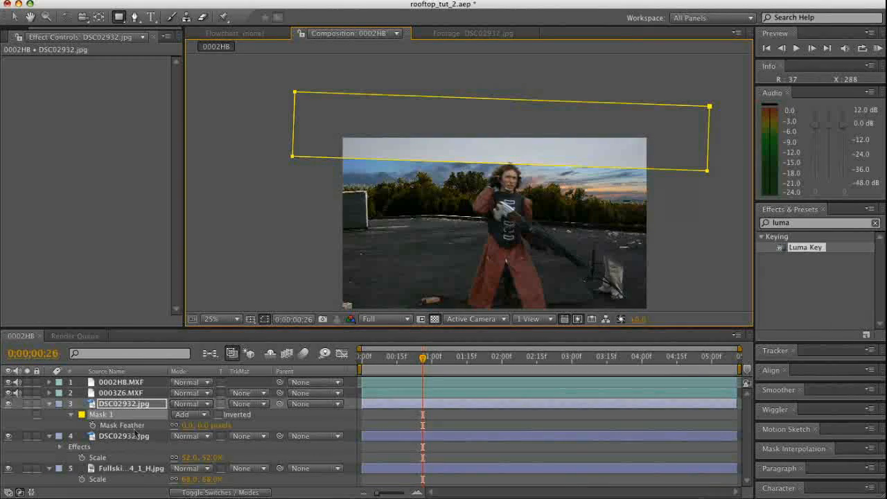
{"action": "left_click_drag", "start_coordinate": [205, 430], "coordinate": [261, 424]}
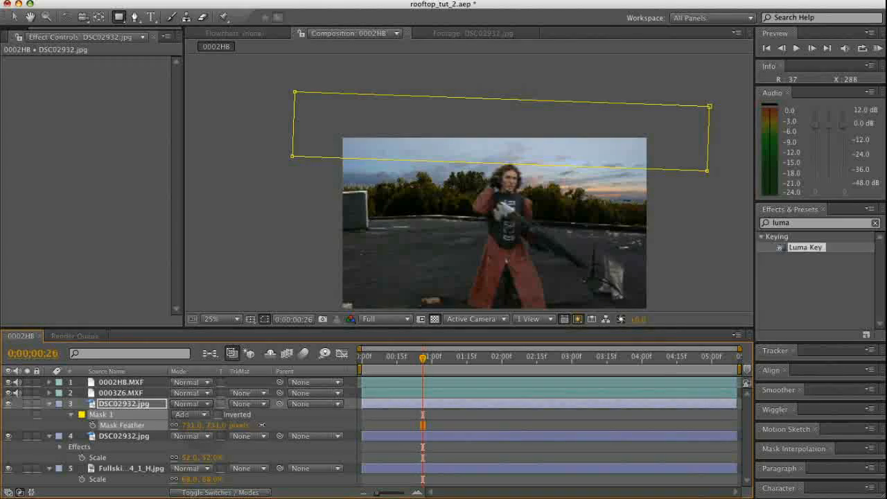
{"action": "left_click", "coordinate": [217, 415]}
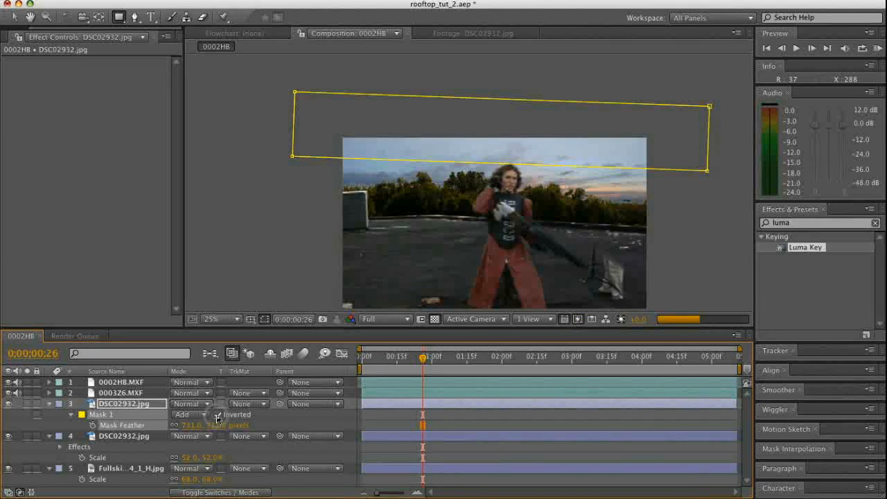
{"action": "left_click", "coordinate": [288, 486]}
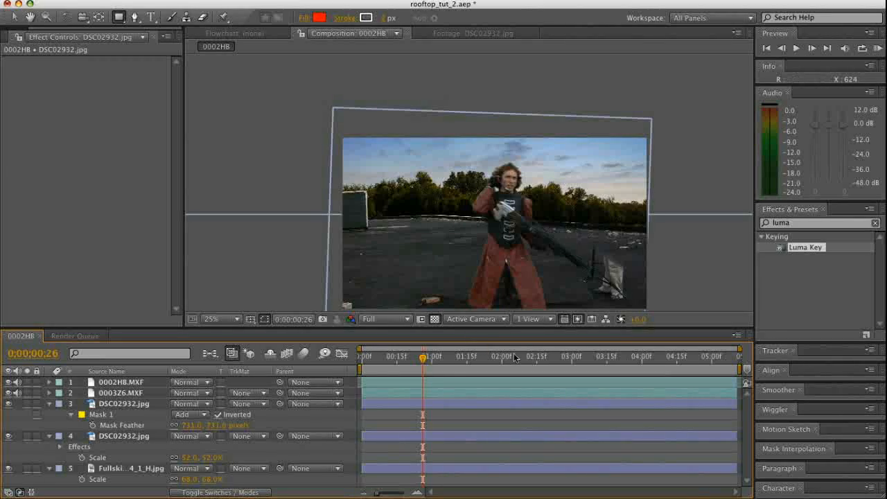
Collapse the expanded layer properties, scrub through the composite and return to the first frame
{"action": "left_click", "coordinate": [50, 403]}
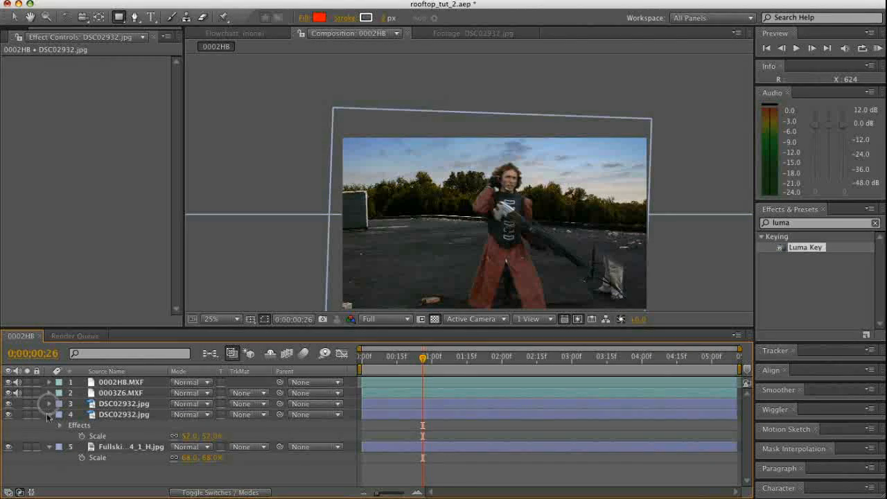
{"action": "left_click", "coordinate": [49, 414]}
{"action": "left_click", "coordinate": [48, 425]}
{"action": "left_click", "coordinate": [78, 455]}
{"action": "left_click_drag", "start_coordinate": [422, 357], "coordinate": [594, 356]}
{"action": "key", "text": "Home"}
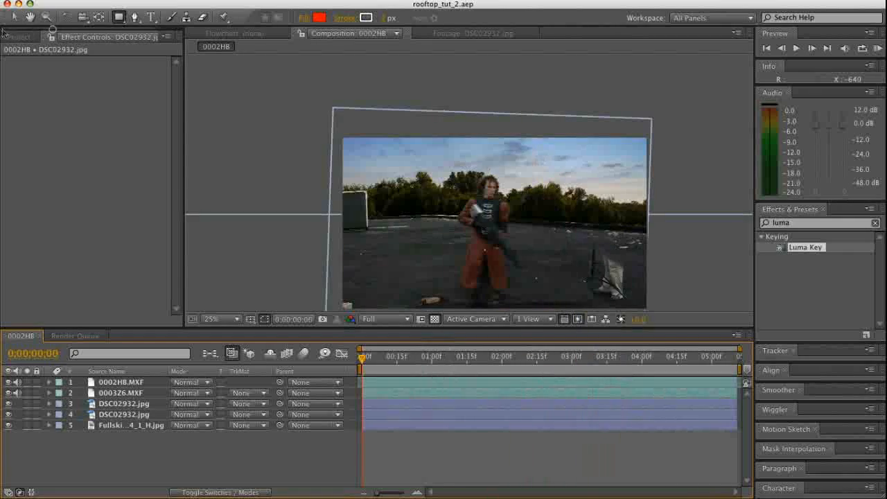
Import Rooftop and tower03.rpf into the project with its alpha interpretation guessed, and open the footage for viewing
{"action": "left_click", "coordinate": [10, 37]}
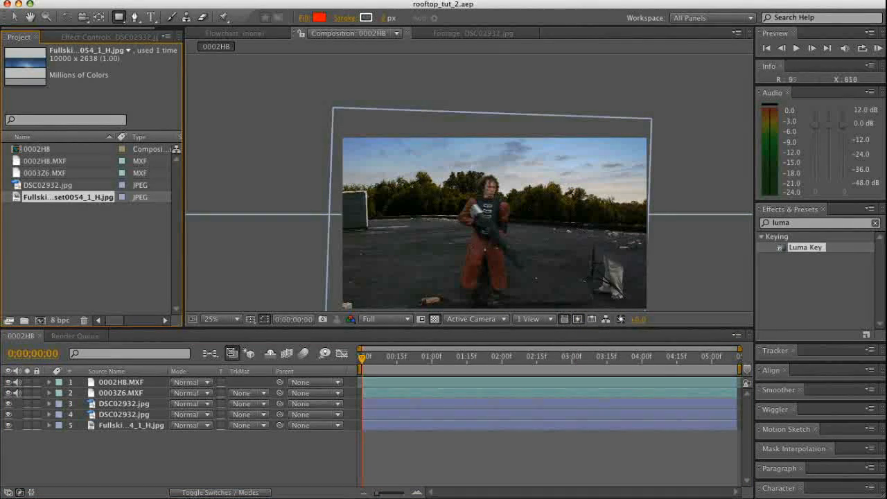
{"action": "left_click", "coordinate": [26, 241]}
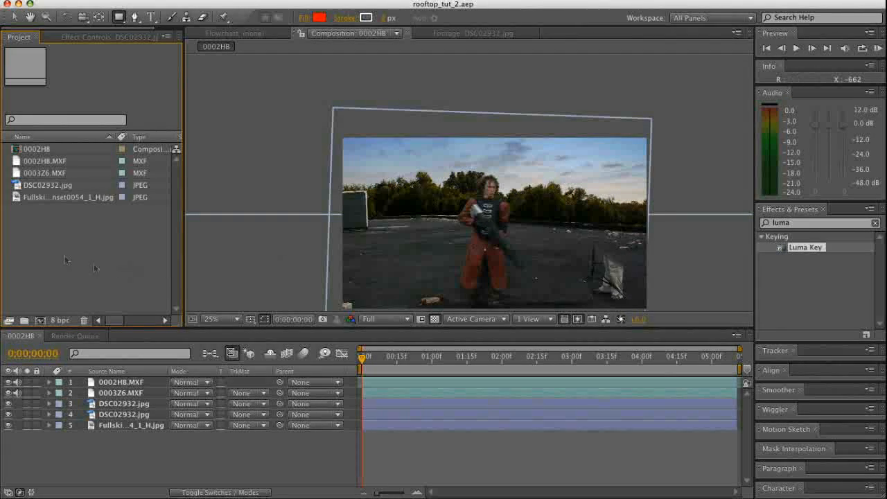
{"action": "double_click", "coordinate": [37, 227]}
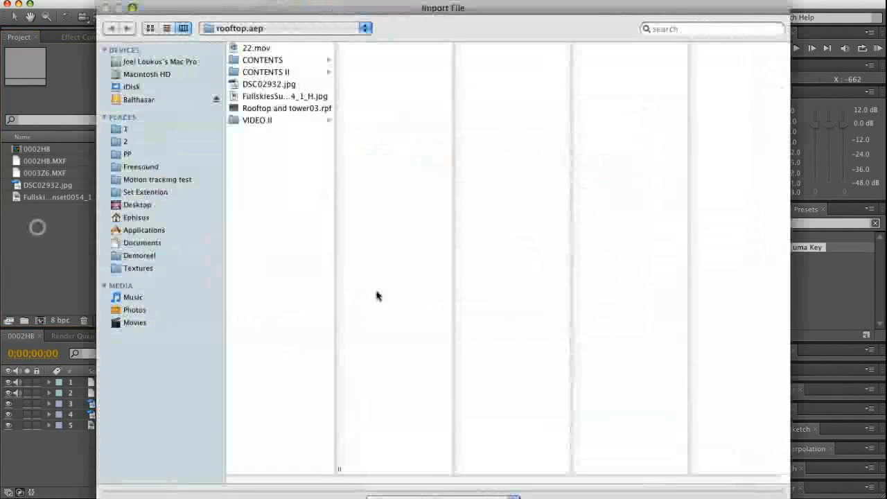
{"action": "left_click", "coordinate": [272, 113]}
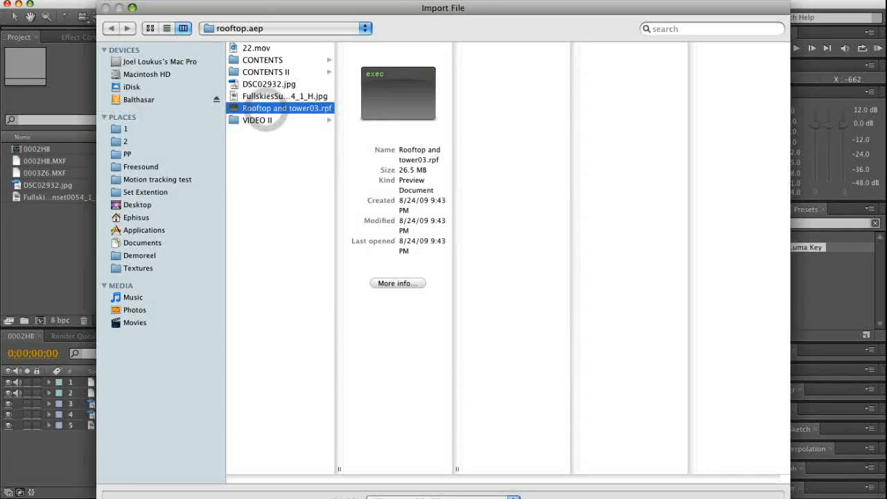
{"action": "double_click", "coordinate": [267, 115]}
{"action": "left_click", "coordinate": [375, 360]}
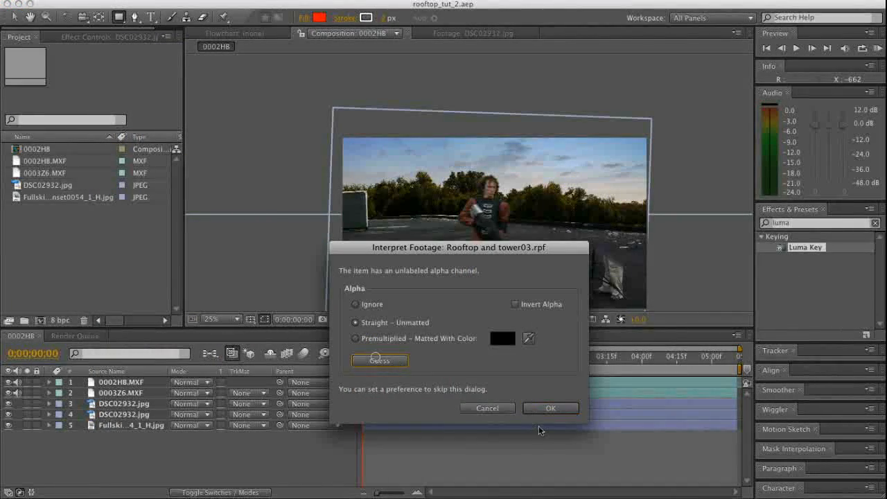
{"action": "left_click", "coordinate": [545, 409]}
{"action": "left_click", "coordinate": [26, 227]}
{"action": "double_click", "coordinate": [17, 209]}
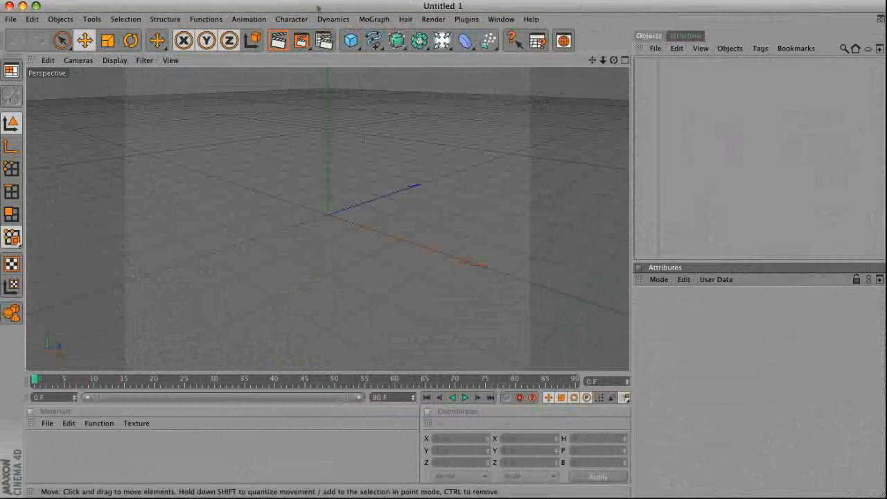
Switch to Cinema 4D and add a Plane primitive to the empty scene
{"action": "left_click", "coordinate": [350, 42]}
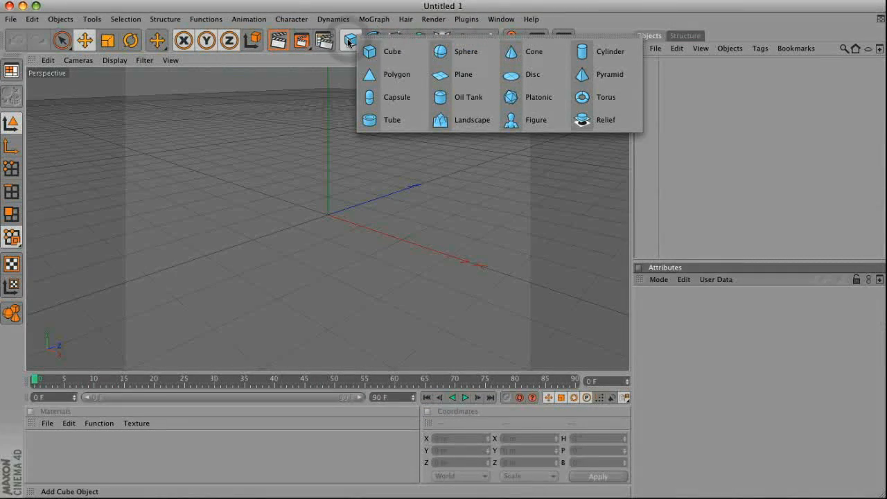
{"action": "left_click", "coordinate": [443, 74]}
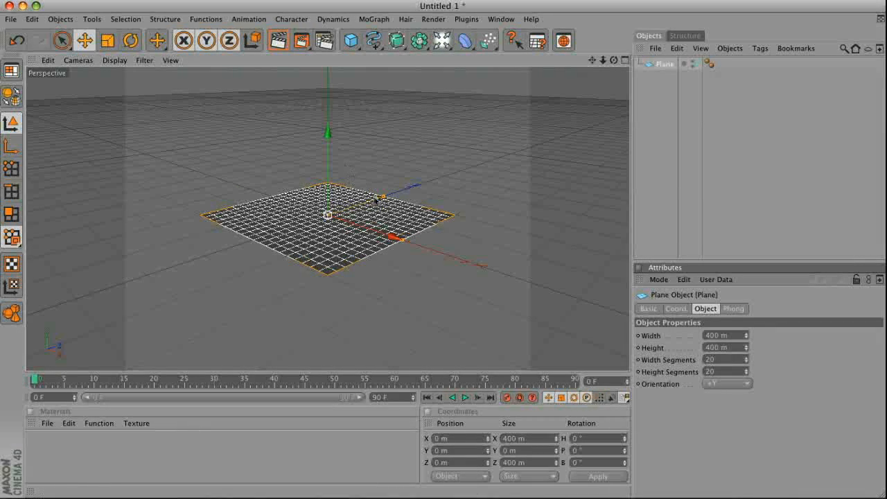
{"action": "left_click", "coordinate": [392, 286]}
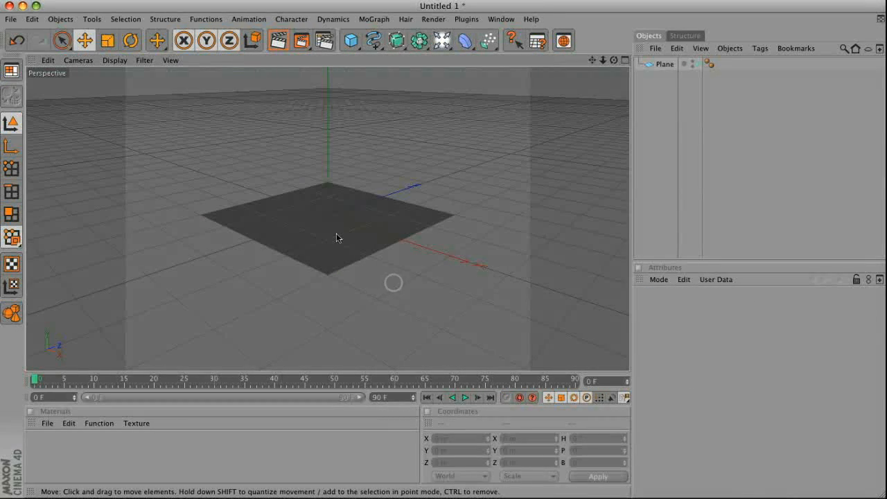
Add a cube over the plane, size it 677 × 90 × 200 m and position it at a Y height of about 53 m
{"action": "left_click", "coordinate": [352, 41]}
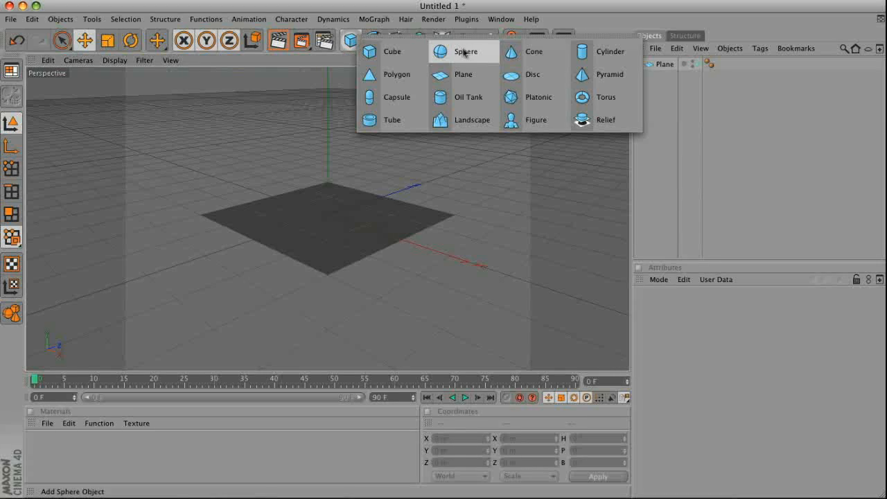
{"action": "left_click", "coordinate": [372, 52]}
{"action": "left_click_drag", "start_coordinate": [327, 138], "coordinate": [328, 77]}
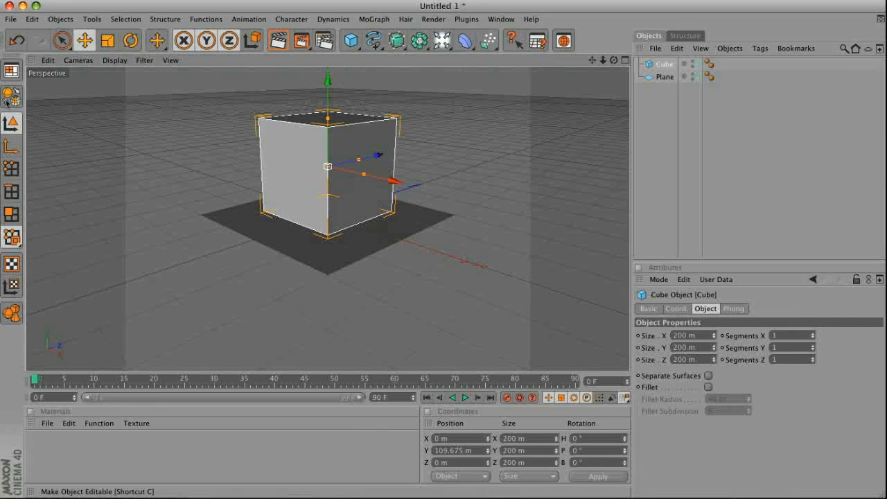
{"action": "left_click_drag", "start_coordinate": [714, 338], "coordinate": [716, 354]}
{"action": "left_click_drag", "start_coordinate": [327, 95], "coordinate": [443, 325]}
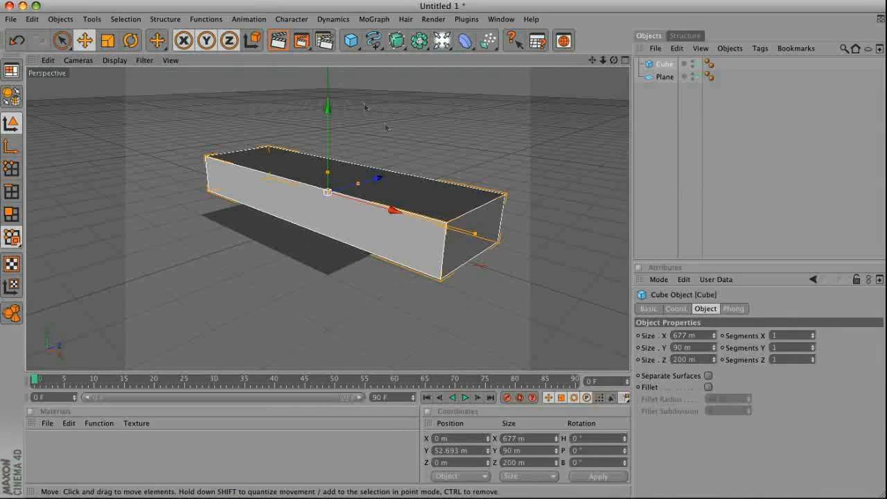
Duplicate the cube, resize the copy to 696 × 80 × 189 m and lower it to a Y height of about 49 m
{"action": "left_click", "coordinate": [670, 165]}
{"action": "left_click", "coordinate": [663, 64]}
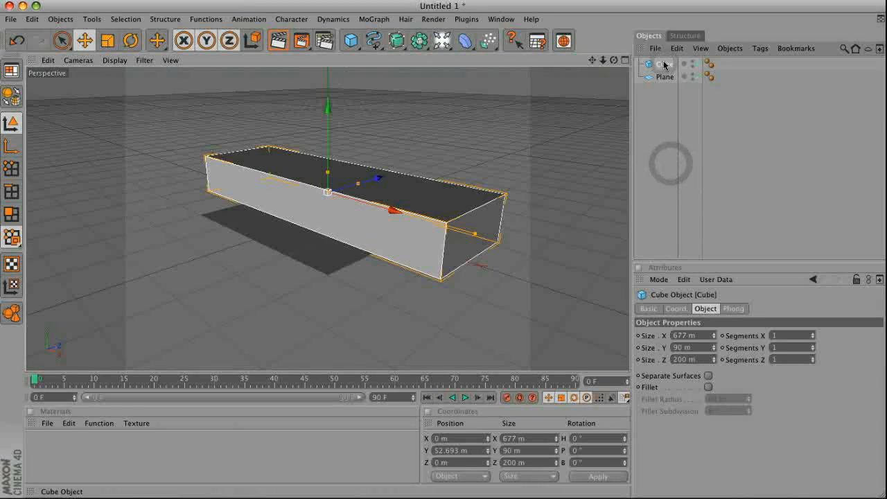
{"action": "key", "text": "ctrl+c"}
{"action": "key", "text": "ctrl+v"}
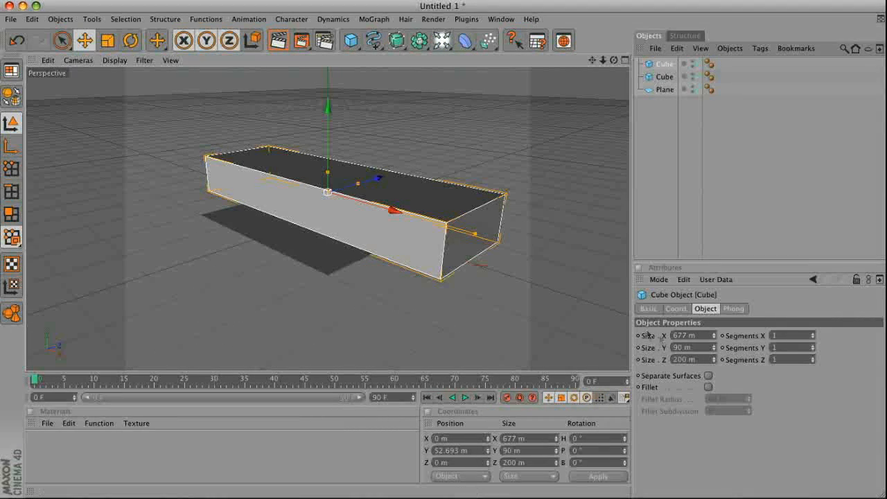
{"action": "left_click_drag", "start_coordinate": [713, 339], "coordinate": [714, 369]}
{"action": "left_click_drag", "start_coordinate": [333, 117], "coordinate": [335, 100]}
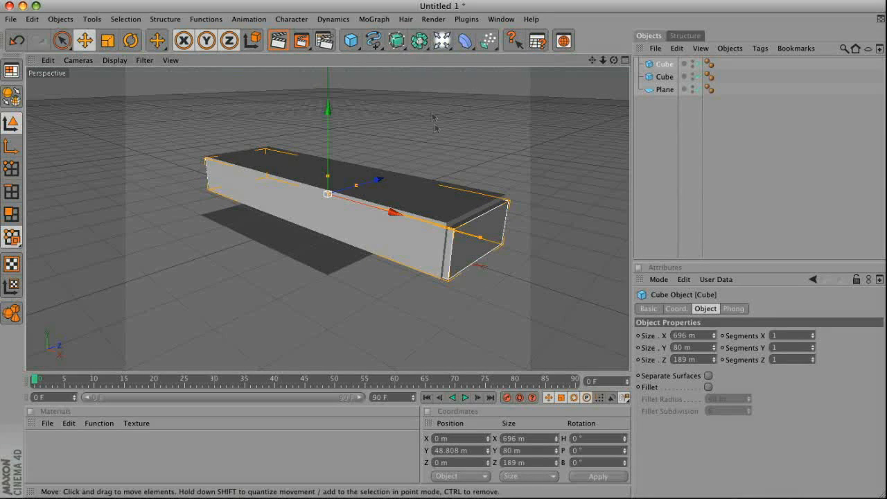
Add a Boole object to the scene for combining the two cubes
{"action": "left_click", "coordinate": [418, 40]}
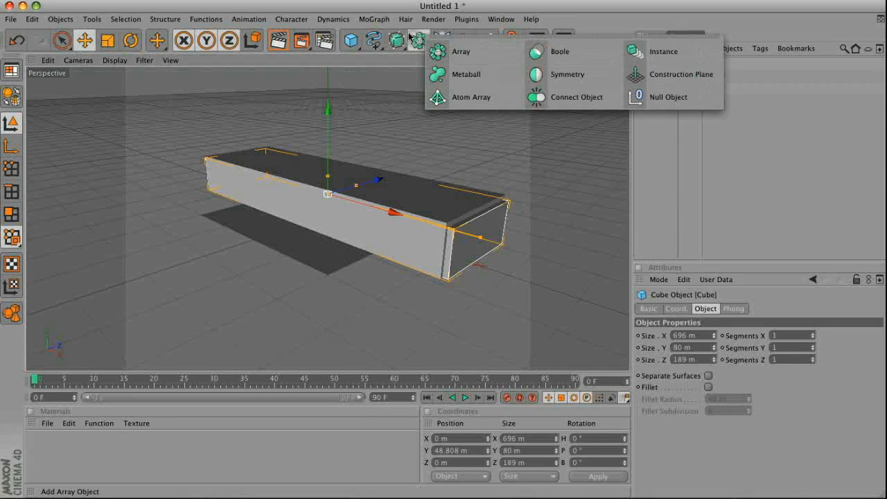
{"action": "left_click", "coordinate": [398, 38]}
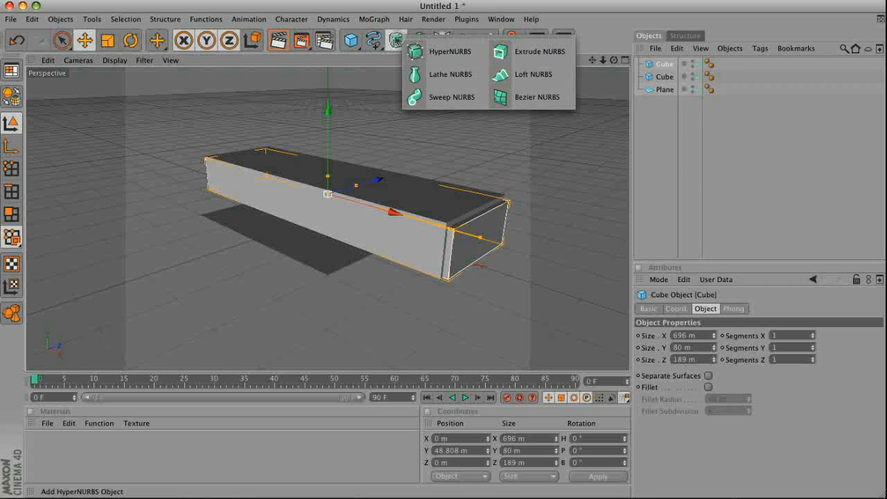
{"action": "left_click", "coordinate": [417, 41]}
{"action": "left_click", "coordinate": [560, 52]}
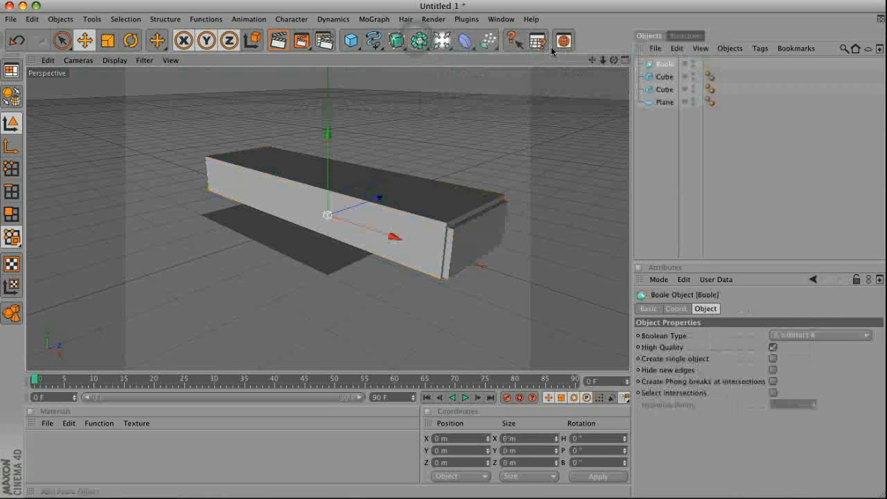
Nest both cubes inside the Boole object so the duplicate cube cuts a hollow through the larger one
{"action": "left_click", "coordinate": [651, 127]}
{"action": "left_click_drag", "start_coordinate": [659, 82], "coordinate": [443, 324]}
{"action": "left_click", "coordinate": [442, 323]}
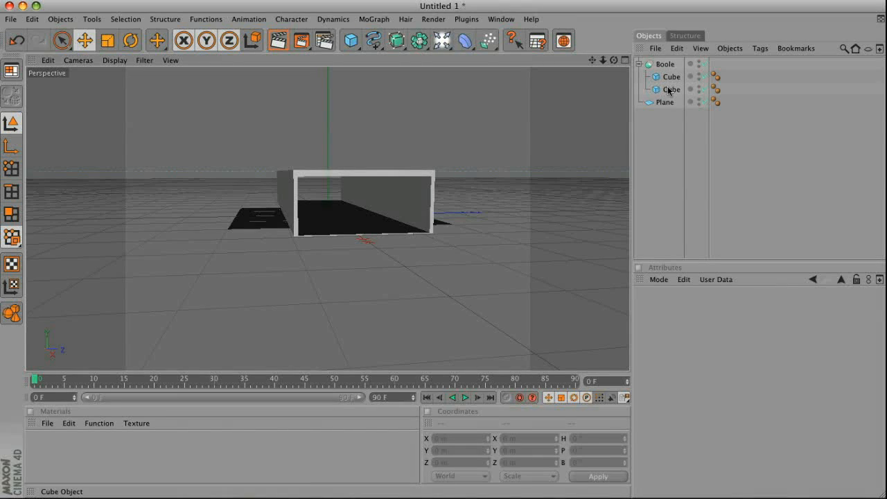
{"action": "left_click", "coordinate": [668, 91]}
{"action": "left_click", "coordinate": [669, 76]}
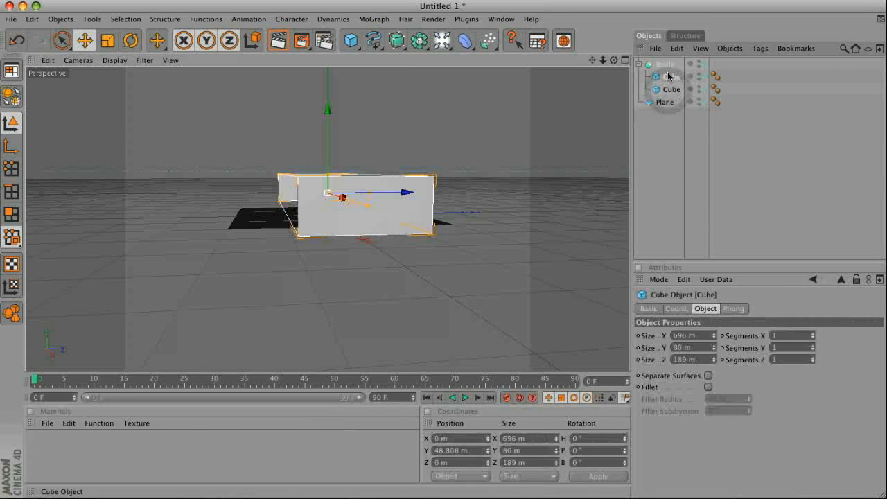
{"action": "left_click_drag", "start_coordinate": [614, 60], "coordinate": [443, 325]}
{"action": "left_click_drag", "start_coordinate": [677, 96], "coordinate": [669, 75]}
{"action": "left_click", "coordinate": [664, 64]}
{"action": "left_click_drag", "start_coordinate": [613, 60], "coordinate": [442, 327]}
Add a Light object and position it above the hollow box at about Y 252 m and Z 263 m
{"action": "left_click", "coordinate": [441, 41]}
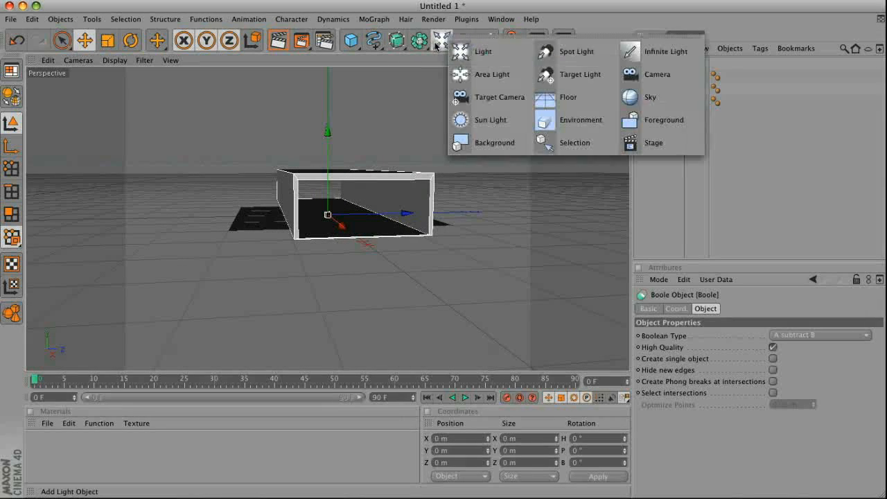
{"action": "left_click", "coordinate": [502, 63]}
{"action": "left_click_drag", "start_coordinate": [327, 134], "coordinate": [444, 327]}
{"action": "left_click_drag", "start_coordinate": [407, 101], "coordinate": [442, 325]}
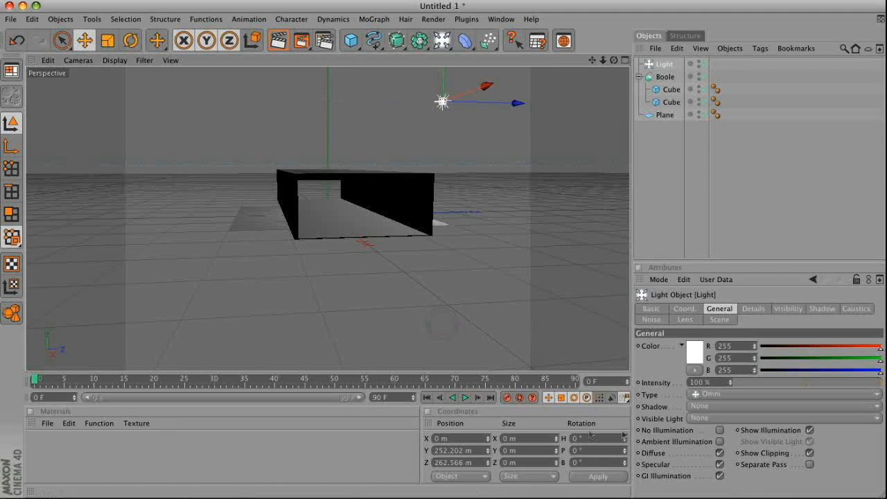
Set the light's shadow type to Shadow Maps (Soft) and render the active view
{"action": "left_click", "coordinate": [700, 406]}
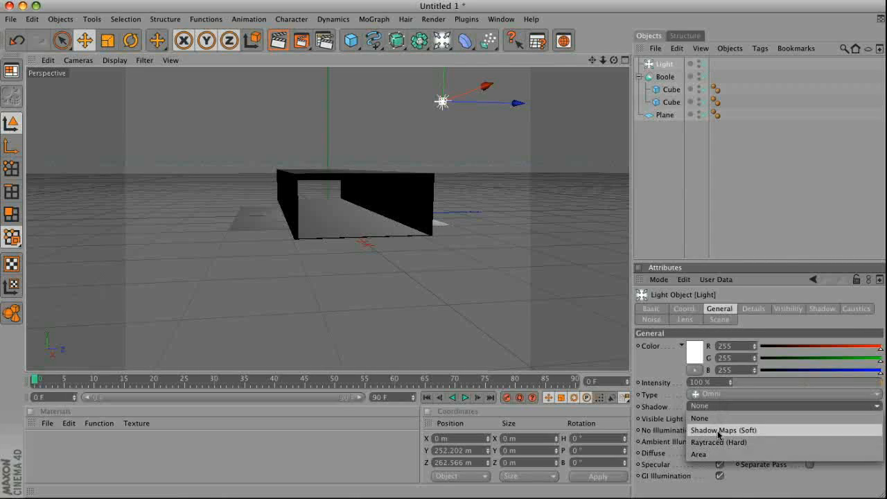
{"action": "left_click", "coordinate": [717, 429]}
{"action": "left_click_drag", "start_coordinate": [613, 61], "coordinate": [443, 322]}
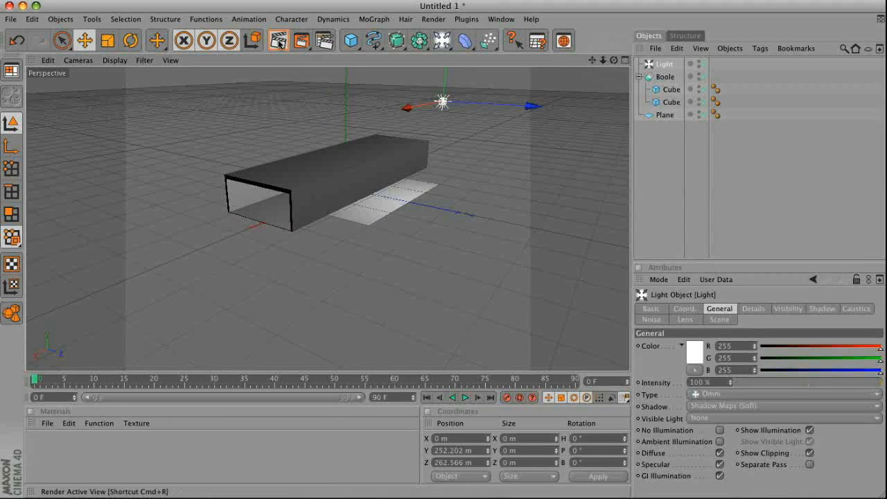
{"action": "left_click", "coordinate": [277, 40]}
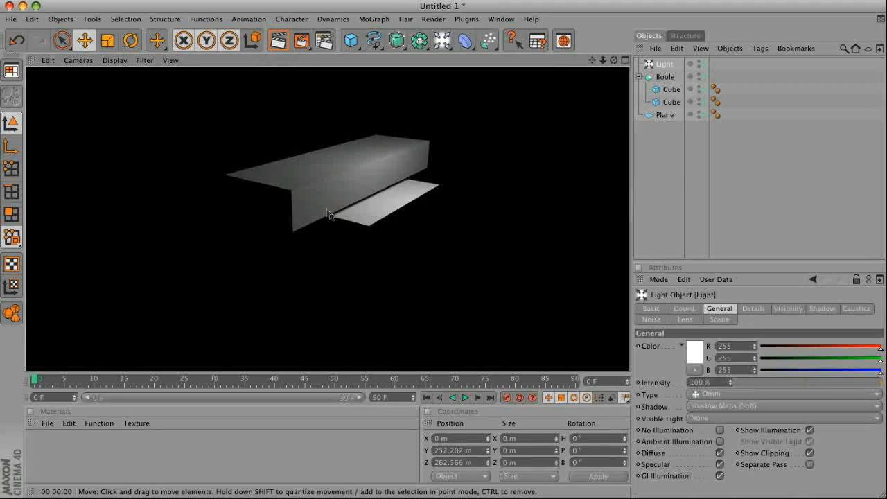
{"action": "left_click", "coordinate": [389, 215]}
{"action": "left_click_drag", "start_coordinate": [443, 322], "coordinate": [443, 323]}
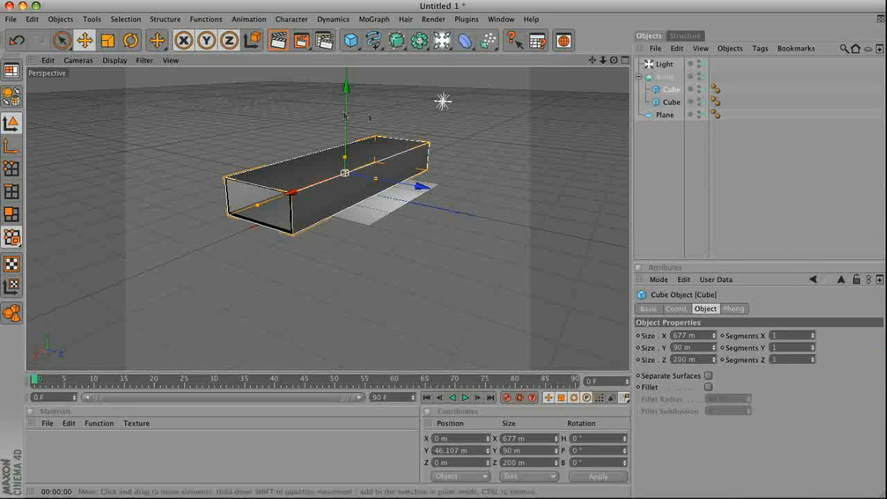
{"action": "key", "text": "ctrl+z"}
Lower the whole Boole object to a Y height of about -10 m and render the view again
{"action": "left_click", "coordinate": [663, 76]}
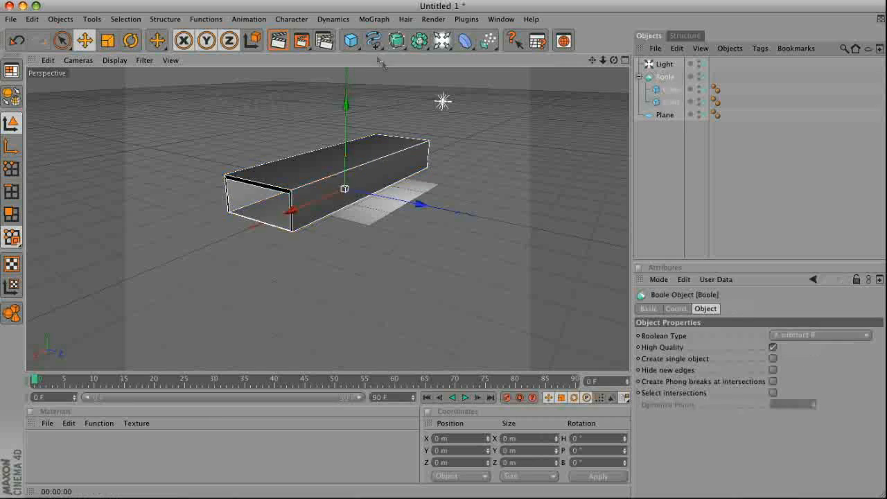
{"action": "left_click_drag", "start_coordinate": [443, 326], "coordinate": [442, 324]}
{"action": "left_click", "coordinate": [278, 45]}
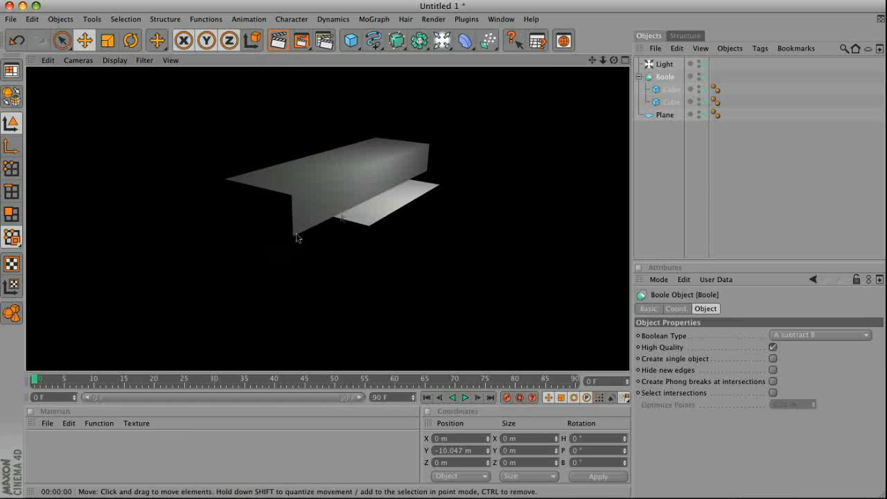
Reposition the light to about X 33 m, Y 258 m and Z 202 m, checking the hollow box's lighting from several angles
{"action": "left_click_drag", "start_coordinate": [613, 62], "coordinate": [443, 324]}
{"action": "left_click_drag", "start_coordinate": [439, 93], "coordinate": [443, 324]}
{"action": "left_click_drag", "start_coordinate": [614, 60], "coordinate": [444, 327]}
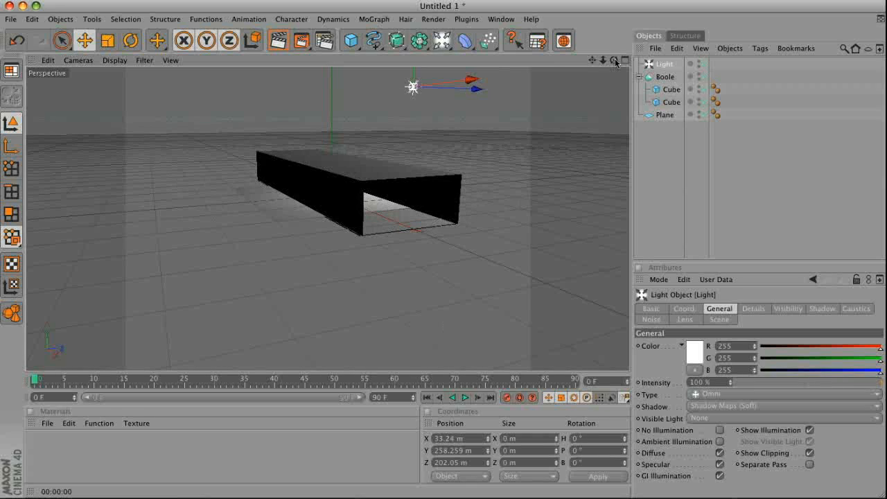
{"action": "left_click_drag", "start_coordinate": [613, 61], "coordinate": [444, 323]}
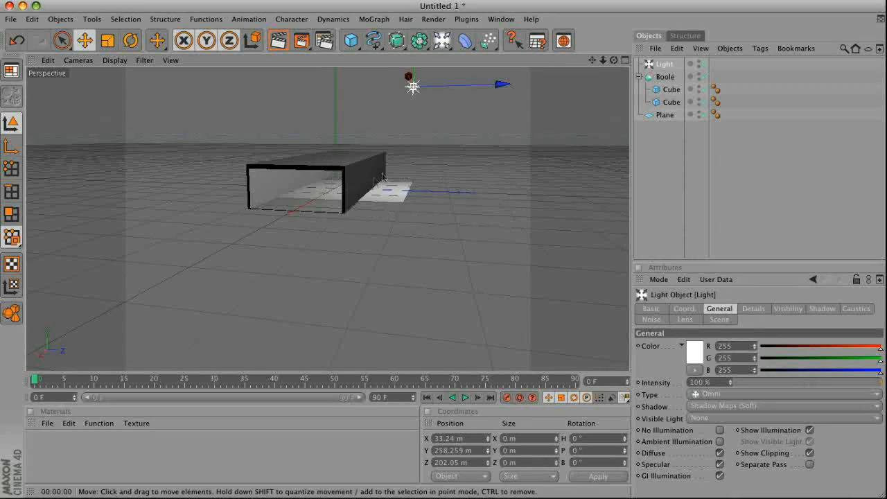
{"action": "left_click_drag", "start_coordinate": [614, 61], "coordinate": [443, 326]}
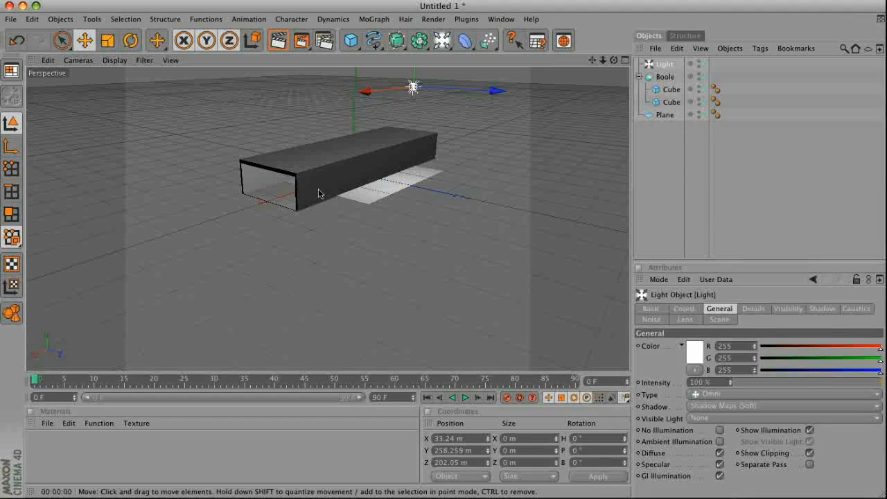
Raise the plane to about Y 5 m, widen it to about 662 m and centre it beneath the hollow box
{"action": "left_click", "coordinate": [340, 172]}
{"action": "left_click", "coordinate": [377, 189]}
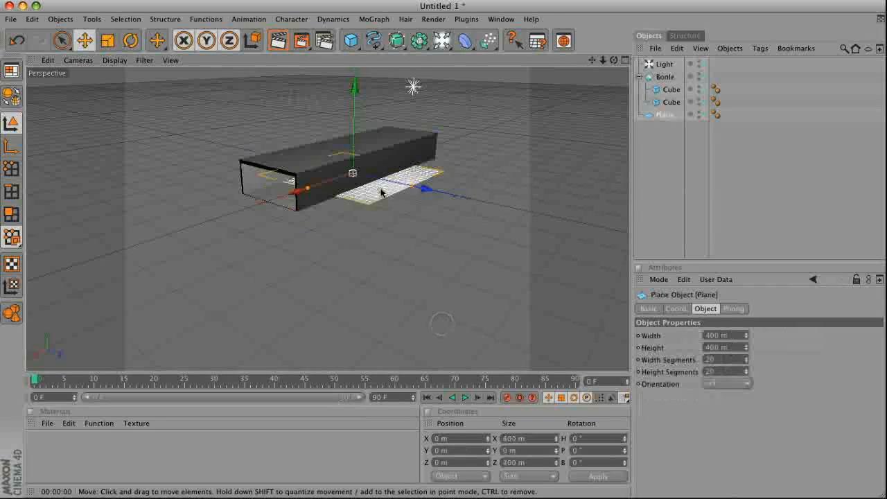
{"action": "left_click_drag", "start_coordinate": [354, 85], "coordinate": [353, 83]}
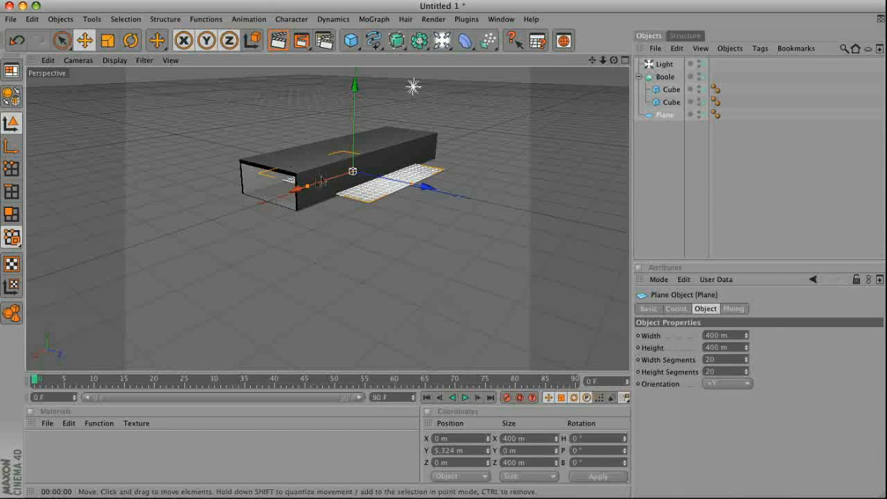
{"action": "left_click_drag", "start_coordinate": [442, 322], "coordinate": [443, 323]}
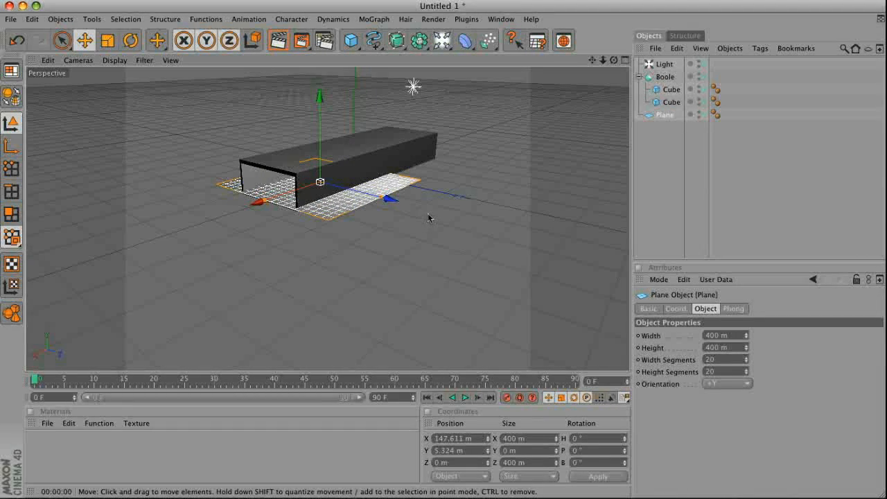
{"action": "left_click_drag", "start_coordinate": [746, 336], "coordinate": [296, 188]}
{"action": "mouse_move", "coordinate": [615, 61]}
{"action": "left_mouse_down"}
{"action": "mouse_move", "coordinate": [443, 327]}
{"action": "mouse_move", "coordinate": [613, 61]}
{"action": "left_mouse_up"}
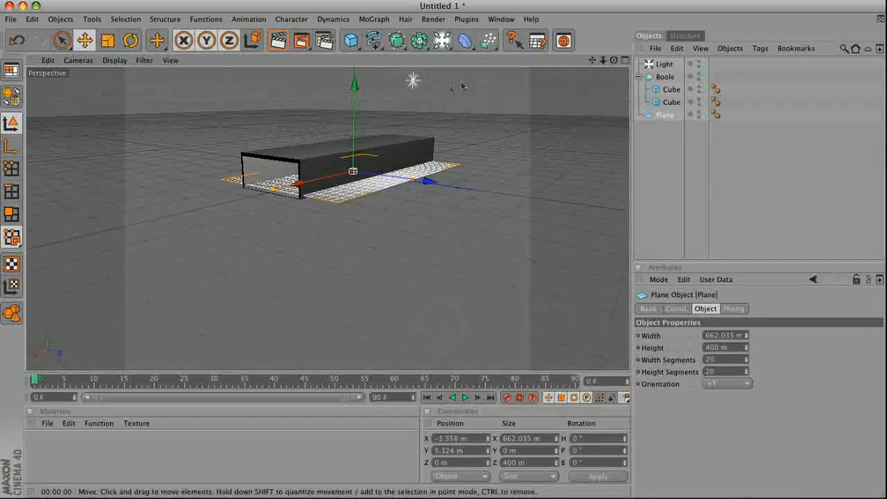
{"action": "left_click", "coordinate": [413, 83]}
{"action": "left_click_drag", "start_coordinate": [414, 84], "coordinate": [443, 322]}
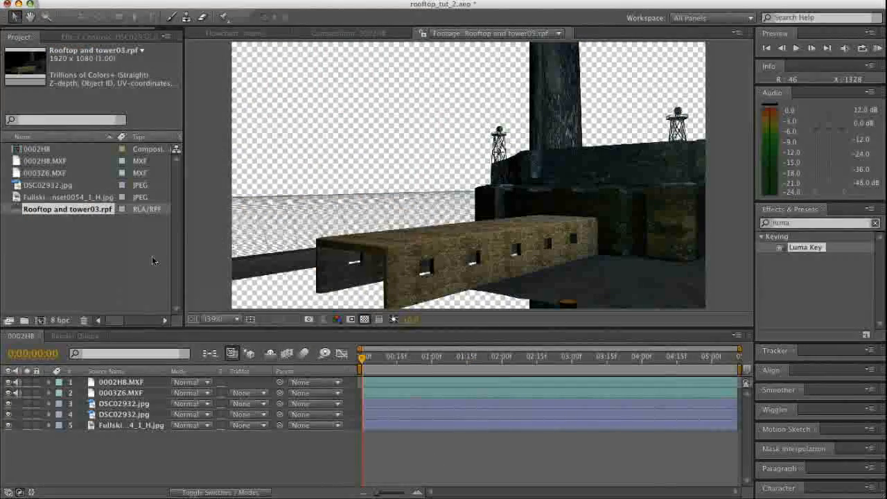
Switch to After Effects, add Rooftop and tower03.rpf as the top layer of composition 0002H8 and go to 0;00;00;27
{"action": "left_click", "coordinate": [426, 466]}
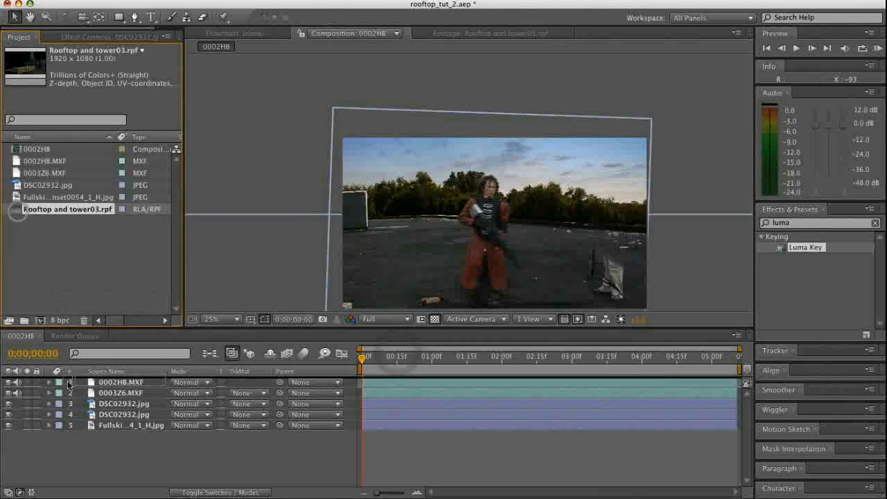
{"action": "left_click_drag", "start_coordinate": [16, 214], "coordinate": [402, 389]}
{"action": "left_click", "coordinate": [425, 359]}
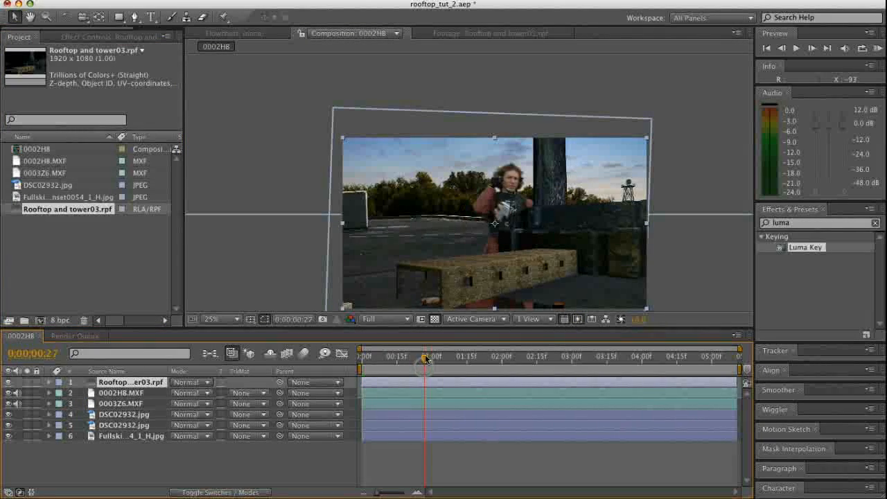
Place the rooftop render below the two MXF layers, scale it to 98% and shift it up and right behind the actor
{"action": "left_click_drag", "start_coordinate": [548, 251], "coordinate": [571, 226]}
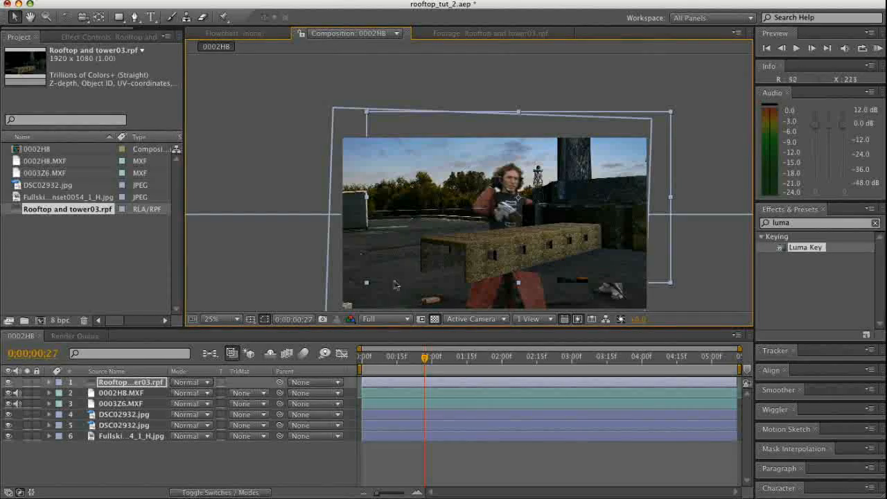
{"action": "left_click_drag", "start_coordinate": [505, 257], "coordinate": [584, 232]}
{"action": "left_click_drag", "start_coordinate": [476, 245], "coordinate": [584, 226]}
{"action": "left_click_drag", "start_coordinate": [497, 257], "coordinate": [531, 212]}
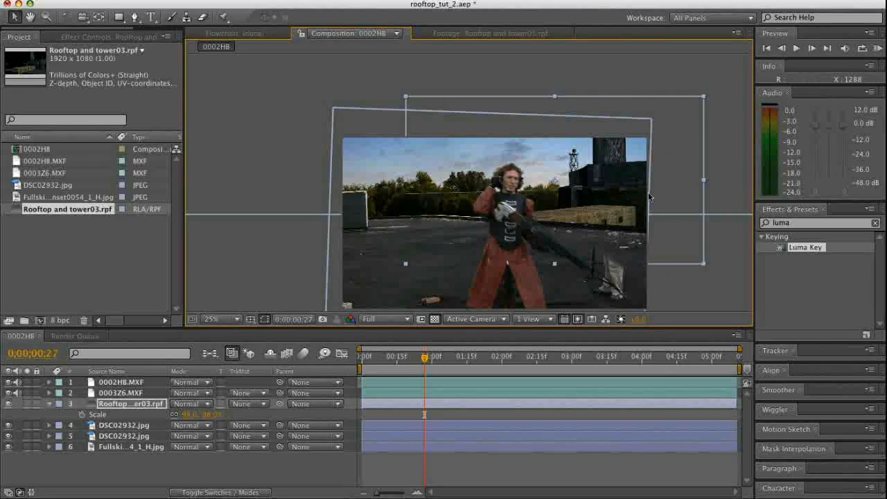
Duplicate the Rooftop and tower03.rpf layer in the composition
{"action": "key", "text": "z"}
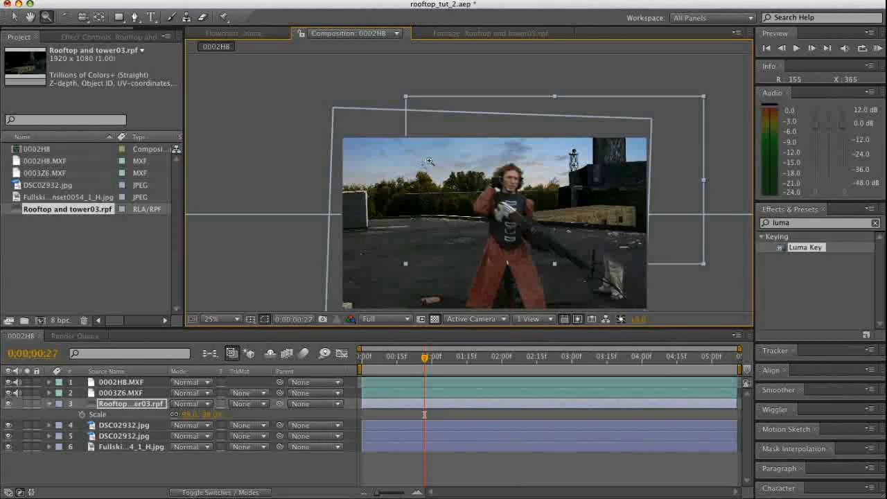
{"action": "left_click", "coordinate": [325, 135]}
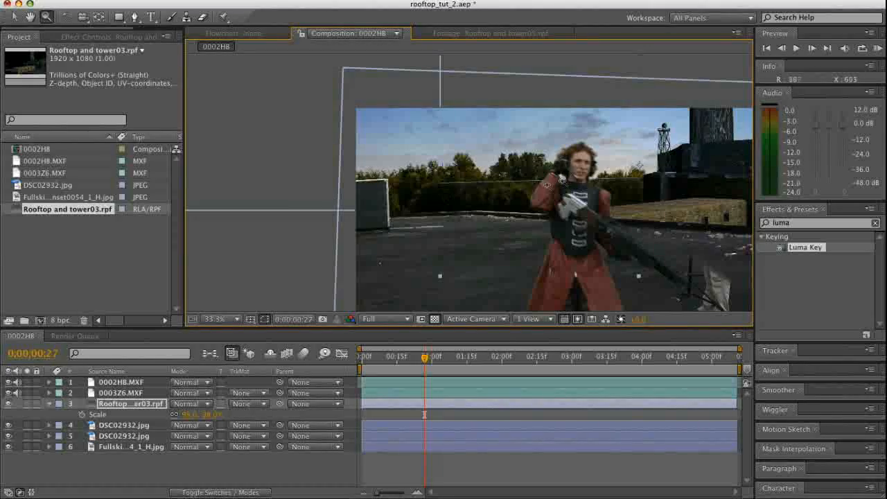
{"action": "left_click", "coordinate": [276, 475]}
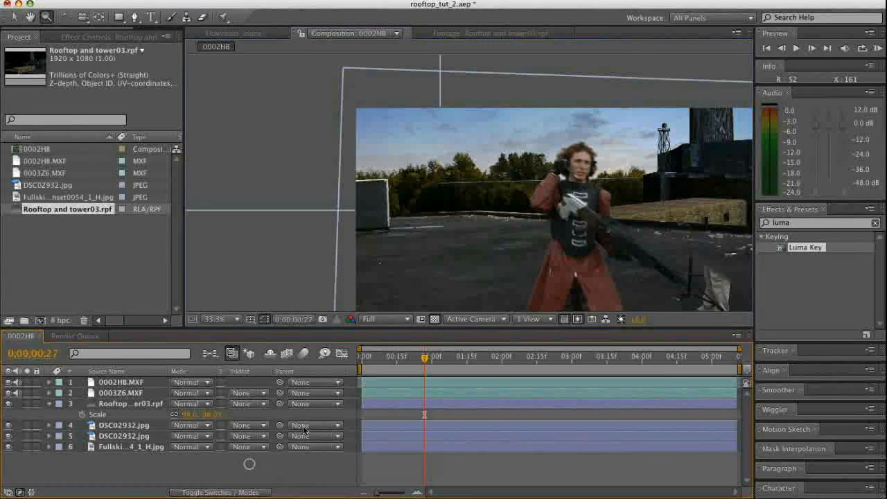
{"action": "left_click", "coordinate": [140, 403]}
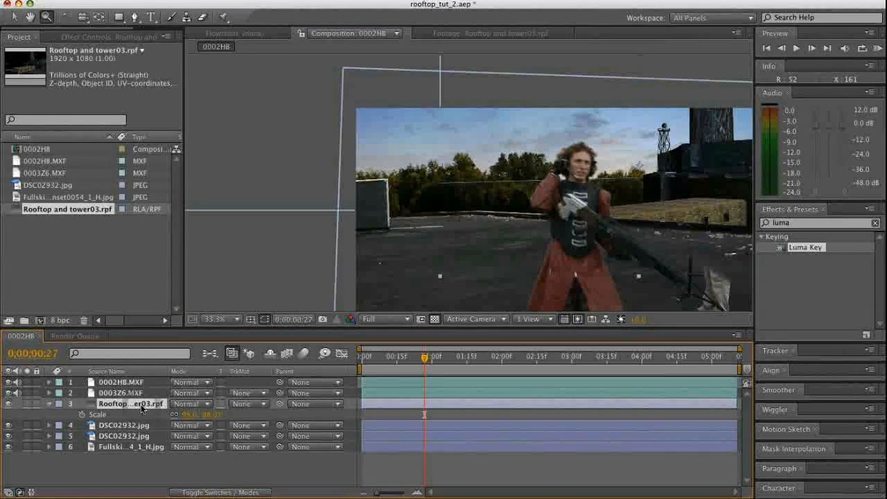
{"action": "key", "text": "ctrl+d"}
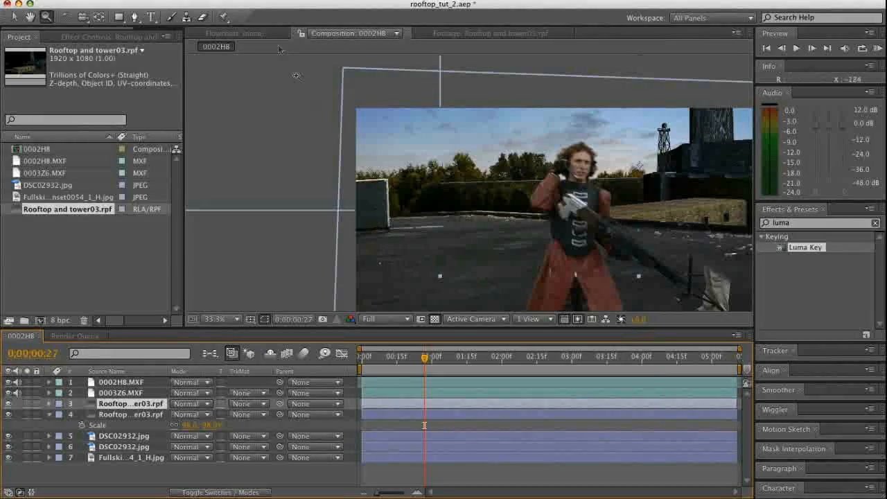
Draw a rectangular mask over the upper-left area of the duplicated rooftop layer and shift the masked copy left
{"action": "key", "text": "q"}
{"action": "left_click_drag", "start_coordinate": [330, 95], "coordinate": [540, 271]}
{"action": "key", "text": "v"}
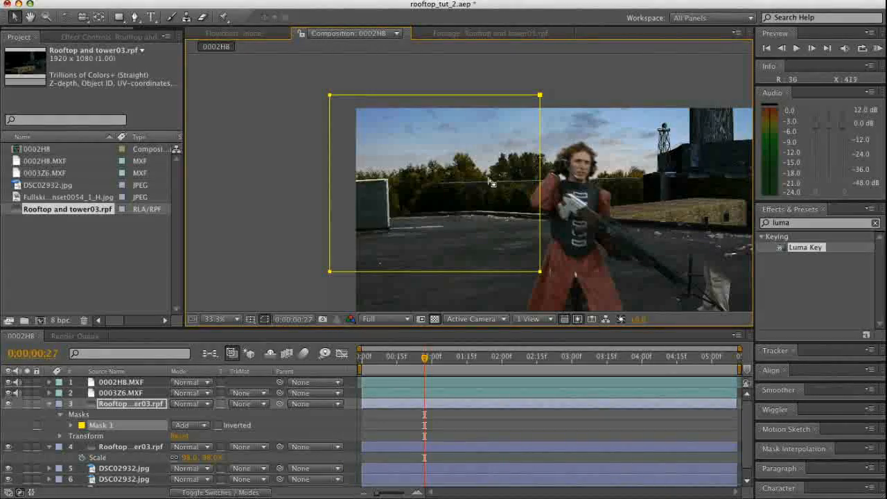
{"action": "left_click", "coordinate": [490, 191]}
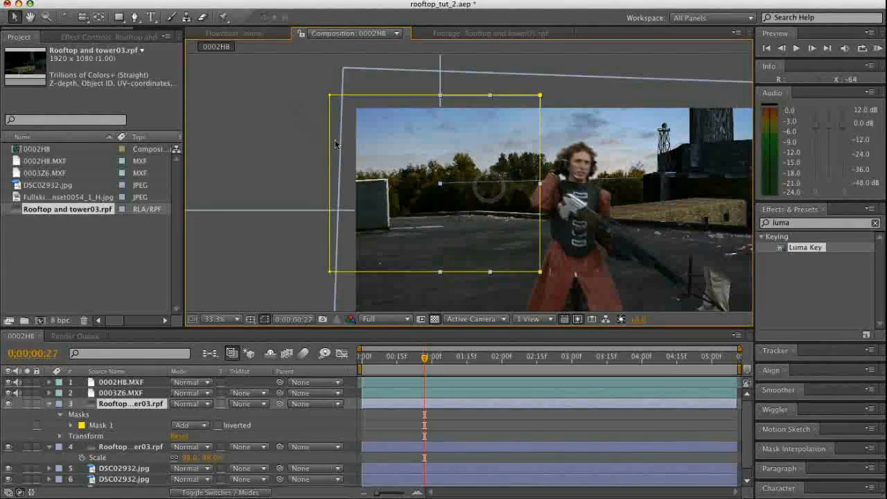
{"action": "left_click_drag", "start_coordinate": [462, 200], "coordinate": [406, 196]}
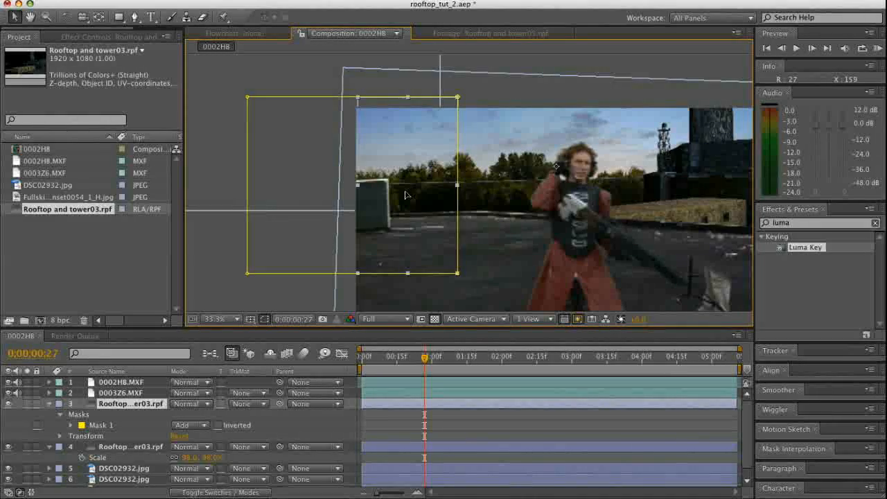
{"action": "left_click", "coordinate": [288, 303]}
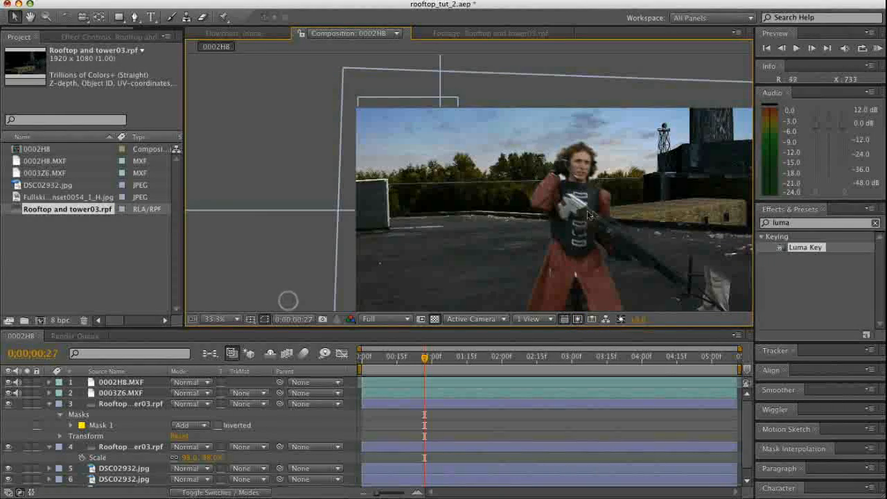
Check the whole frame, then select the masked rooftop copy and collapse its layer properties
{"action": "key", "text": "comma"}
{"action": "key", "text": "comma"}
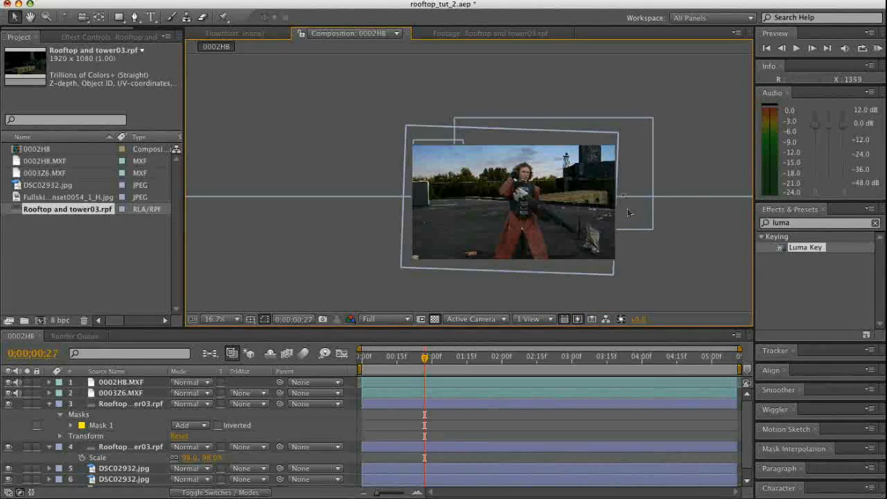
{"action": "key", "text": "period"}
{"action": "key", "text": "period"}
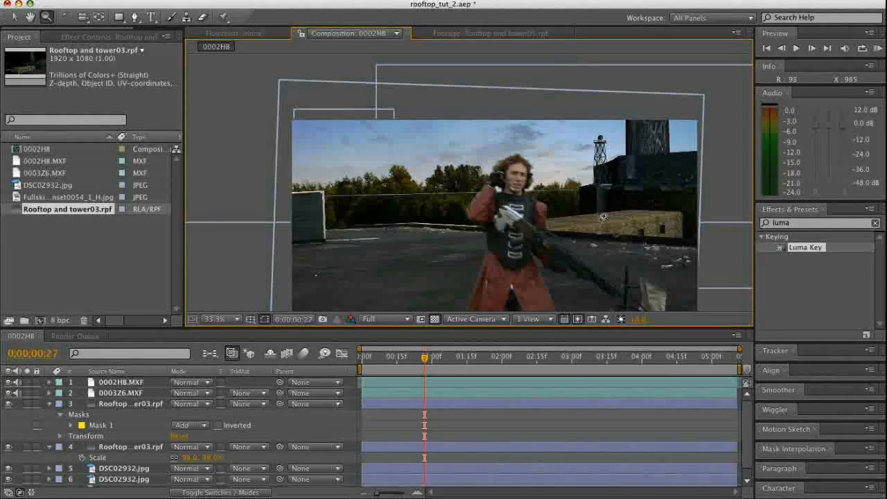
{"action": "left_click", "coordinate": [125, 405]}
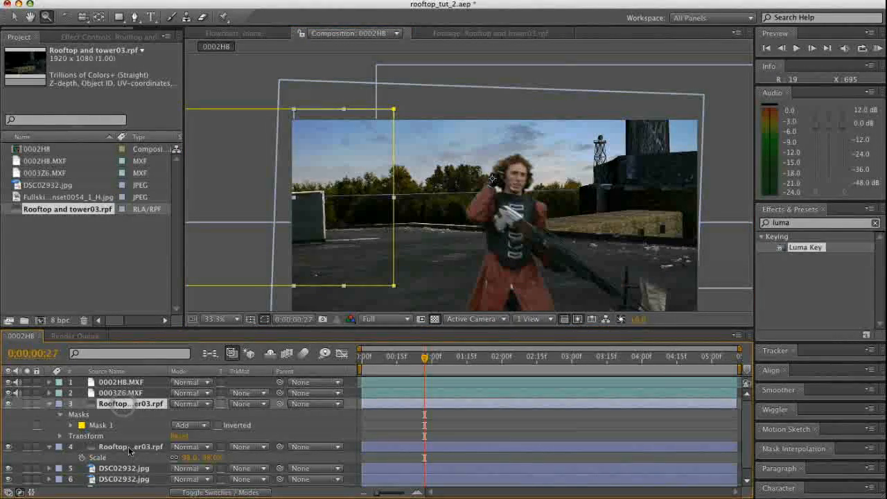
{"action": "left_click", "coordinate": [48, 403]}
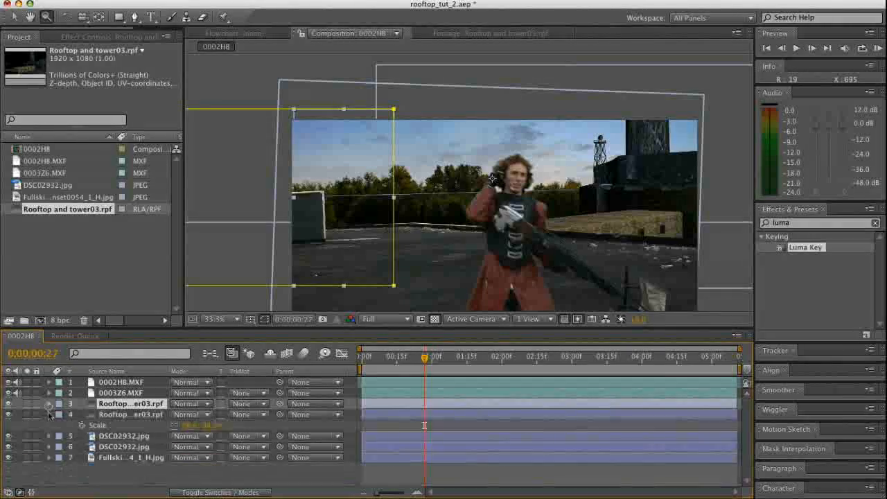
Parent the masked rooftop copy to the original Rooftop and tower03.rpf layer beneath it
{"action": "left_click", "coordinate": [49, 414]}
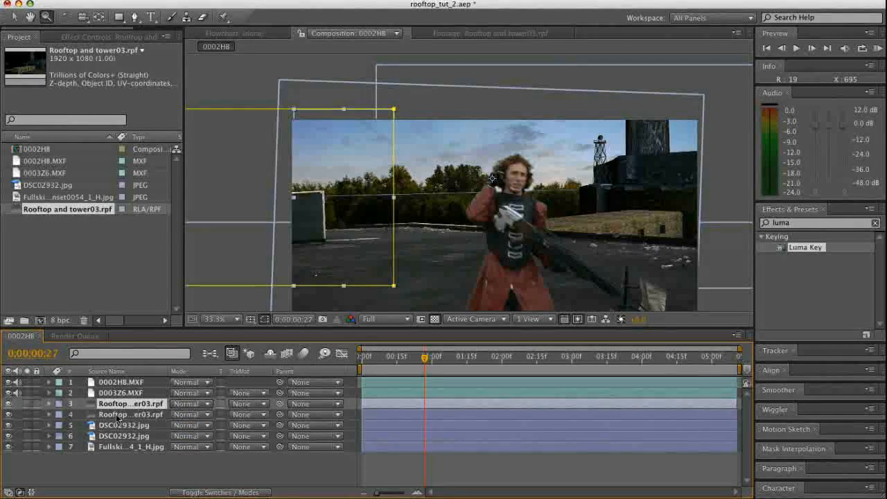
{"action": "left_click", "coordinate": [117, 415], "text": "shift"}
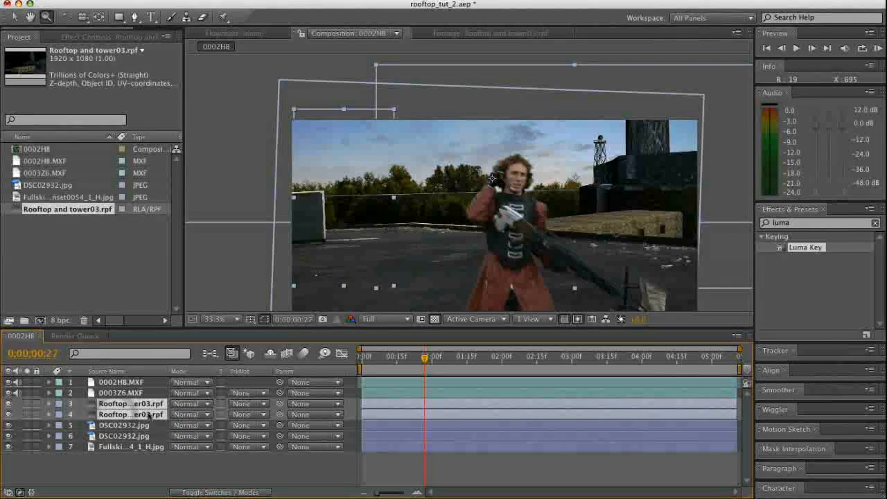
{"action": "left_click", "coordinate": [146, 467]}
{"action": "left_click", "coordinate": [149, 416]}
{"action": "left_click_drag", "start_coordinate": [279, 403], "coordinate": [147, 416]}
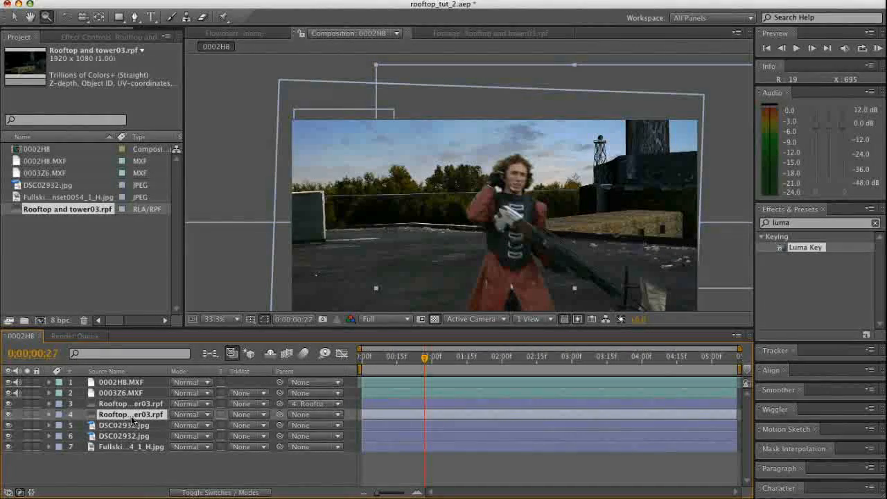
Adjust the original rooftop layer's rotation slightly and move it, with its parented copy, a little left and down behind the actor
{"action": "key", "text": "w"}
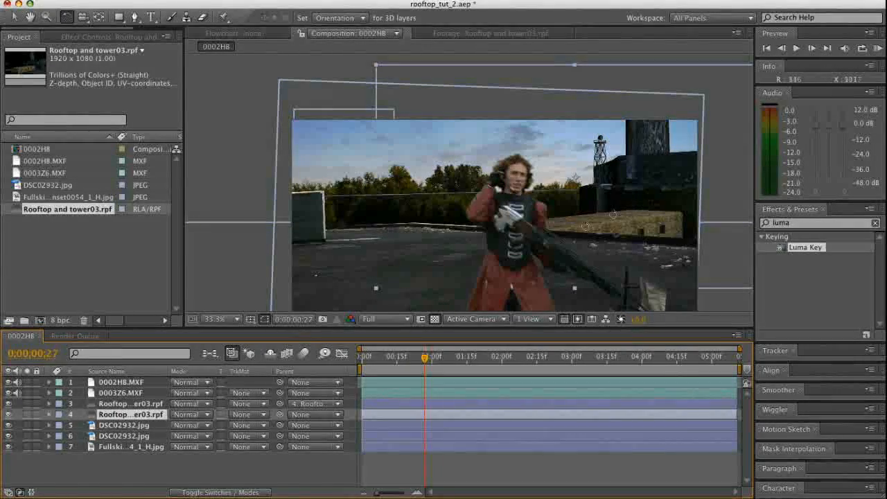
{"action": "left_click", "coordinate": [121, 404]}
{"action": "left_click", "coordinate": [122, 414]}
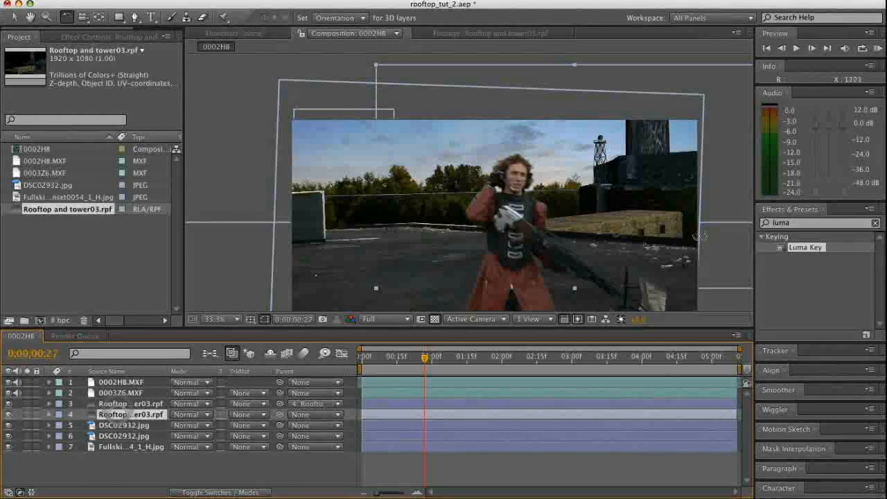
{"action": "left_click_drag", "start_coordinate": [664, 216], "coordinate": [659, 216]}
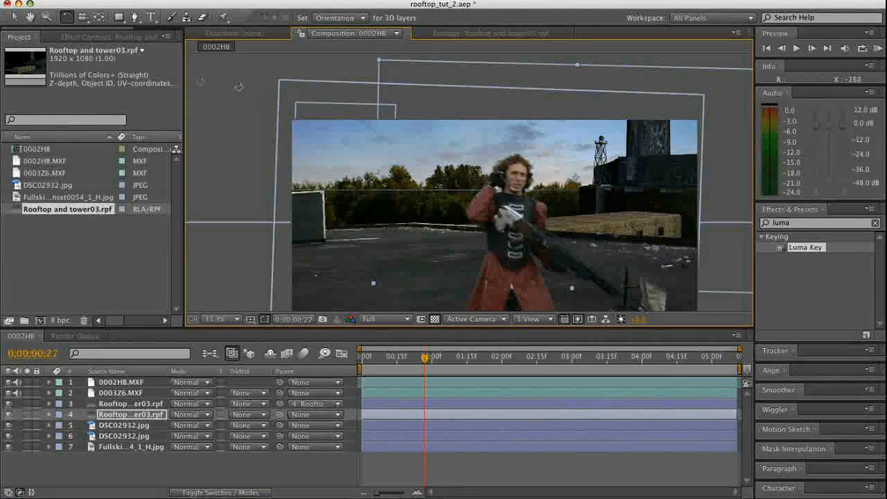
{"action": "left_click", "coordinate": [15, 17]}
{"action": "left_click_drag", "start_coordinate": [634, 212], "coordinate": [629, 222]}
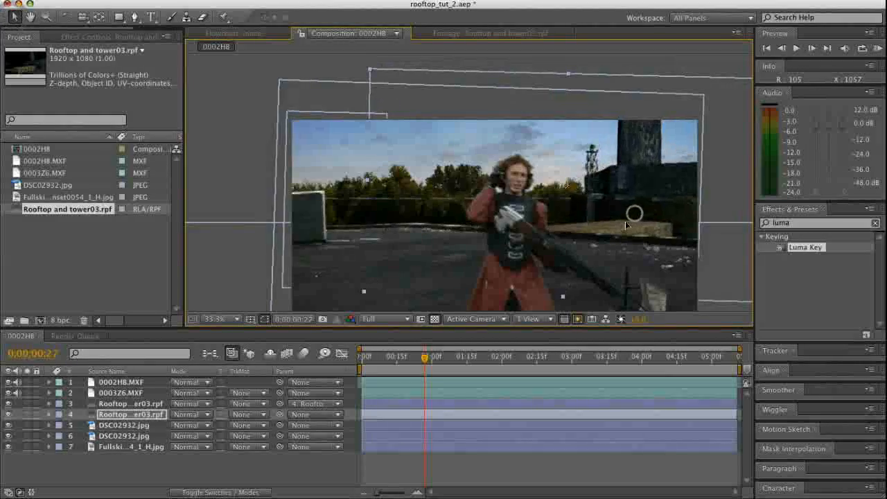
{"action": "left_click_drag", "start_coordinate": [611, 170], "coordinate": [617, 206]}
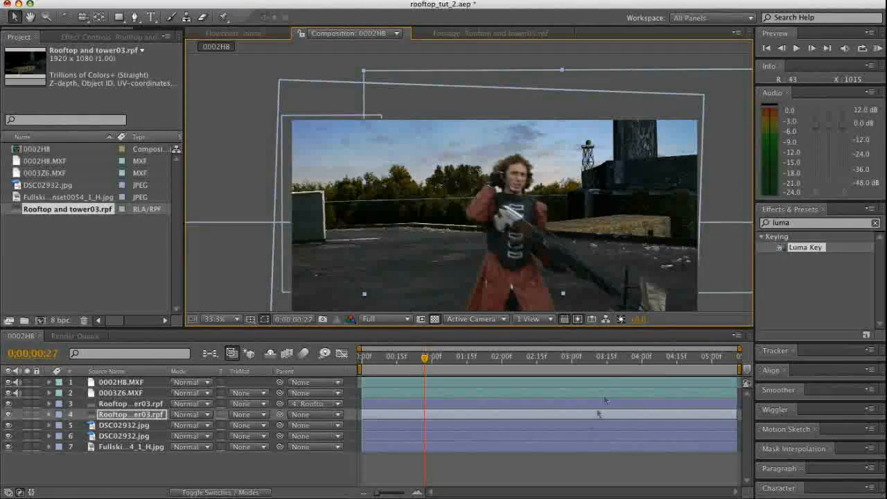
{"action": "left_click", "coordinate": [566, 469]}
At 0:00:04:23, inspect the distant roof edge up close and nudge the masked rooftop copy slightly left
{"action": "left_click_drag", "start_coordinate": [420, 361], "coordinate": [696, 372]}
{"action": "scroll", "coordinate": [388, 233], "scroll_direction": "up", "scroll_amount": 3}
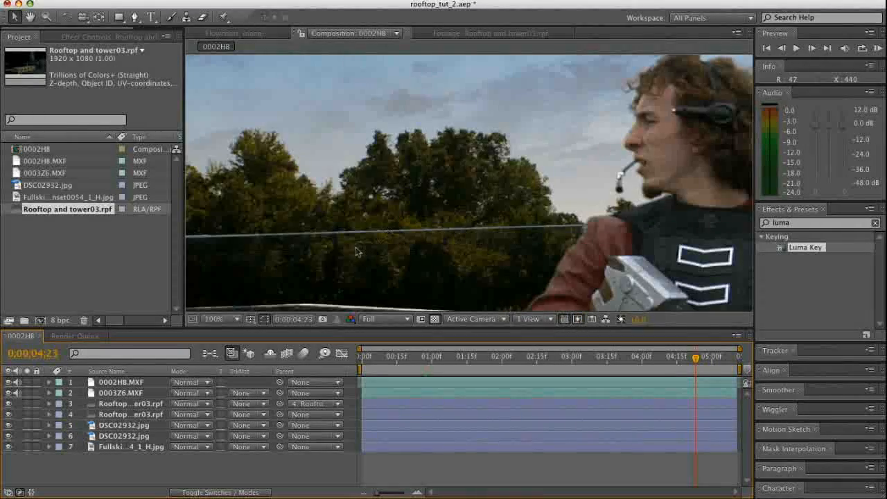
{"action": "scroll", "coordinate": [283, 233], "scroll_direction": "down", "scroll_amount": 1}
{"action": "key", "text": "z"}
{"action": "left_click", "coordinate": [276, 214]}
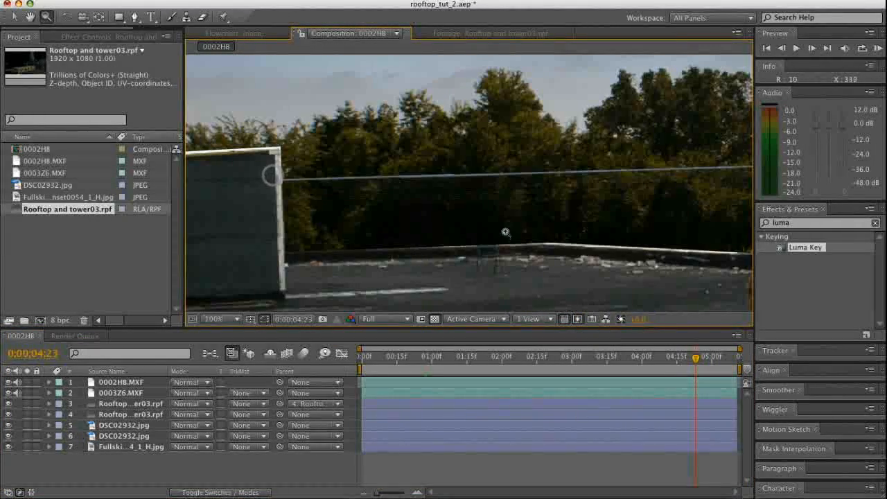
{"action": "left_click", "coordinate": [120, 426]}
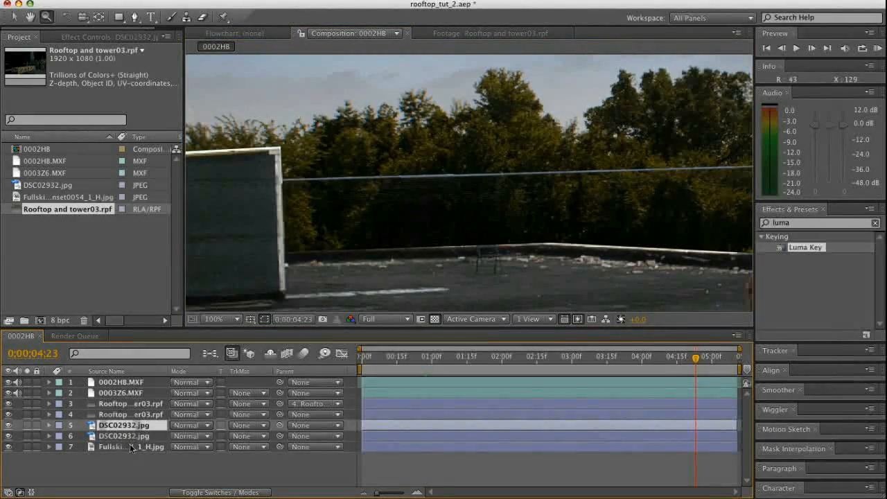
{"action": "left_click", "coordinate": [128, 404]}
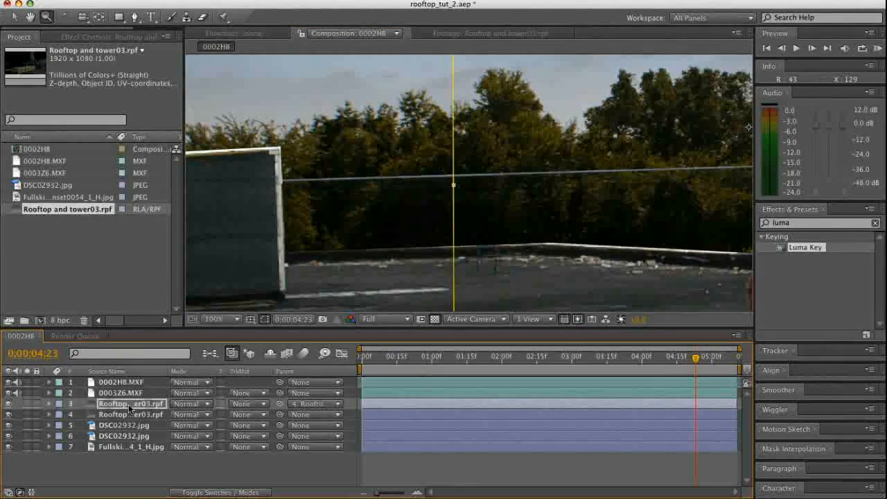
{"action": "key", "text": "Return"}
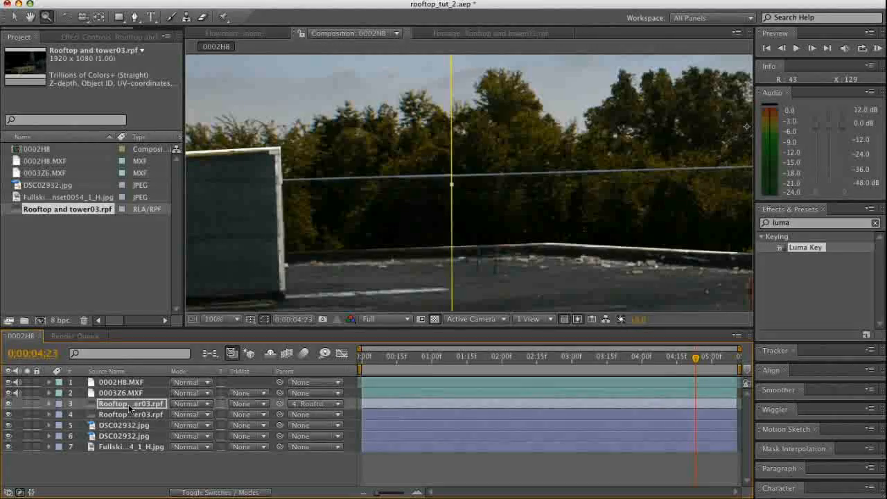
{"action": "left_click", "coordinate": [107, 476]}
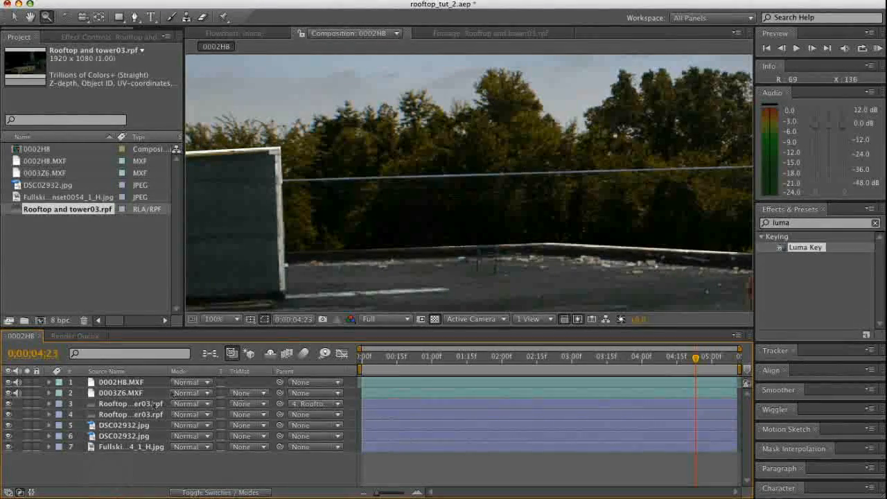
Feather the masked rooftop copy's Mask 1 by 57 pixels
{"action": "left_click", "coordinate": [121, 406]}
{"action": "key", "text": "f"}
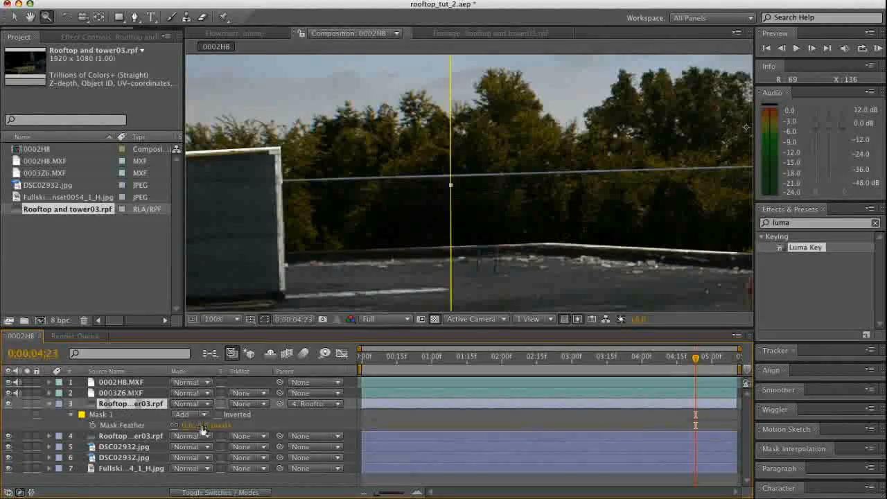
{"action": "left_click_drag", "start_coordinate": [201, 424], "coordinate": [234, 423]}
{"action": "left_click", "coordinate": [221, 485]}
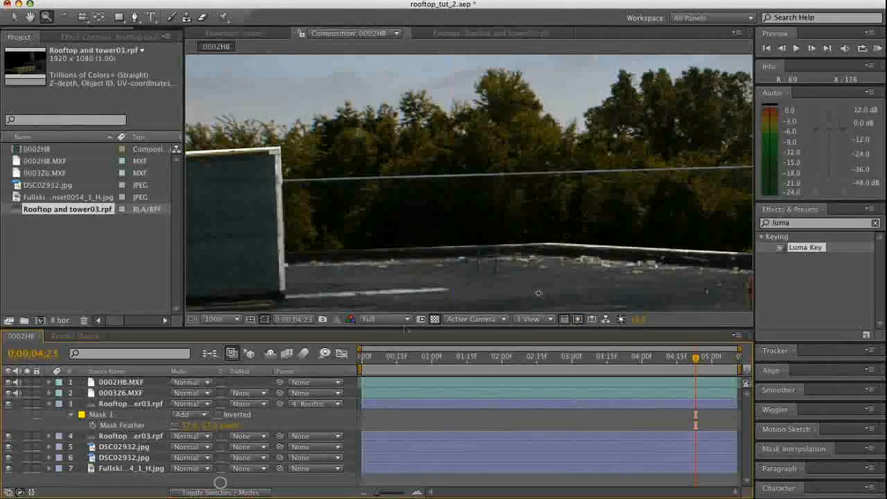
Review the whole composite by scrubbing through the shot, then return to the first frame
{"action": "key", "text": "comma"}
{"action": "key", "text": "comma"}
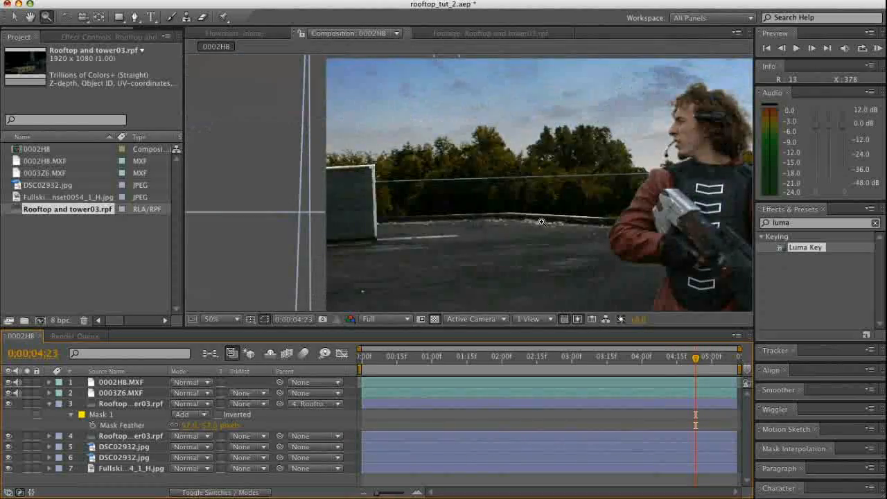
{"action": "left_click", "coordinate": [578, 196]}
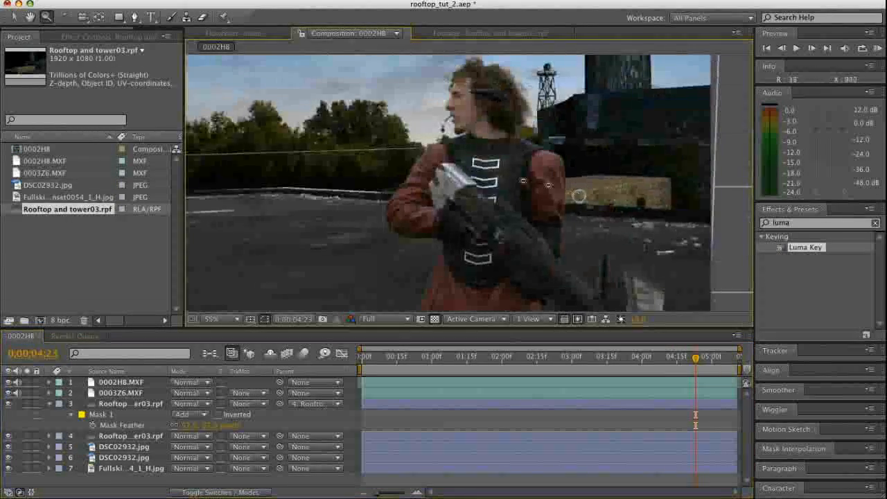
{"action": "left_click", "coordinate": [579, 194], "text": "alt"}
{"action": "key", "text": "space"}
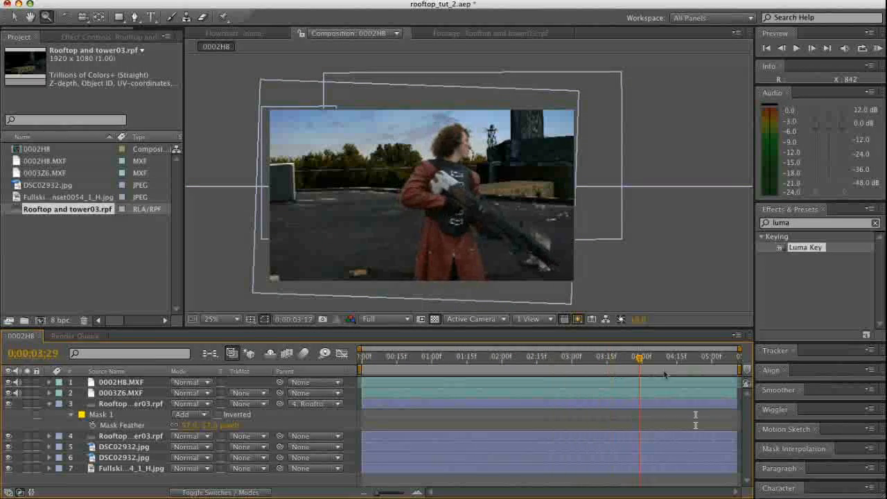
{"action": "left_click_drag", "start_coordinate": [513, 377], "coordinate": [300, 396]}
{"action": "left_click_drag", "start_coordinate": [360, 394], "coordinate": [423, 412]}
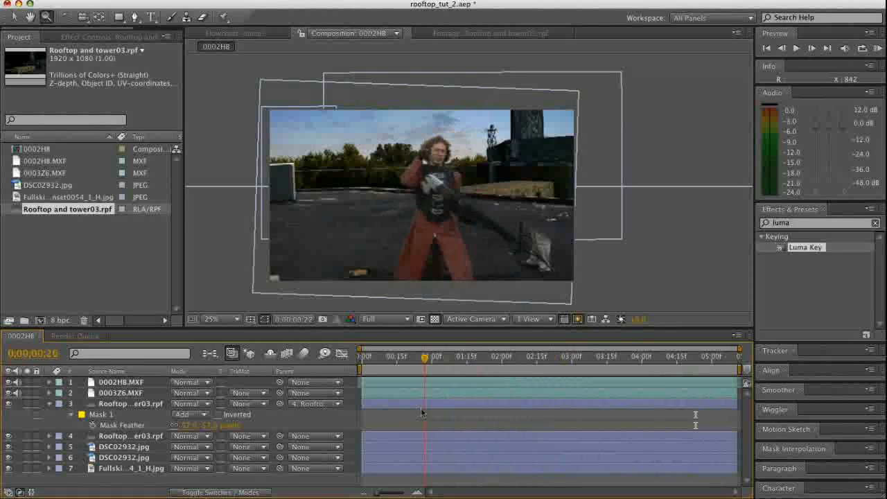
{"action": "left_click_drag", "start_coordinate": [350, 442], "coordinate": [523, 441]}
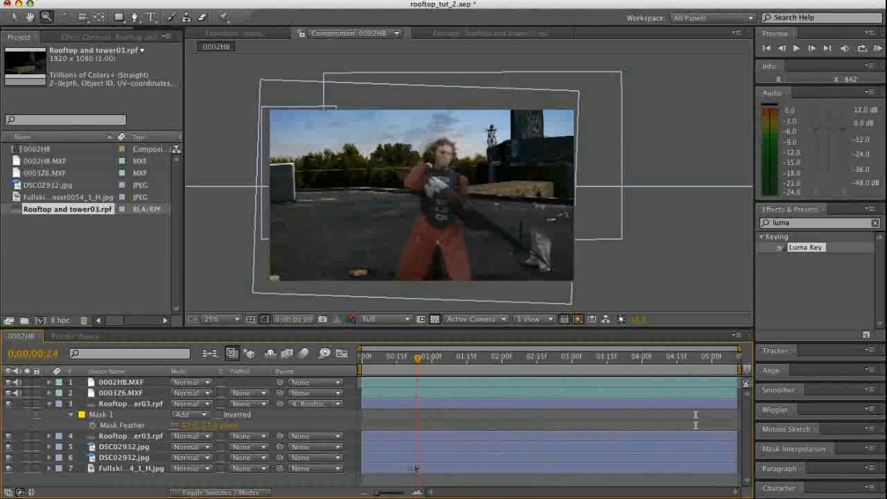
{"action": "key", "text": "Home"}
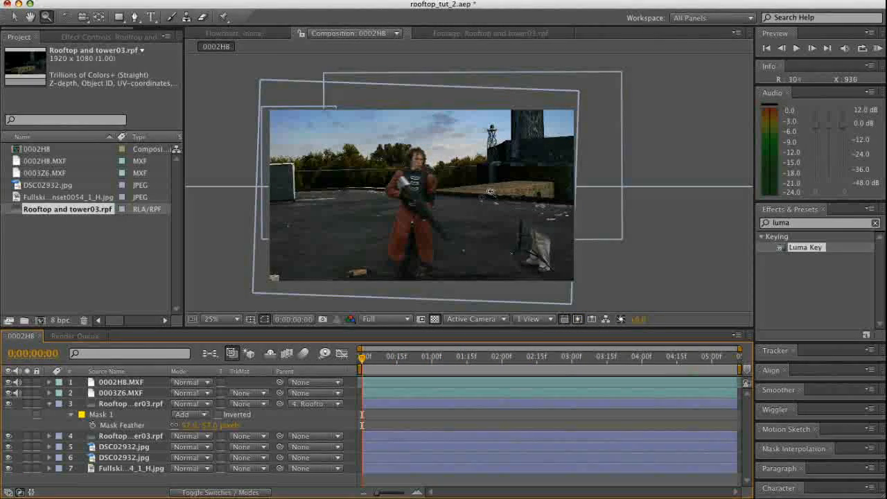
Collapse the rooftop copy's properties and parent all the layers below 0002H8.MXF to that top footage layer
{"action": "left_click", "coordinate": [13, 21]}
{"action": "left_click", "coordinate": [49, 404]}
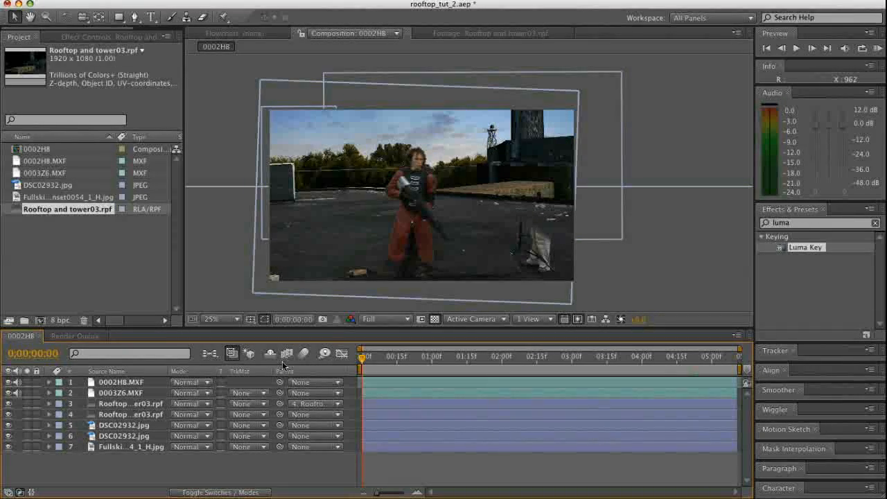
{"action": "left_click", "coordinate": [124, 405]}
{"action": "left_click", "coordinate": [128, 392]}
{"action": "left_click", "coordinate": [120, 382]}
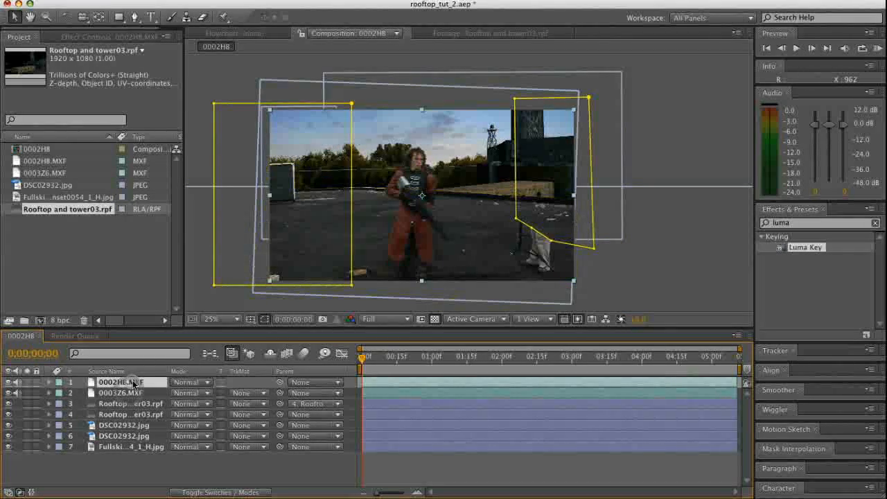
{"action": "left_click", "coordinate": [9, 383]}
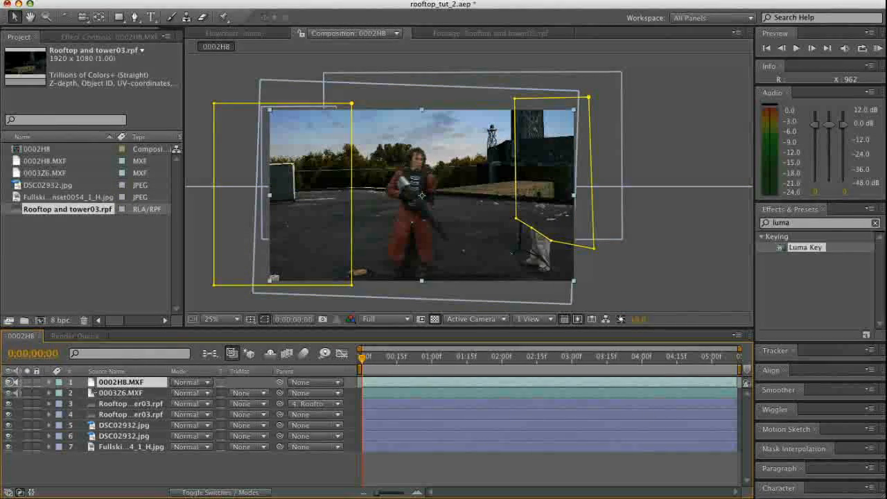
{"action": "left_click", "coordinate": [124, 393]}
{"action": "left_click", "coordinate": [131, 446], "text": "shift"}
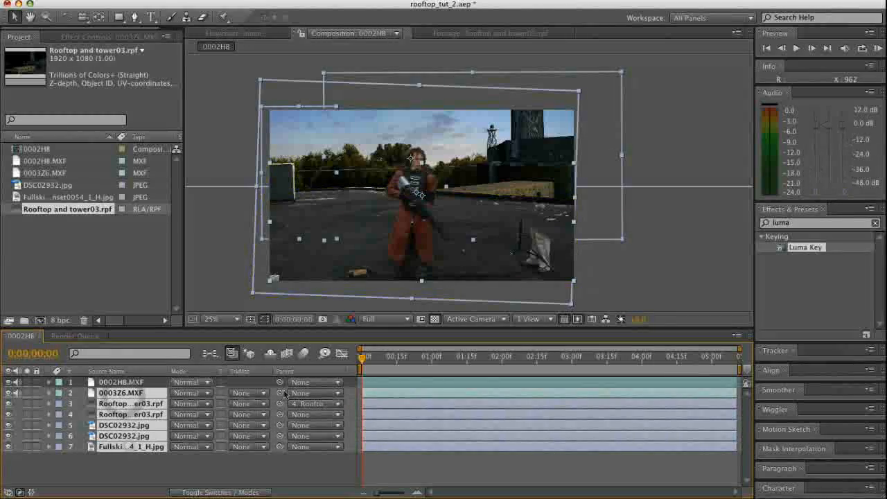
{"action": "left_click_drag", "start_coordinate": [280, 393], "coordinate": [143, 383]}
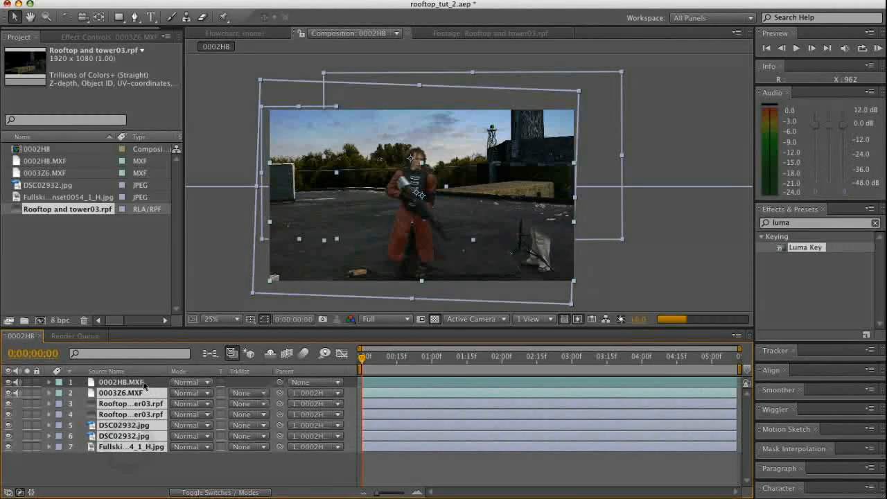
{"action": "left_click", "coordinate": [214, 472]}
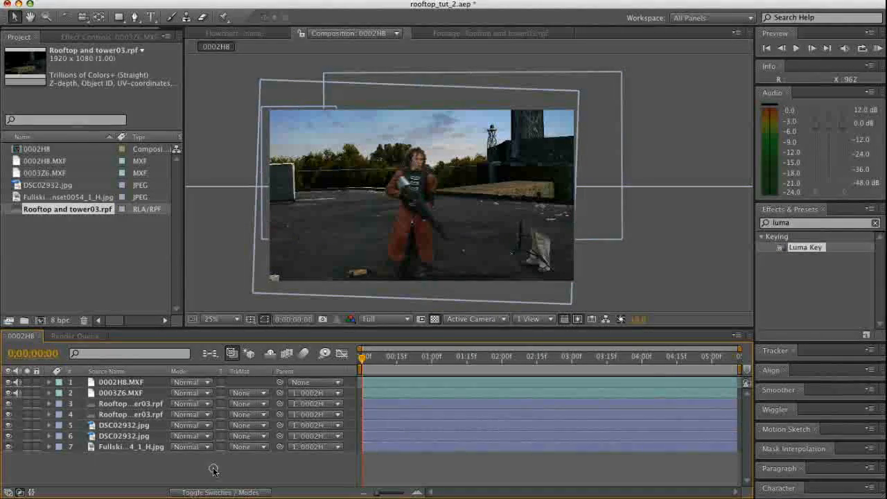
At 0:00:01:25, rotate the parent footage layer 0002H8.MXF to 6°, tilting the whole composite clockwise
{"action": "left_click", "coordinate": [142, 382]}
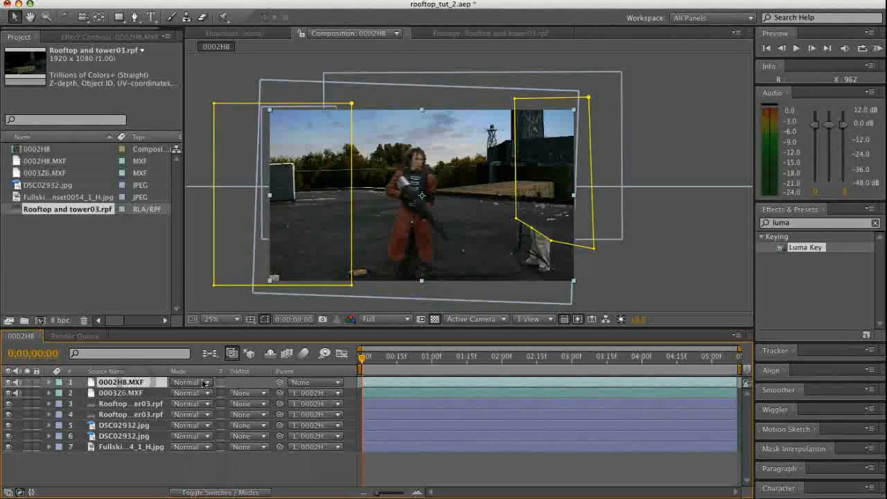
{"action": "left_click_drag", "start_coordinate": [420, 360], "coordinate": [490, 358]}
{"action": "left_click", "coordinate": [171, 469]}
{"action": "left_click", "coordinate": [111, 385]}
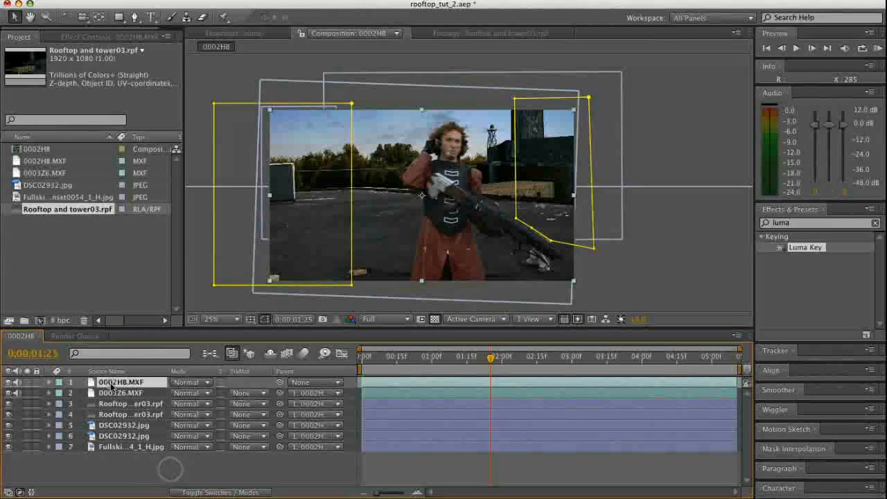
{"action": "key", "text": "r"}
{"action": "left_click_drag", "start_coordinate": [194, 396], "coordinate": [199, 393]}
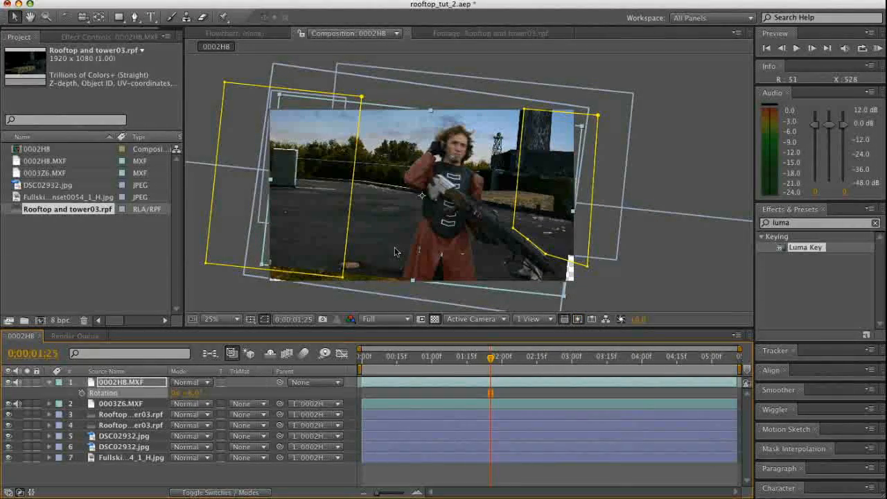
Scale 0002H8.MXF to 115% and shift it slightly right and down so the tilted composite fills the frame
{"action": "left_click", "coordinate": [114, 387]}
{"action": "key", "text": "s"}
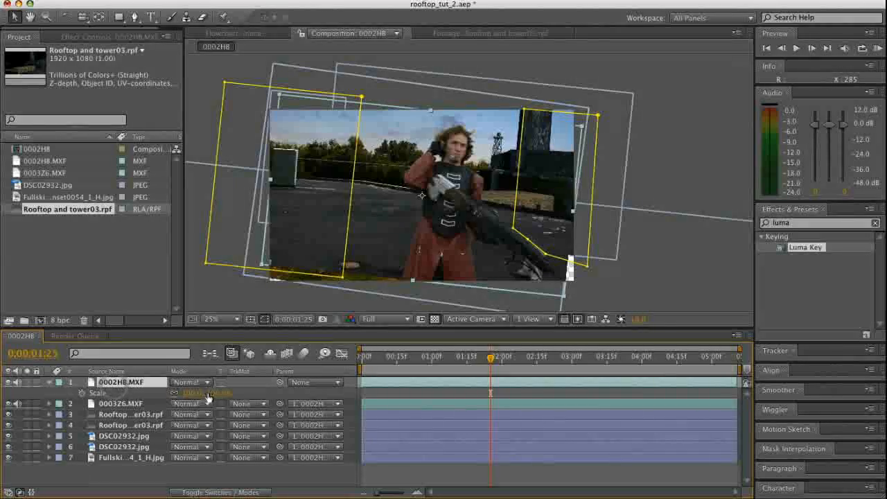
{"action": "left_click_drag", "start_coordinate": [208, 393], "coordinate": [236, 392]}
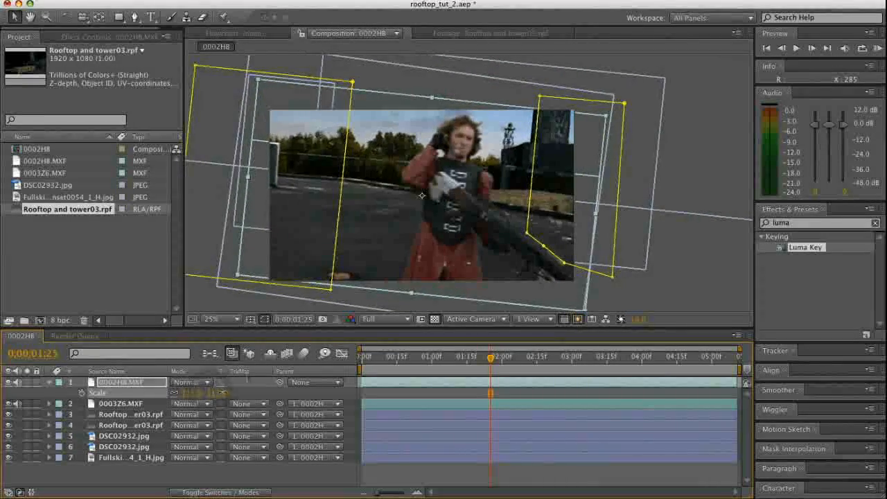
{"action": "left_click_drag", "start_coordinate": [463, 228], "coordinate": [473, 244]}
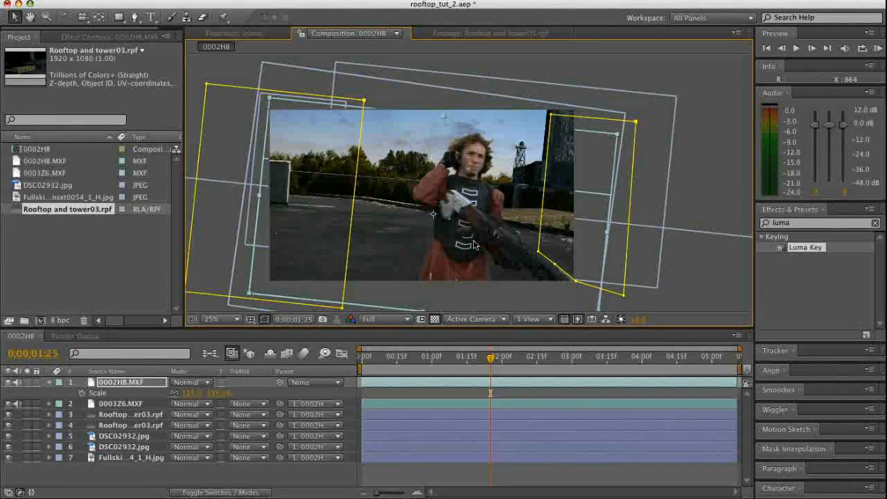
{"action": "left_click", "coordinate": [347, 474]}
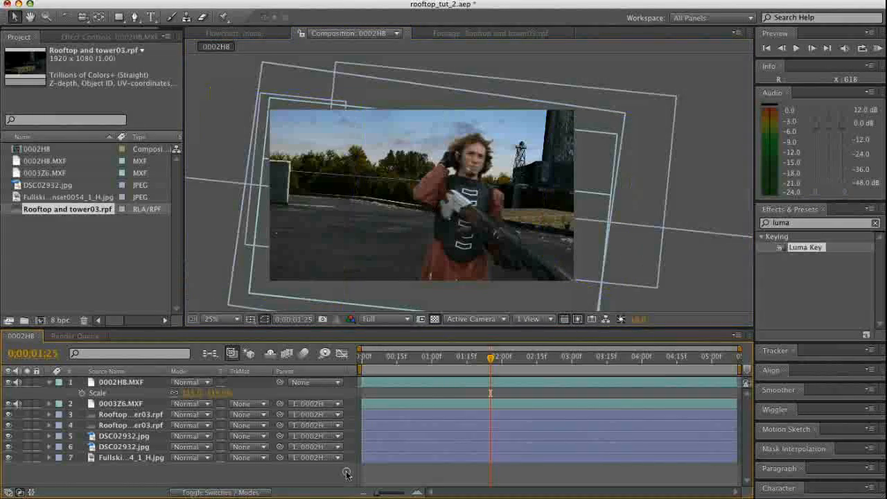
At 0:00:04:17, reshape the lower-left corner of 0002H8.MXF's right-hand mask around the gun barrel, then check other frames
{"action": "left_click_drag", "start_coordinate": [490, 356], "coordinate": [681, 397]}
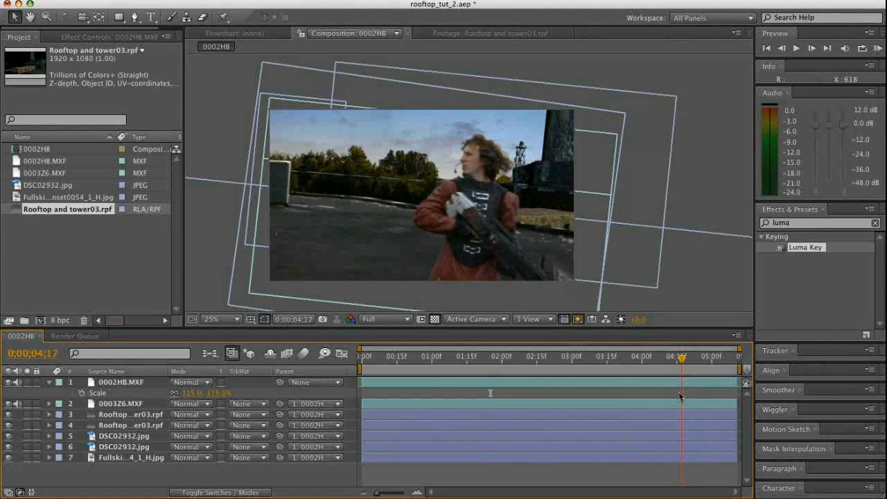
{"action": "left_click", "coordinate": [125, 383]}
{"action": "left_click", "coordinate": [564, 276]}
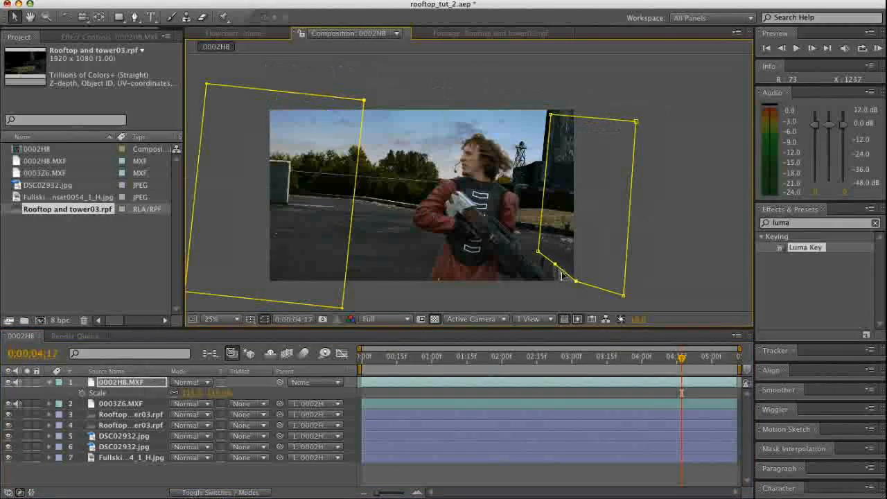
{"action": "left_click_drag", "start_coordinate": [561, 276], "coordinate": [539, 266]}
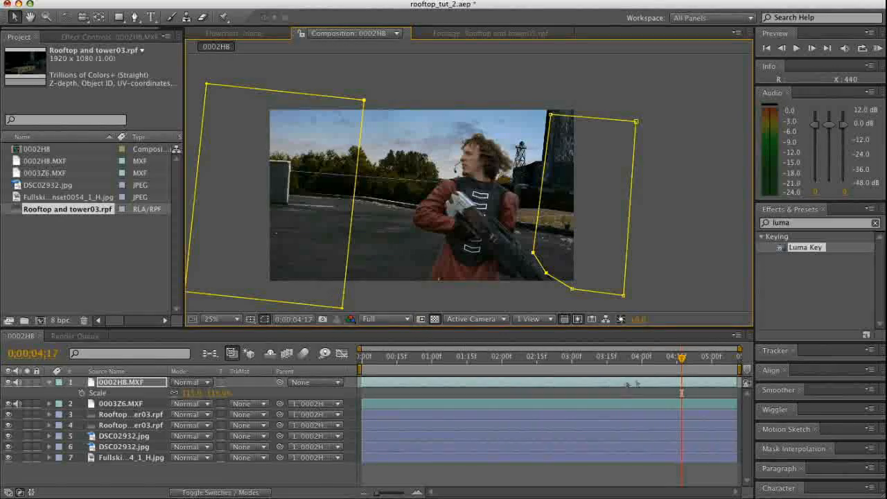
{"action": "left_click", "coordinate": [530, 289]}
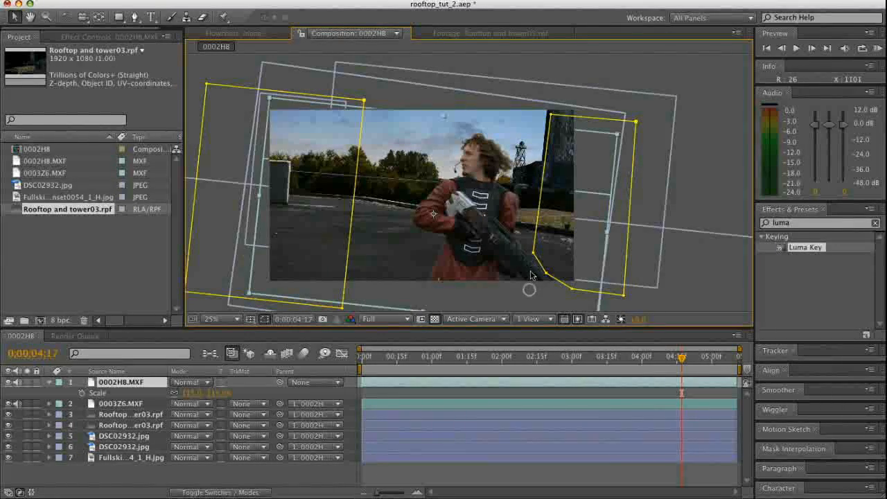
{"action": "left_click_drag", "start_coordinate": [661, 358], "coordinate": [756, 369]}
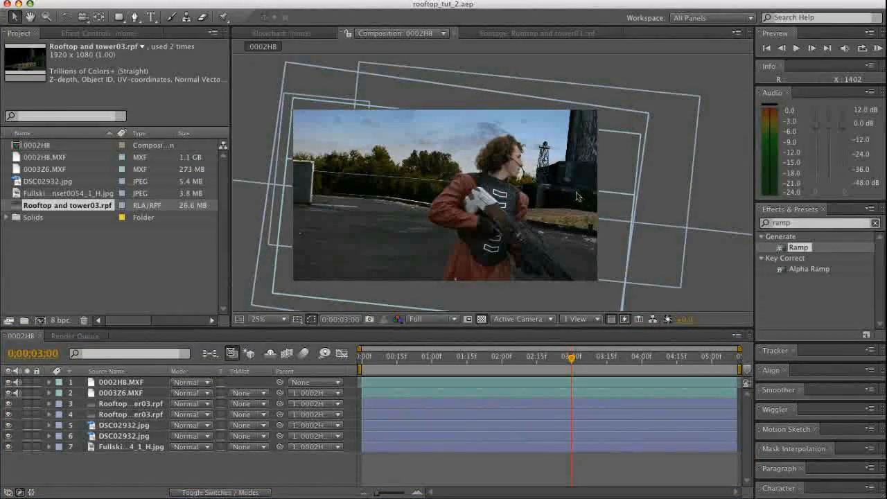
Pre-compose all seven layers into a new composition named "Rooftop precomp", moving all attributes into it
{"action": "left_click", "coordinate": [121, 382]}
{"action": "left_click", "coordinate": [121, 447], "text": "shift"}
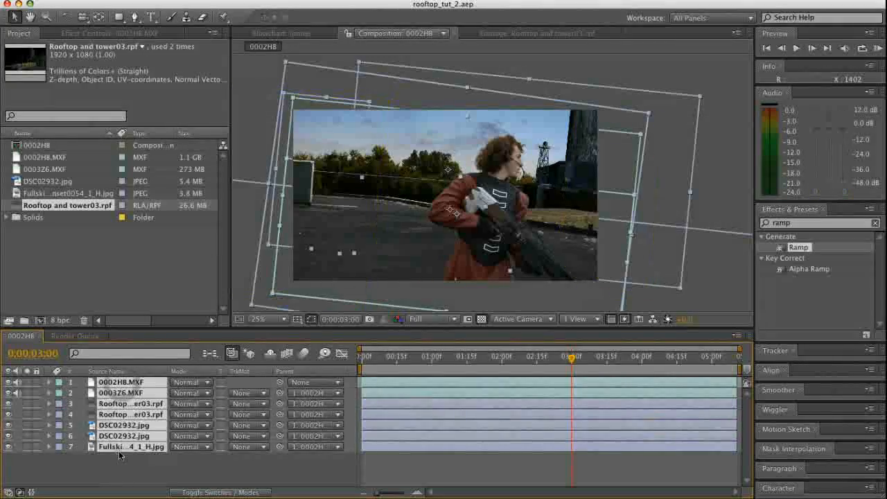
{"action": "key", "text": "ctrl+shift+c"}
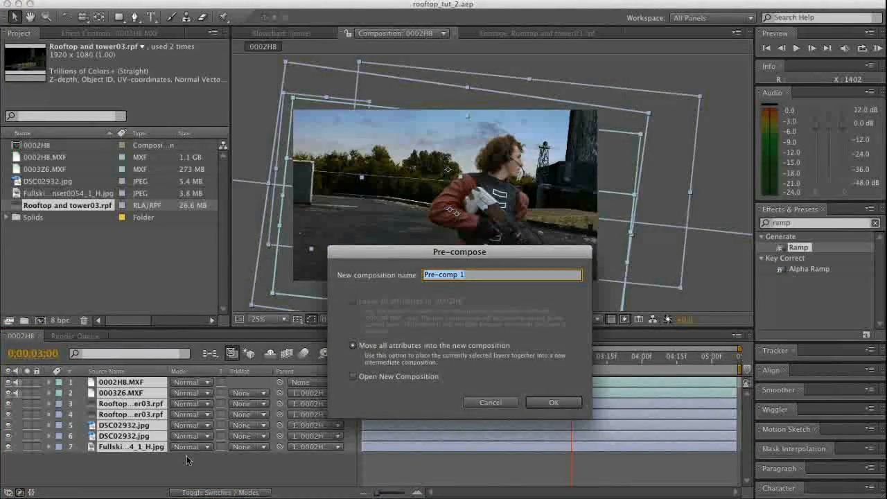
{"action": "type", "text": "Roof"}
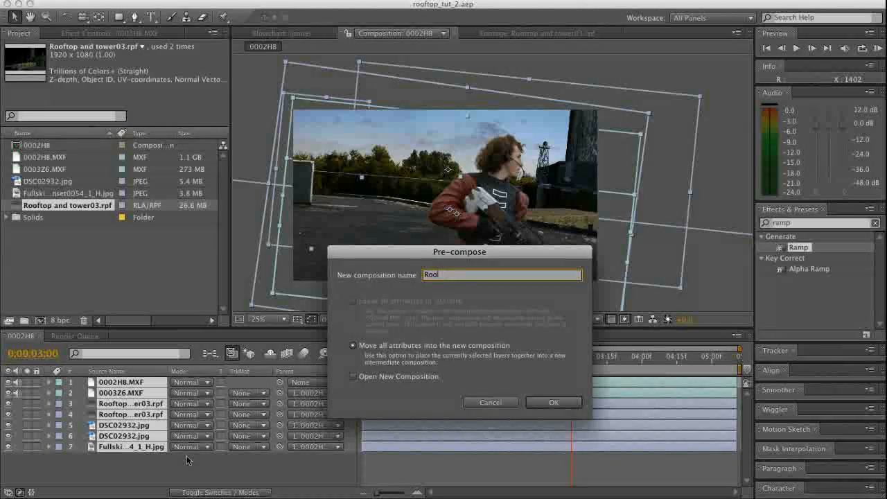
{"action": "type", "text": "top precomp"}
{"action": "key", "text": "Return"}
{"action": "left_click", "coordinate": [168, 440]}
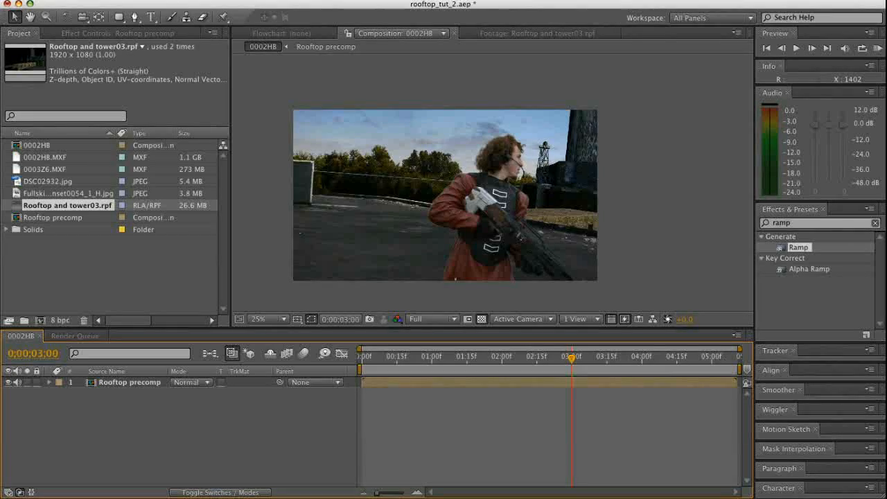
Add an adjustment layer above the precomp and apply Curves, pulling the RGB curve down to darken the image almost to black
{"action": "right_click", "coordinate": [132, 419]}
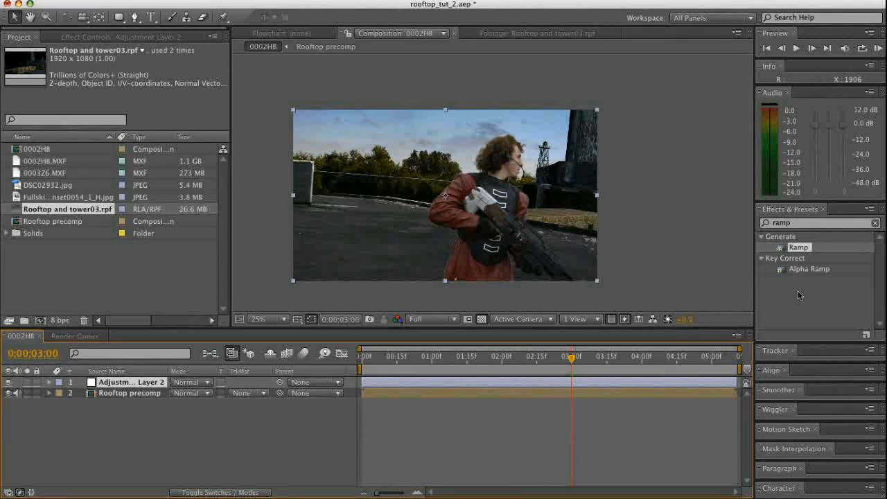
{"action": "double_click", "coordinate": [806, 225]}
{"action": "type", "text": "curves"}
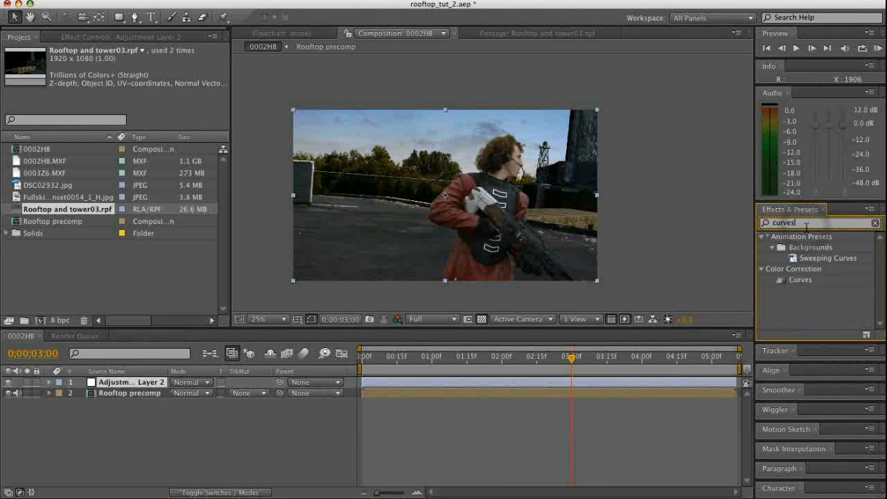
{"action": "double_click", "coordinate": [800, 279]}
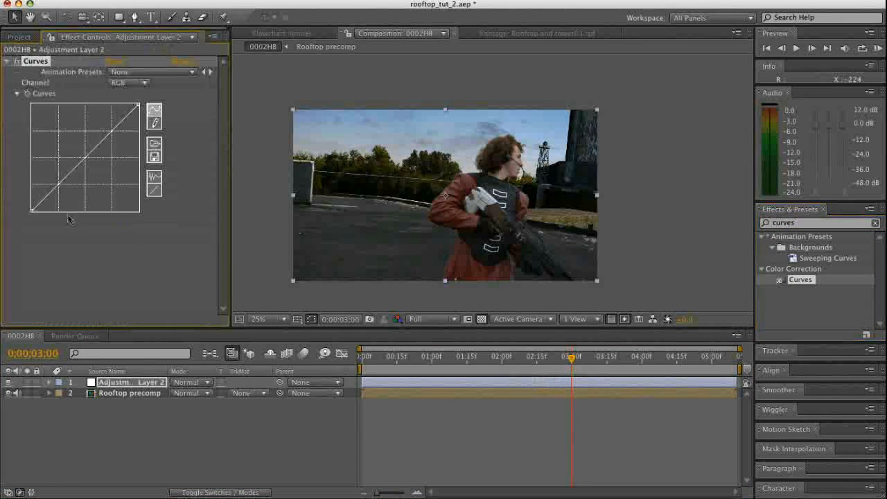
{"action": "left_click_drag", "start_coordinate": [83, 160], "coordinate": [108, 209]}
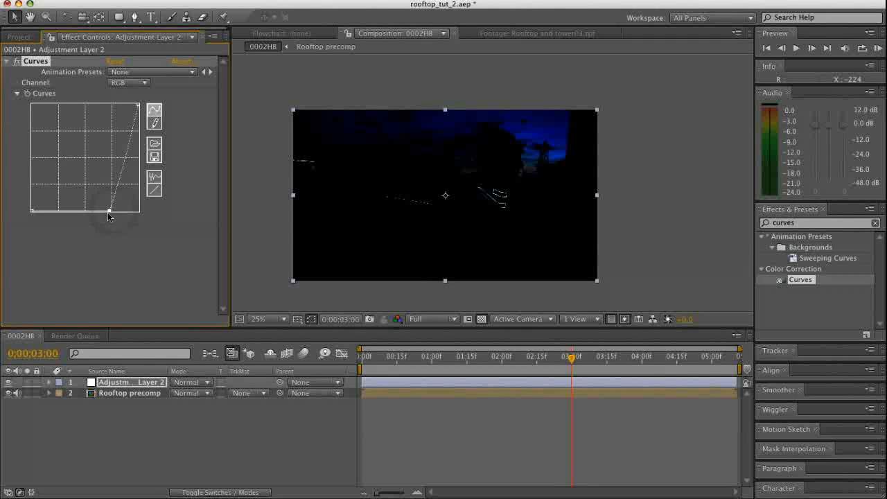
Give the adjustment layer a full-frame elliptical mask, invert it and feather it by 650 pixels to form a vignette
{"action": "left_click", "coordinate": [119, 18]}
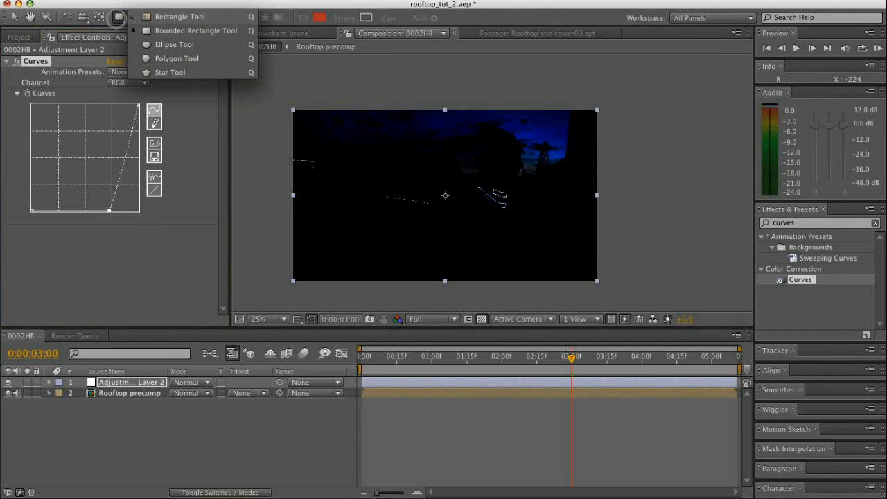
{"action": "left_click", "coordinate": [212, 43]}
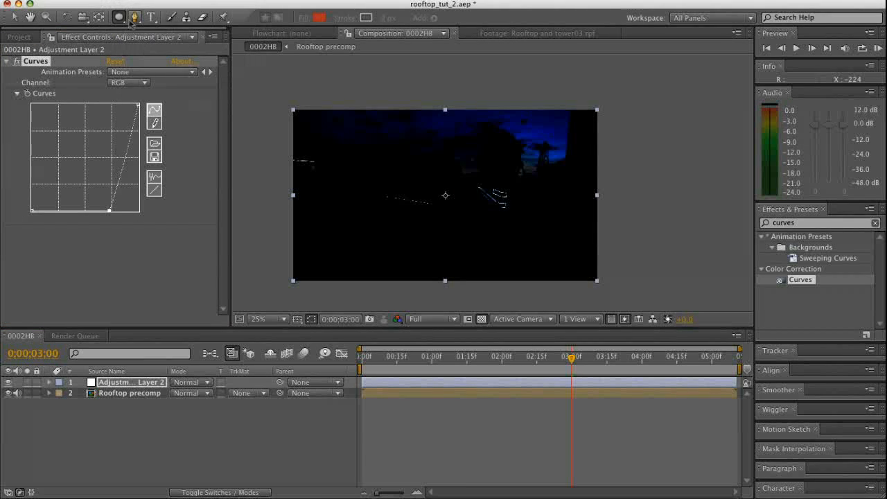
{"action": "double_click", "coordinate": [117, 18]}
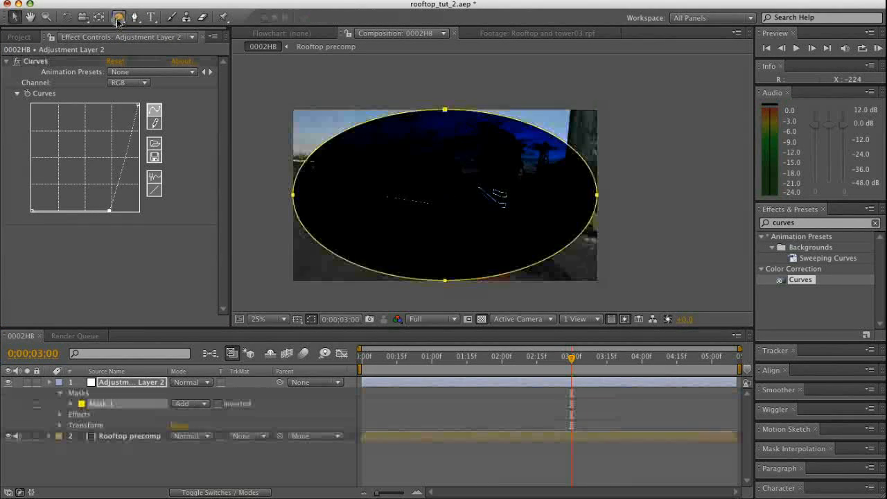
{"action": "left_click", "coordinate": [217, 403]}
{"action": "key", "text": "f"}
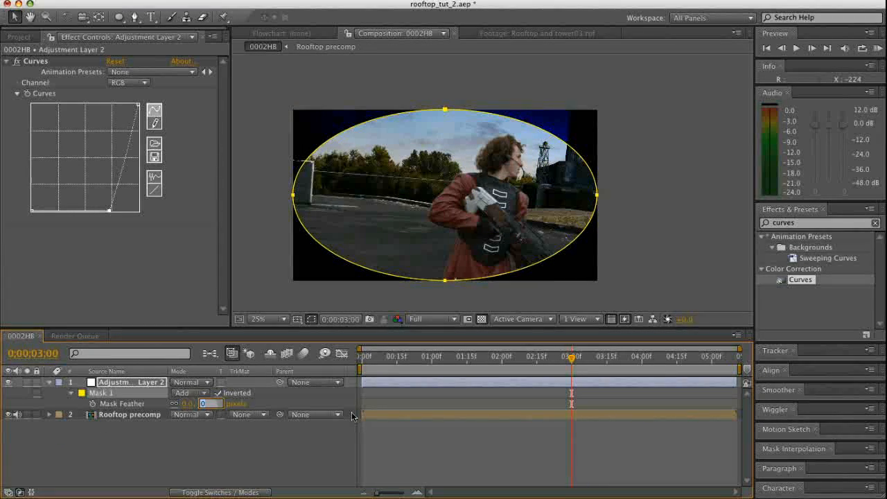
{"action": "key", "text": "Return"}
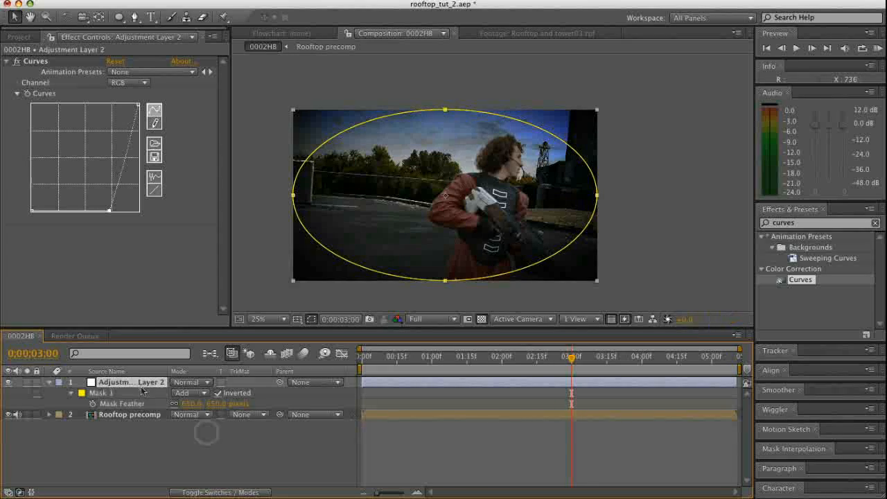
Add another adjustment layer on top and apply Curves with a gentle S-shaped RGB curve for contrast
{"action": "right_click", "coordinate": [156, 435]}
{"action": "mouse_move", "coordinate": [180, 440]}
{"action": "left_click", "coordinate": [353, 498]}
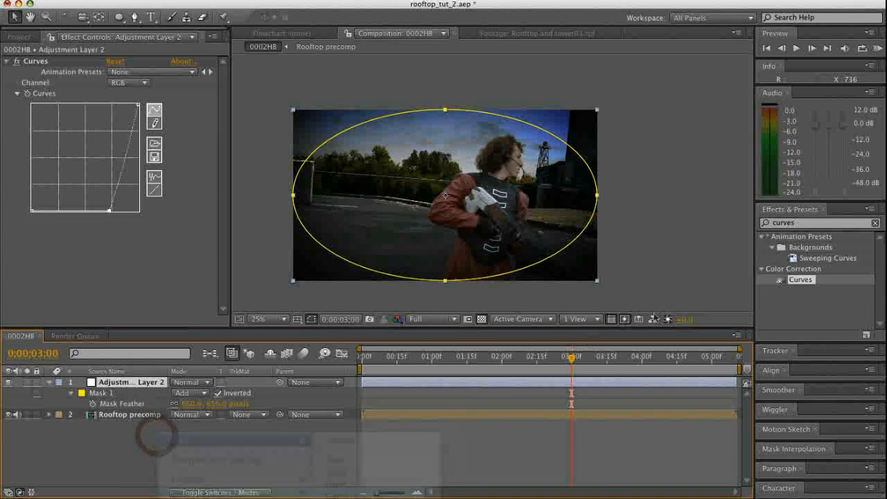
{"action": "left_click_drag", "start_coordinate": [799, 281], "coordinate": [131, 382]}
{"action": "mouse_move", "coordinate": [112, 133]}
{"action": "left_mouse_down"}
{"action": "mouse_move", "coordinate": [114, 142]}
{"action": "mouse_move", "coordinate": [111, 124]}
{"action": "left_mouse_up"}
{"action": "left_click_drag", "start_coordinate": [57, 183], "coordinate": [57, 189]}
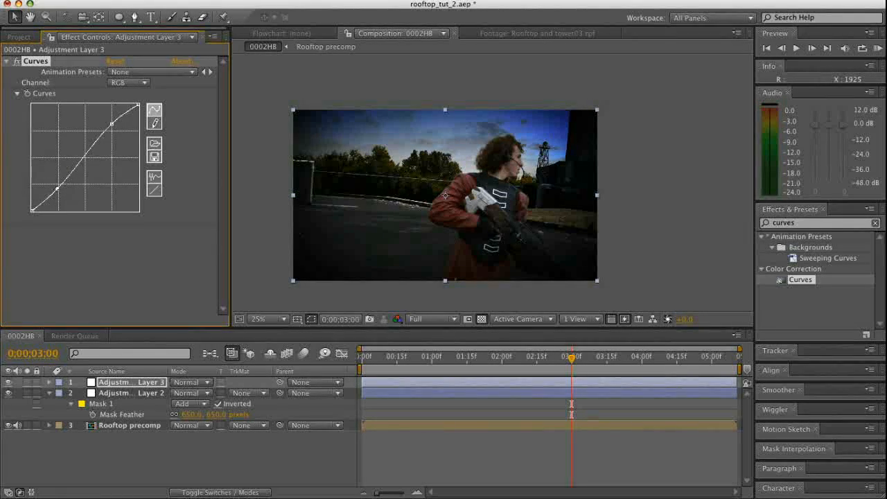
Apply the Tint effect to the top adjustment layer
{"action": "left_click", "coordinate": [796, 223]}
{"action": "type", "text": "tint"}
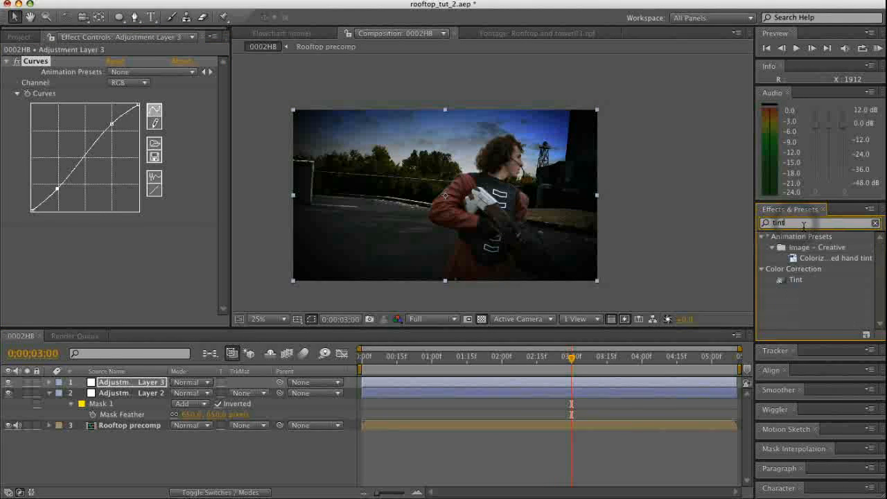
{"action": "left_click_drag", "start_coordinate": [795, 279], "coordinate": [443, 194]}
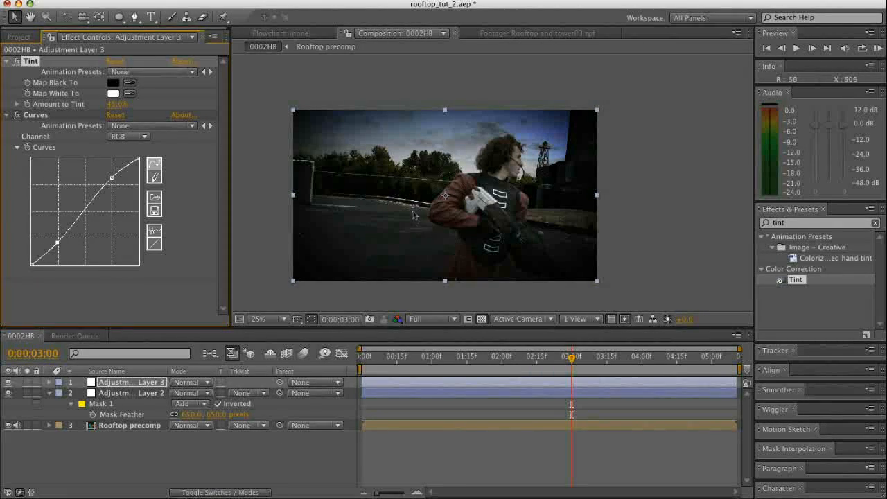
Add a new adjustment layer on top and apply Fast Blur with blurriness 12 and Repeat Edge Pixels enabled
{"action": "right_click", "coordinate": [130, 444]}
{"action": "mouse_move", "coordinate": [149, 451]}
{"action": "left_click", "coordinate": [329, 498]}
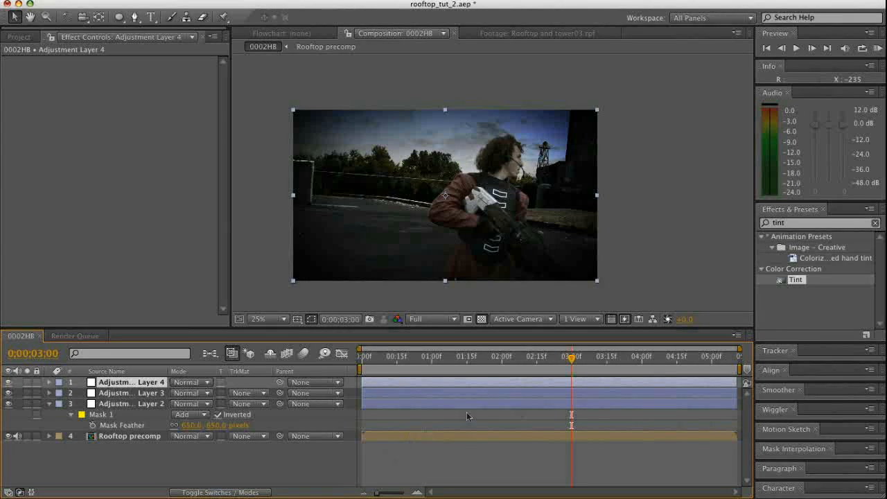
{"action": "left_click", "coordinate": [785, 224]}
{"action": "type", "text": "fast"}
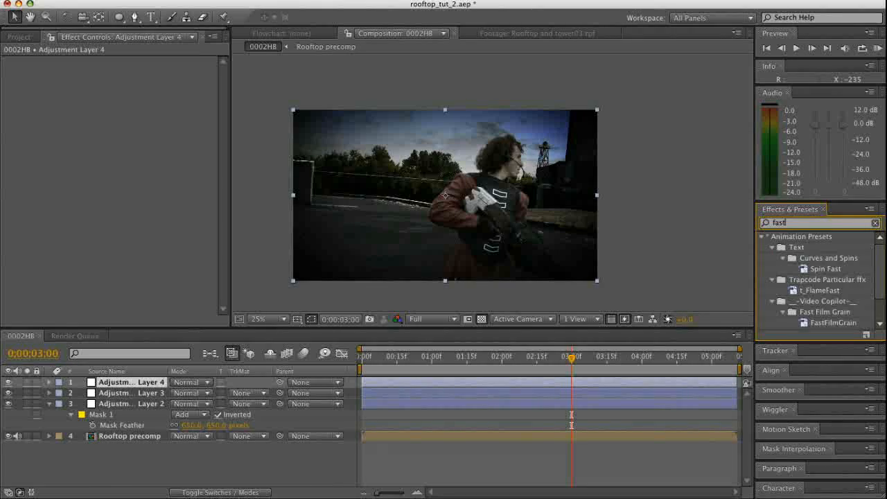
{"action": "scroll", "coordinate": [812, 294], "scroll_direction": "down", "scroll_amount": 3}
{"action": "left_click_drag", "start_coordinate": [804, 324], "coordinate": [120, 278]}
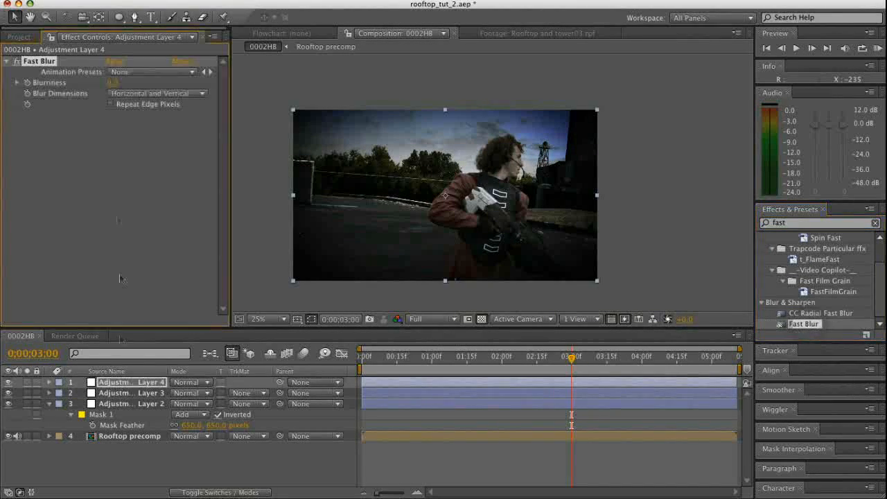
{"action": "left_click", "coordinate": [110, 87]}
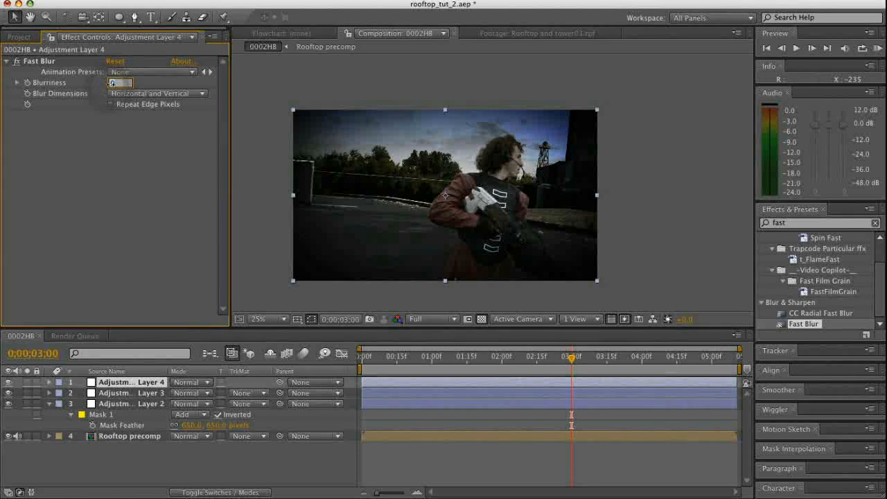
{"action": "key", "text": "Return"}
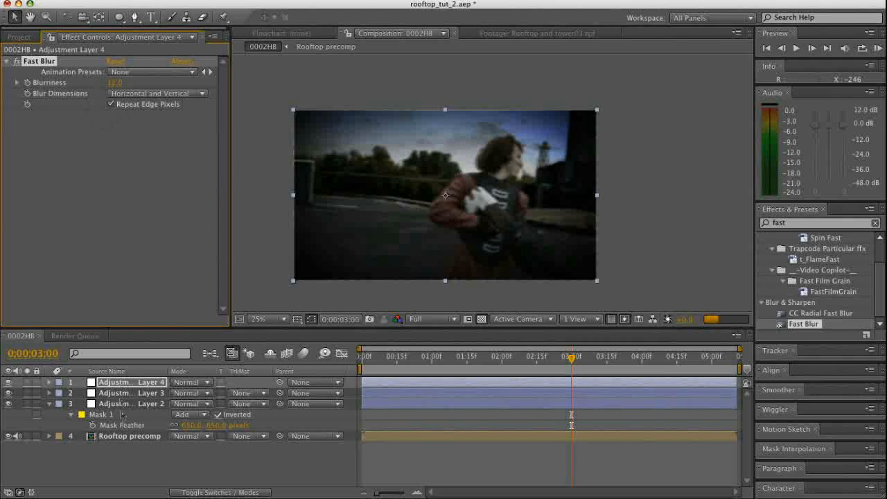
Give the blur adjustment layer a full-frame elliptical mask, invert it and feather it by 700 pixels
{"action": "left_click", "coordinate": [127, 456]}
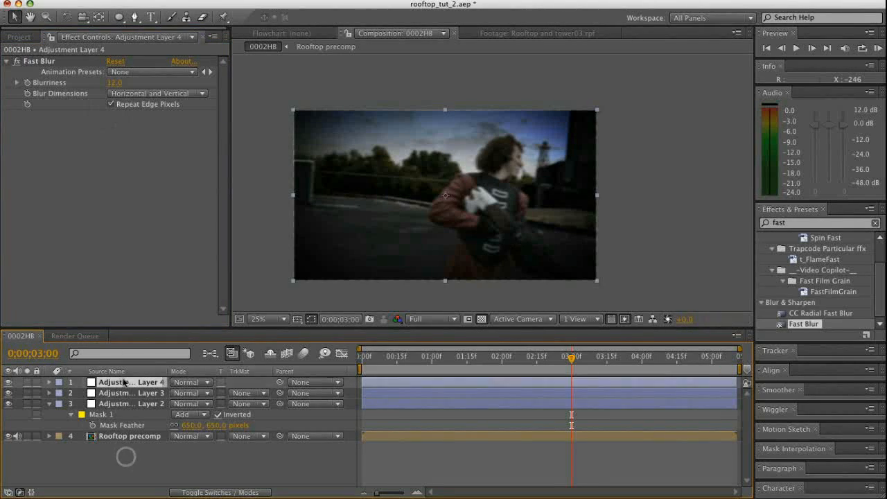
{"action": "double_click", "coordinate": [119, 17]}
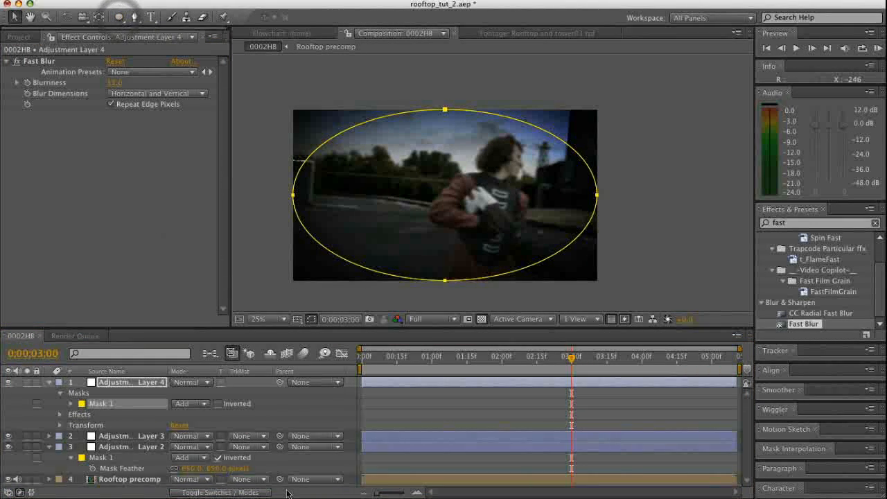
{"action": "key", "text": "f"}
{"action": "key", "text": "f"}
{"action": "key", "text": "f"}
{"action": "left_click", "coordinate": [218, 393]}
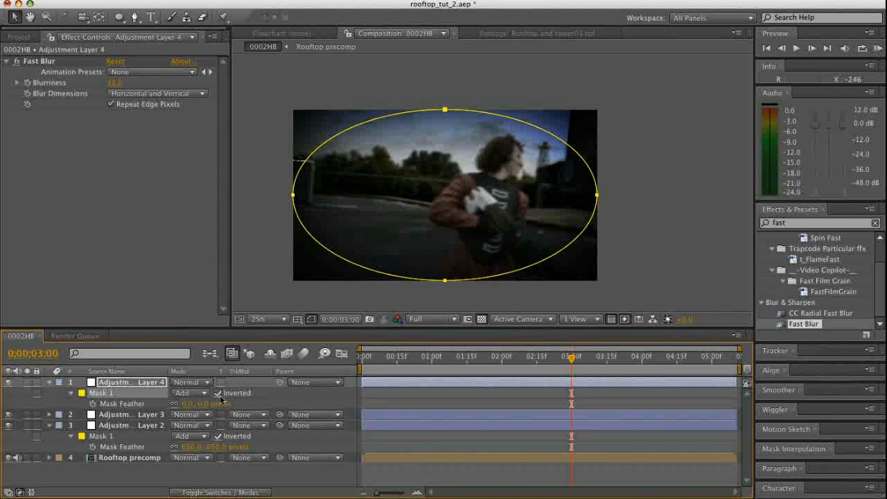
{"action": "left_click", "coordinate": [203, 403]}
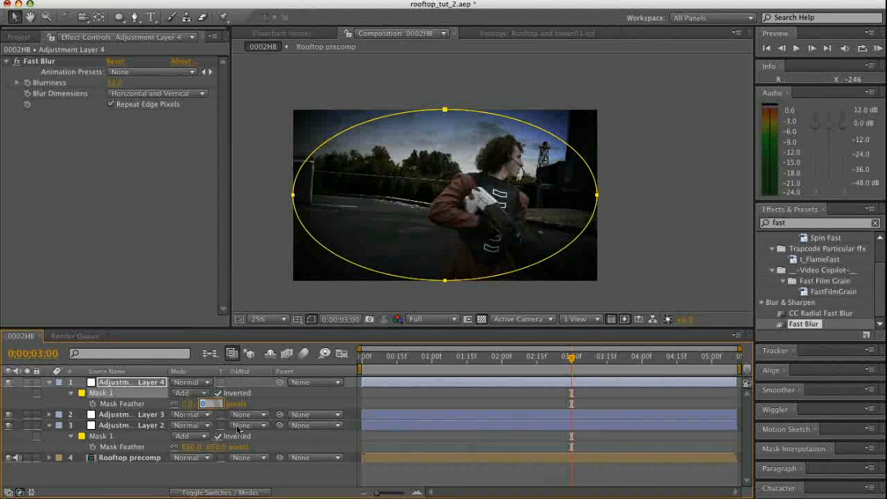
{"action": "key", "text": "Return"}
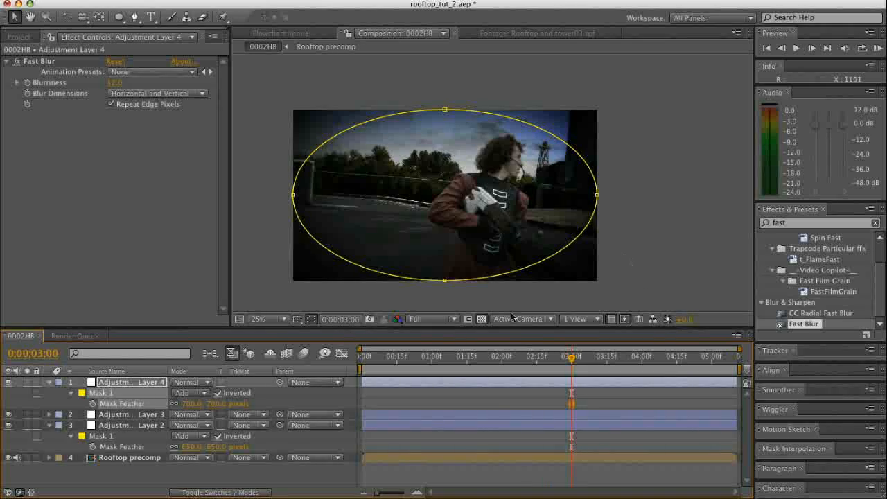
{"action": "left_click", "coordinate": [483, 470]}
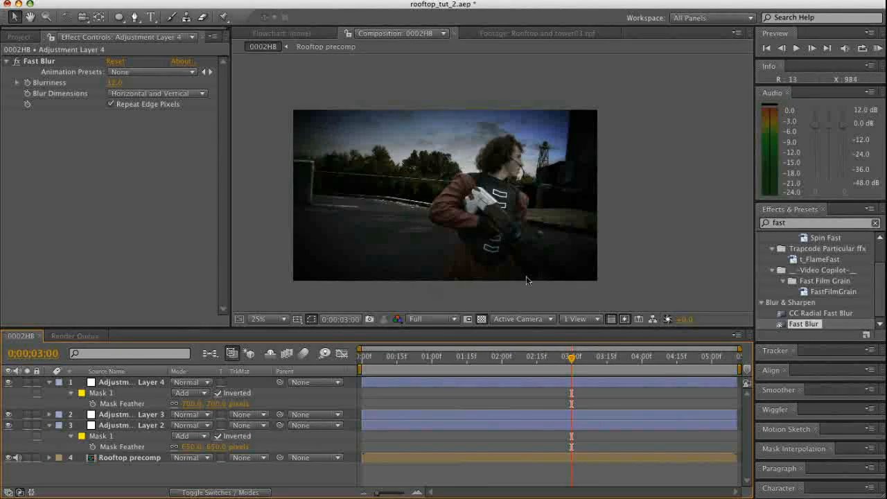
Add another adjustment layer on top and draw a large elliptical mask centred toward the sky and tower, extending beyond the frame
{"action": "key", "text": "u"}
{"action": "right_click", "coordinate": [108, 447]}
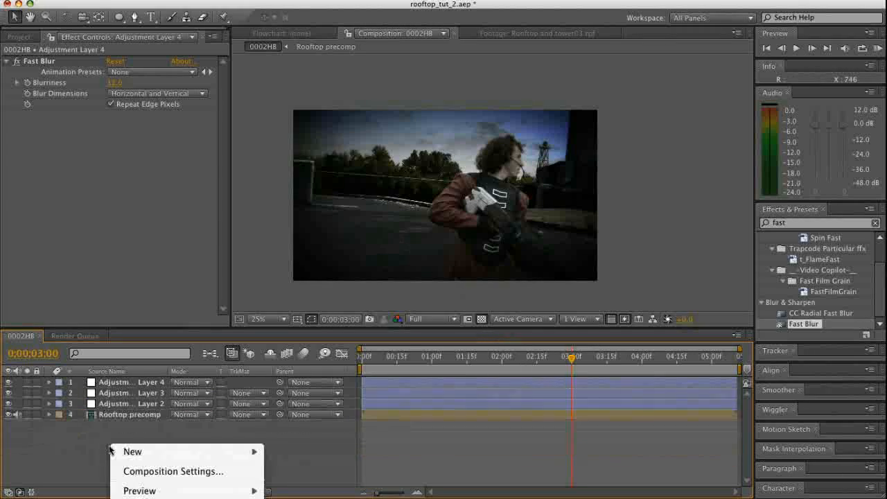
{"action": "mouse_move", "coordinate": [200, 453]}
{"action": "left_click", "coordinate": [310, 498]}
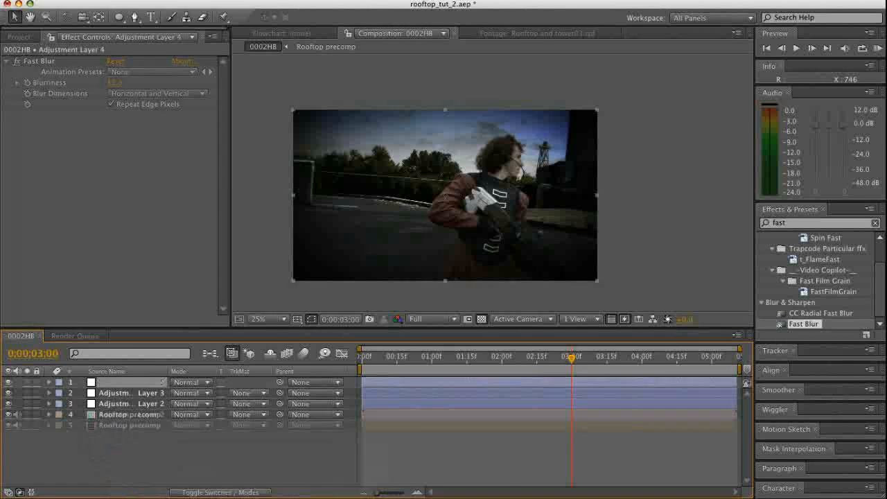
{"action": "left_click", "coordinate": [122, 16]}
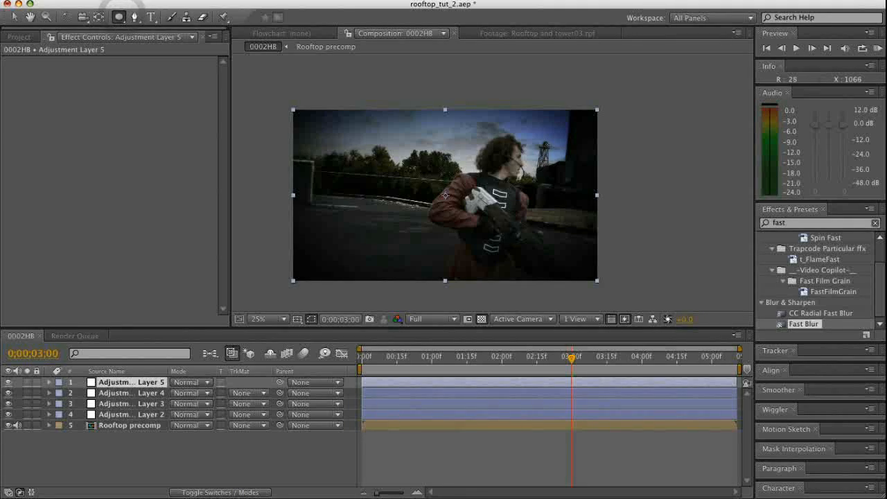
{"action": "left_click_drag", "start_coordinate": [545, 143], "coordinate": [539, 150]}
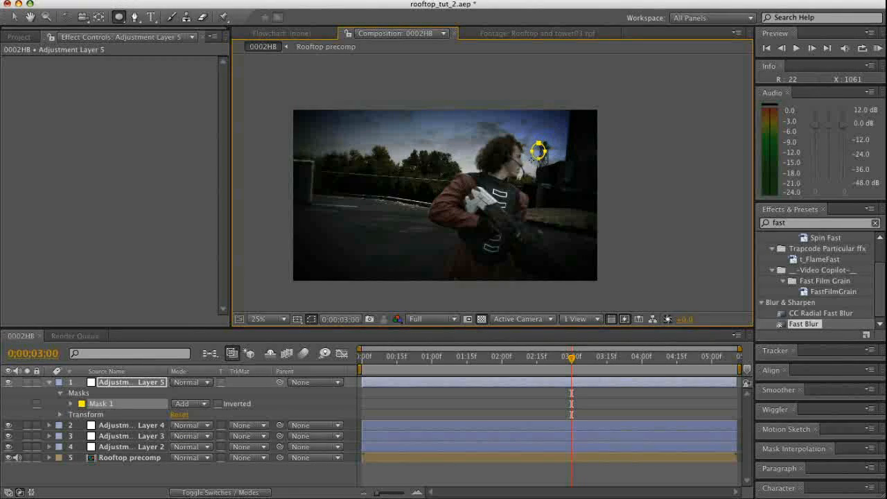
{"action": "left_click_drag", "start_coordinate": [529, 160], "coordinate": [317, 261]}
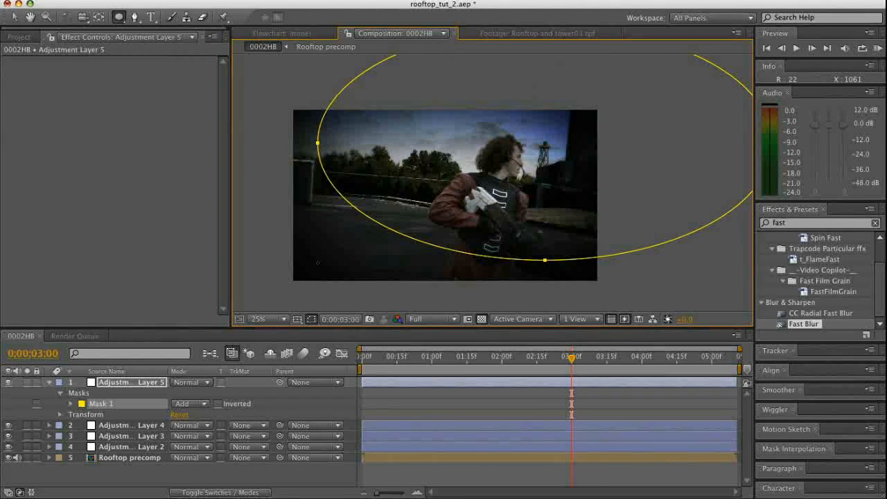
{"action": "key", "text": "v"}
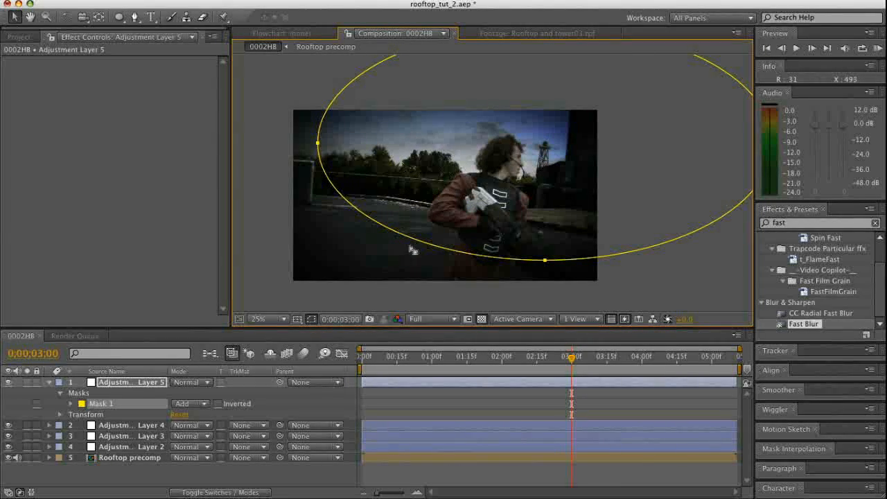
{"action": "left_click_drag", "start_coordinate": [411, 244], "coordinate": [376, 250]}
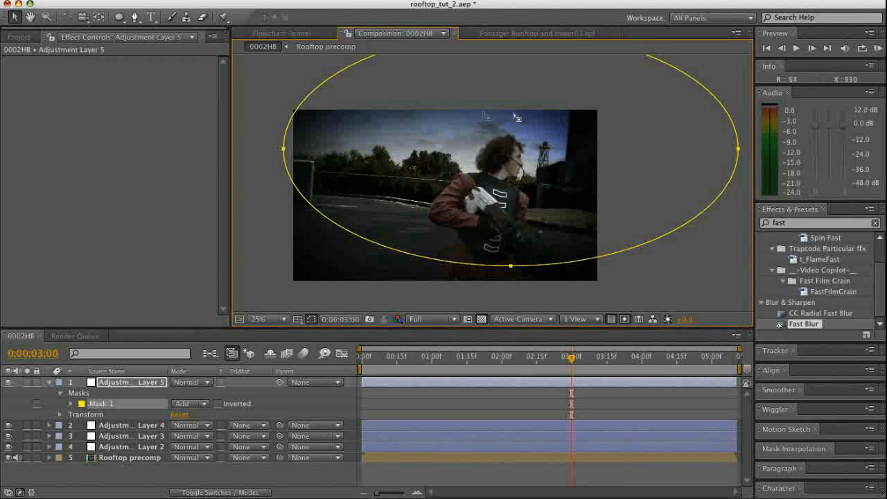
Invert the new layer's elliptical mask and feather it by 550 pixels
{"action": "left_click", "coordinate": [554, 394]}
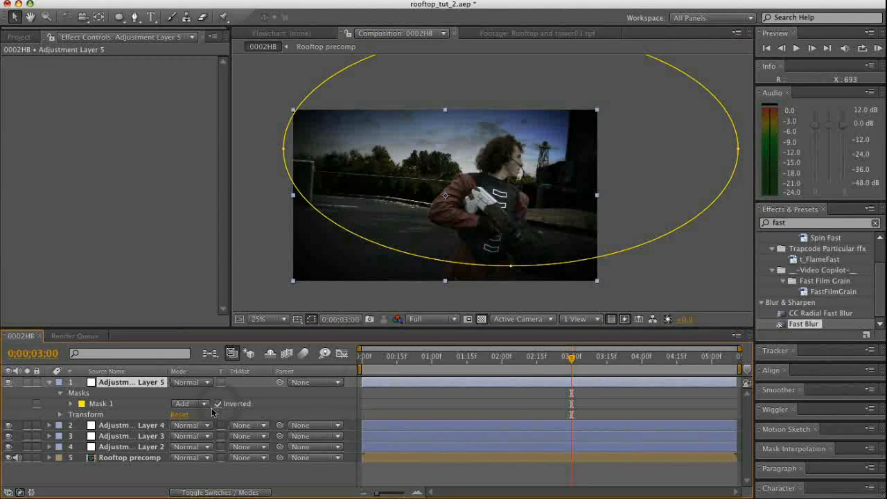
{"action": "key", "text": "f"}
{"action": "left_click", "coordinate": [208, 403]}
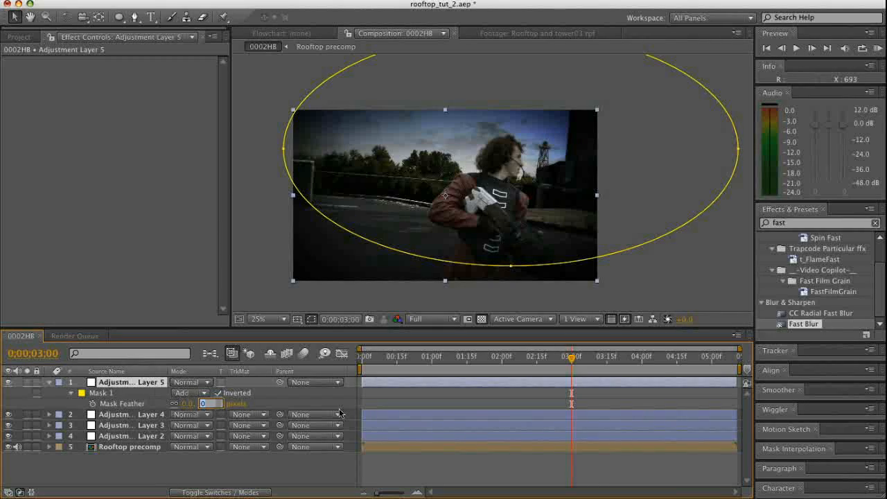
{"action": "type", "text": "550"}
{"action": "left_click", "coordinate": [314, 466]}
Apply the Ramp effect to the top adjustment layer
{"action": "left_click", "coordinate": [780, 223]}
{"action": "type", "text": "ramp"}
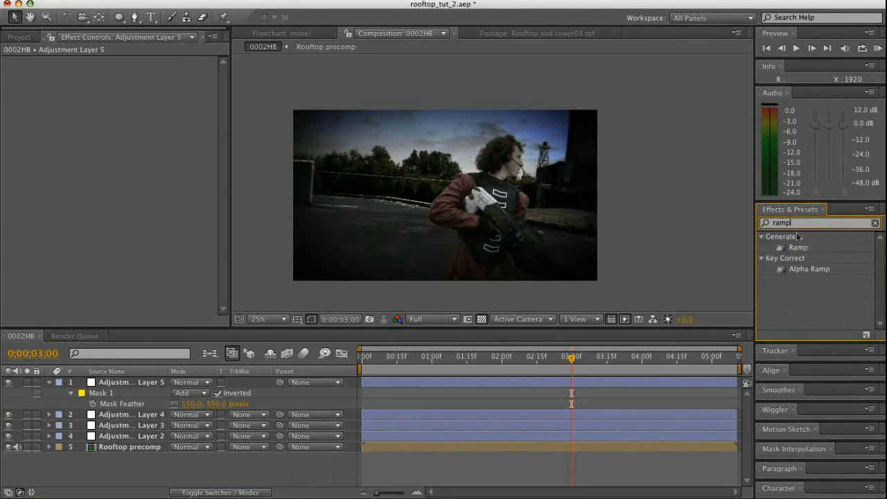
{"action": "left_click", "coordinate": [797, 248]}
{"action": "left_click_drag", "start_coordinate": [796, 248], "coordinate": [229, 382]}
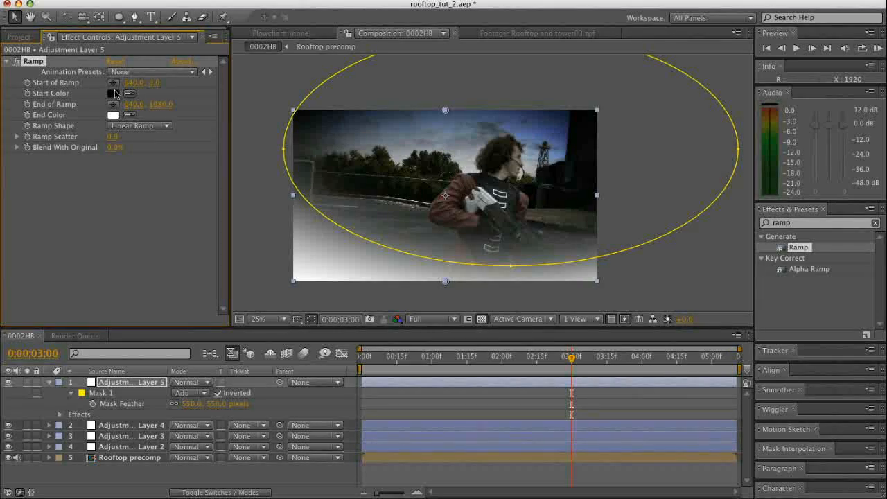
Set the ramp's start color to a muted blue with RGB values 77, 116, 148
{"action": "left_click", "coordinate": [113, 95]}
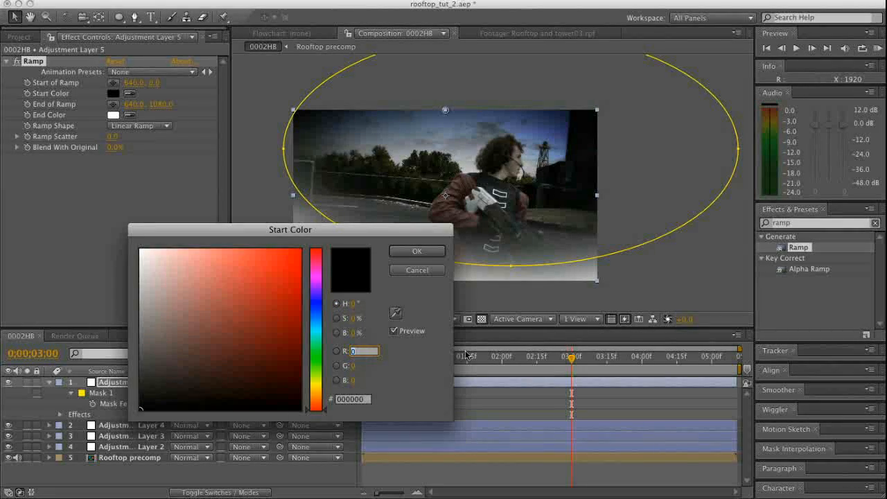
{"action": "type", "text": "77"}
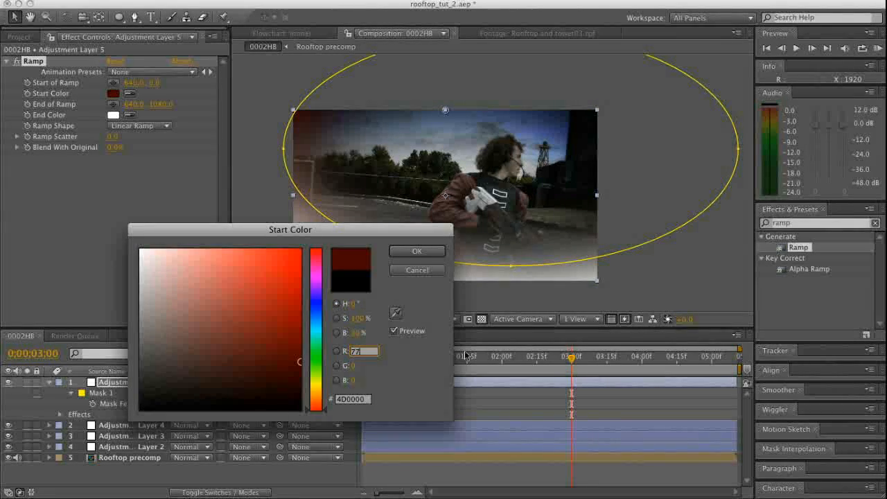
{"action": "type", "text": "116"}
{"action": "key", "text": "Tab"}
{"action": "type", "text": "148"}
{"action": "left_click", "coordinate": [417, 252]}
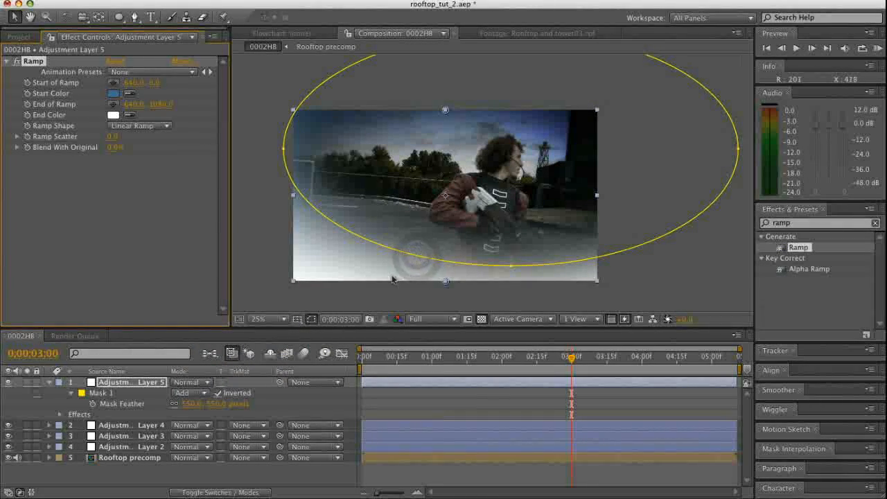
Apply CC Composite below the Ramp effect and set Composite Original to Multiply
{"action": "left_click", "coordinate": [819, 224]}
{"action": "type", "text": "cc"}
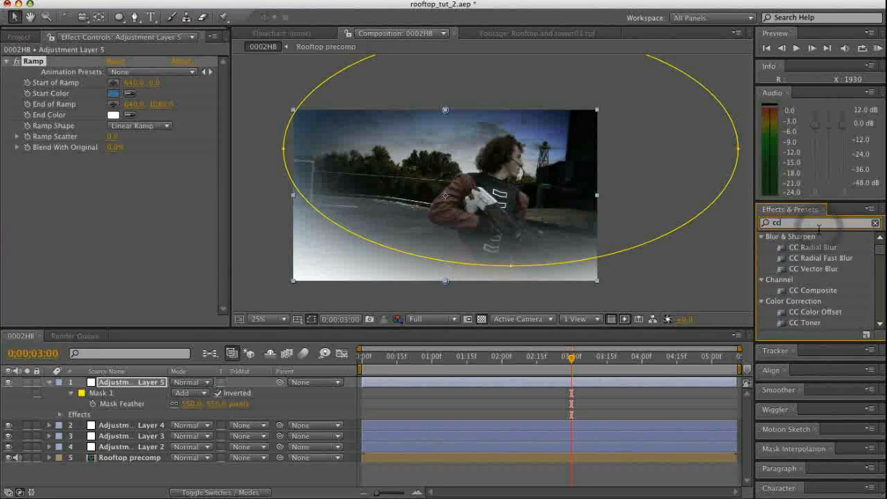
{"action": "left_click_drag", "start_coordinate": [815, 295], "coordinate": [134, 243]}
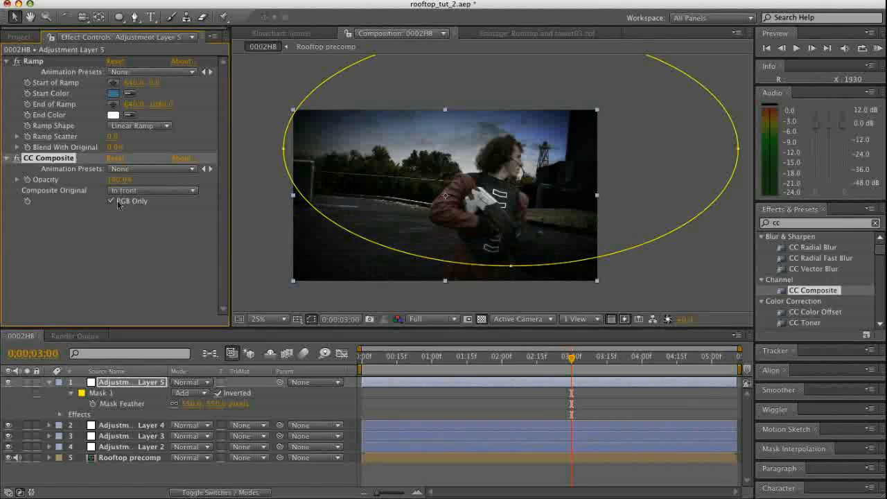
{"action": "left_click", "coordinate": [145, 191]}
{"action": "left_click", "coordinate": [146, 216]}
Apply the Tint effect to the top adjustment layer and set Amount to Tint to 45%
{"action": "left_click", "coordinate": [782, 222]}
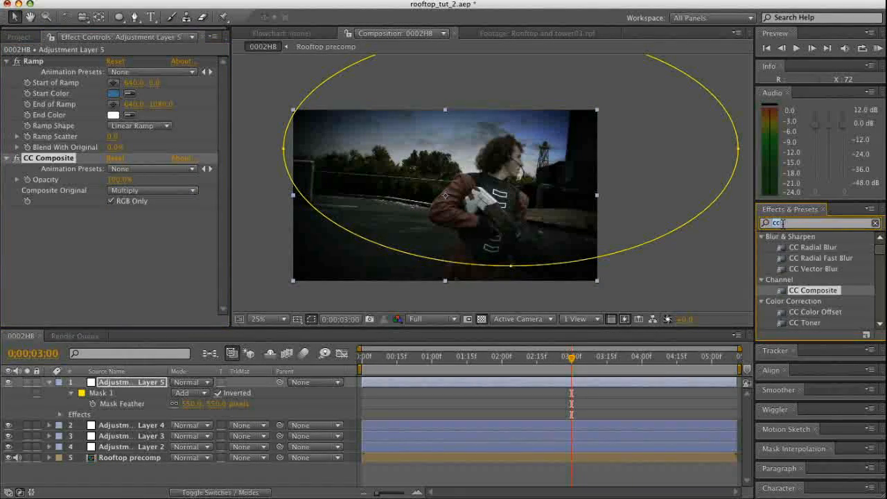
{"action": "type", "text": "tint"}
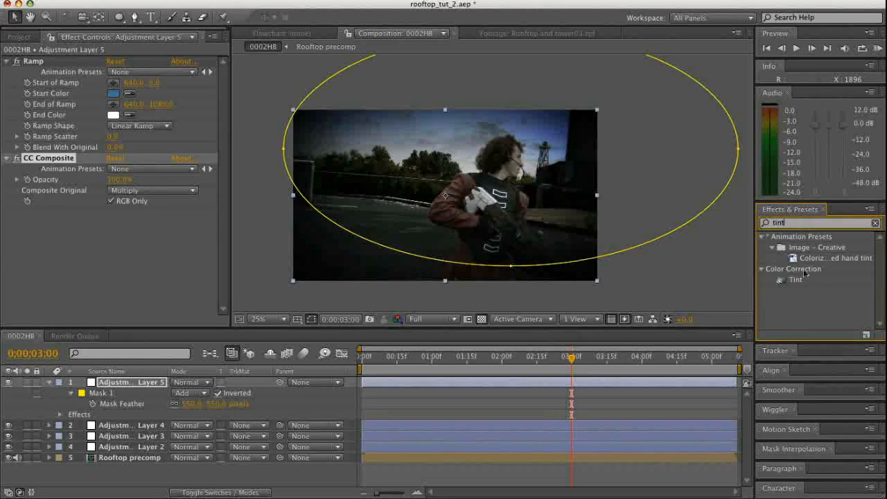
{"action": "left_click", "coordinate": [796, 280]}
{"action": "double_click", "coordinate": [796, 279]}
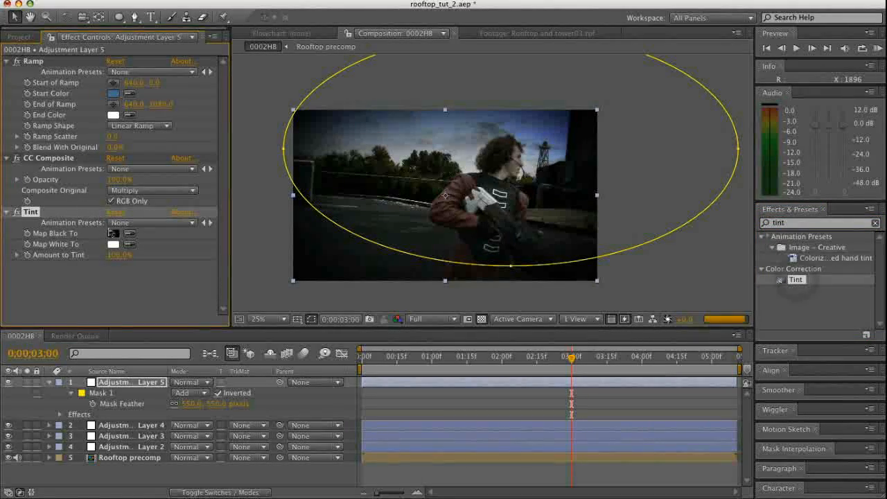
{"action": "type", "text": "45"}
{"action": "key", "text": "Return"}
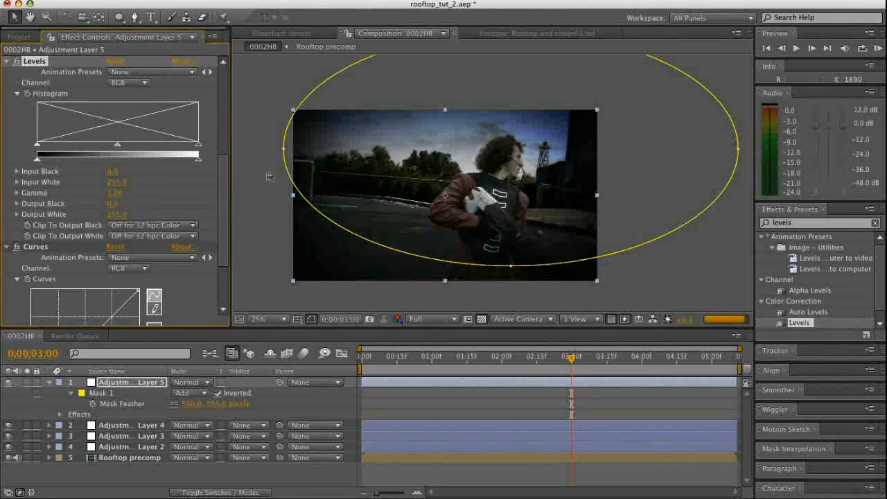
Apply Levels below Tint, raising gamma to about 1.53 and lowering Output White to about 158
{"action": "scroll", "coordinate": [167, 208], "scroll_direction": "up", "scroll_amount": 5}
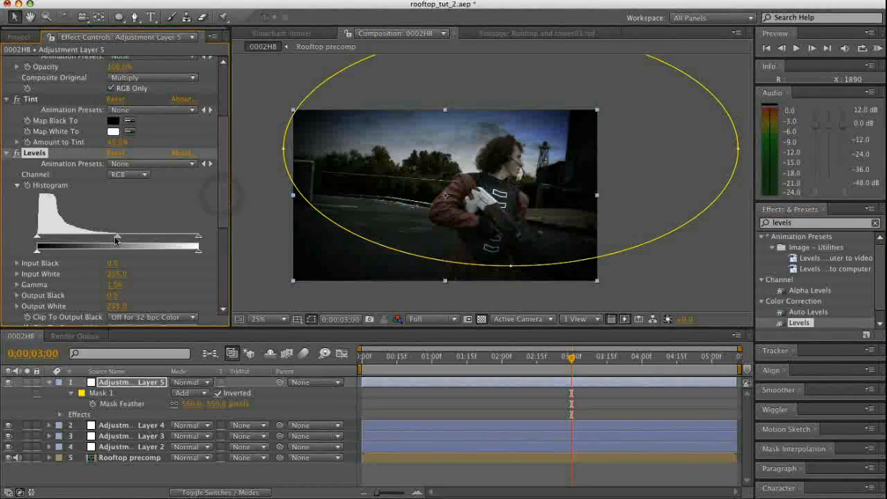
{"action": "left_click_drag", "start_coordinate": [93, 239], "coordinate": [116, 239]}
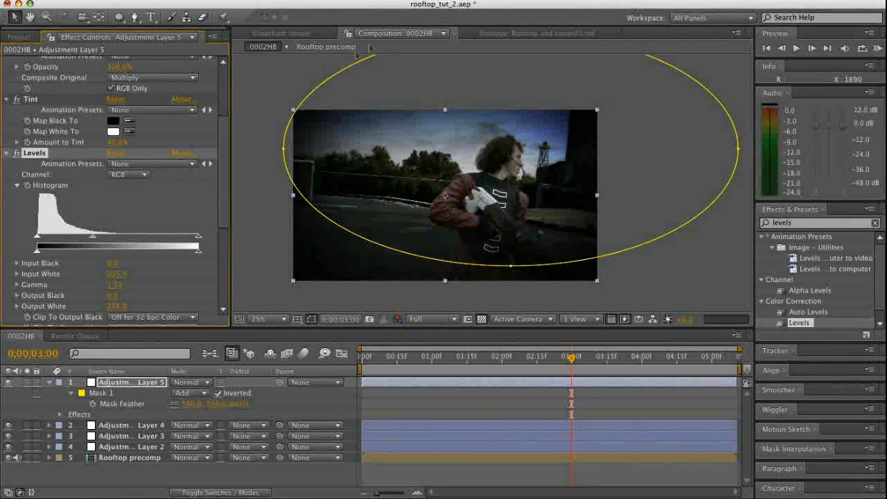
{"action": "left_click_drag", "start_coordinate": [199, 257], "coordinate": [166, 257]}
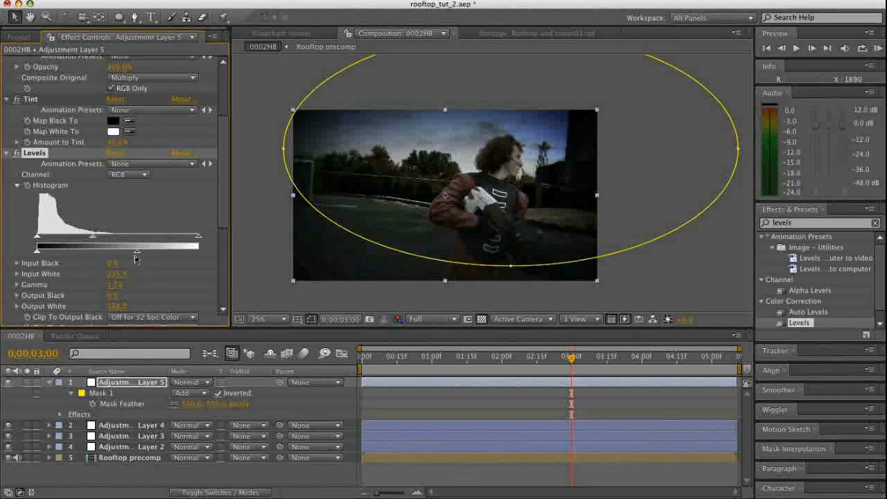
Reshape the top layer's elliptical mask by moving its left and right points inward and slightly down
{"action": "mouse_move", "coordinate": [318, 89]}
{"action": "left_mouse_down"}
{"action": "mouse_move", "coordinate": [334, 154]}
{"action": "mouse_move", "coordinate": [311, 96]}
{"action": "left_mouse_up"}
{"action": "key", "text": "super+z"}
{"action": "left_click_drag", "start_coordinate": [287, 151], "coordinate": [319, 172]}
{"action": "left_click_drag", "start_coordinate": [737, 147], "coordinate": [643, 187]}
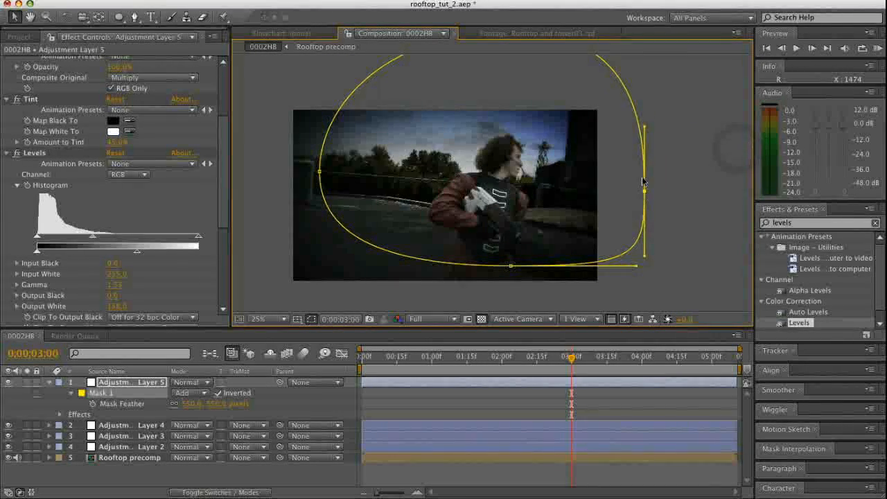
Pull the top point of the top adjustment layer's mask down to the middle of the frame, onto the man's chest
{"action": "key", "text": "comma"}
{"action": "left_click_drag", "start_coordinate": [501, 108], "coordinate": [479, 187]}
{"action": "key", "text": "period"}
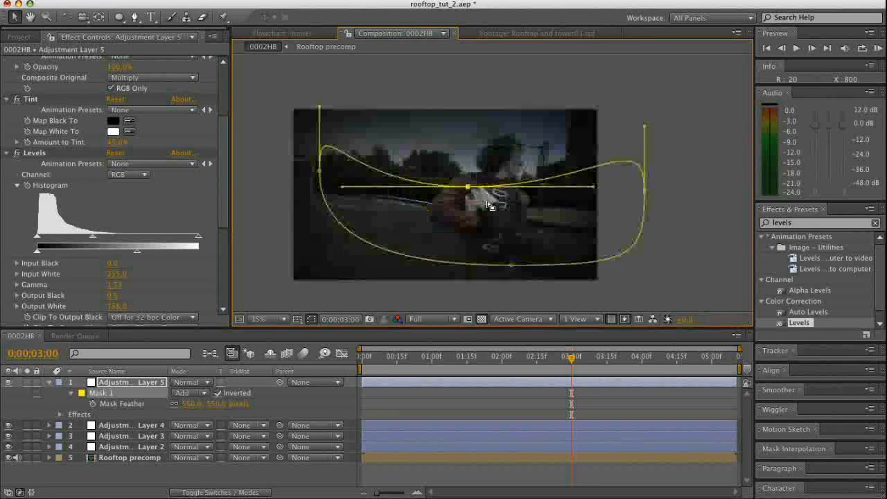
{"action": "left_click", "coordinate": [648, 274]}
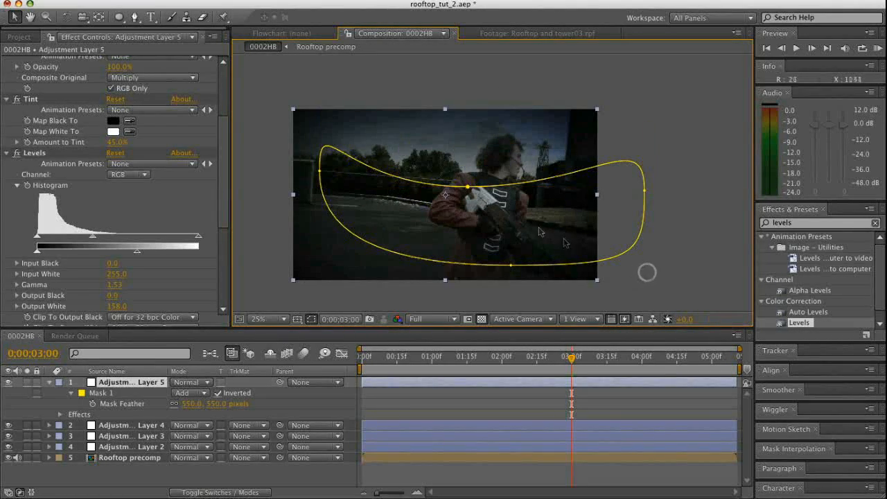
{"action": "left_click", "coordinate": [720, 272]}
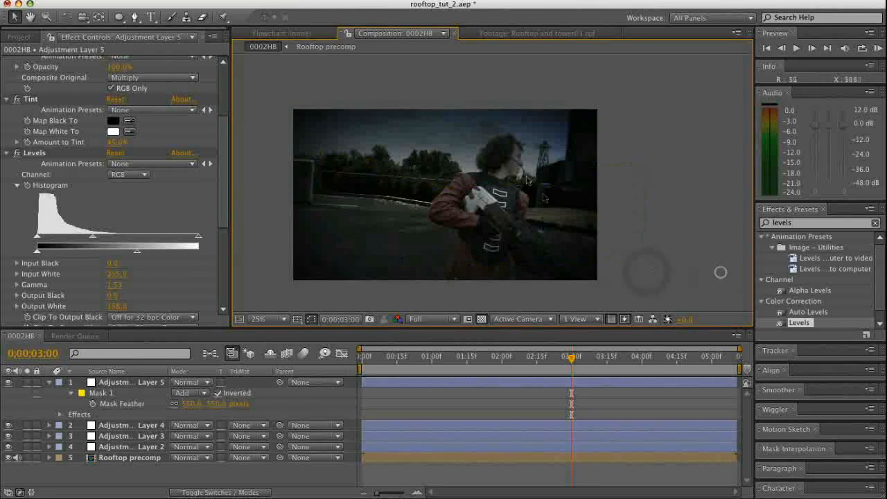
Reshape the top layer's mask by moving its right point in to just past the frame's edge and its top point onto the man's head
{"action": "left_click", "coordinate": [149, 382]}
{"action": "left_click", "coordinate": [465, 184]}
{"action": "left_click_drag", "start_coordinate": [464, 181], "coordinate": [389, 150]}
{"action": "left_click_drag", "start_coordinate": [644, 189], "coordinate": [627, 201]}
{"action": "left_click_drag", "start_coordinate": [623, 137], "coordinate": [610, 192]}
{"action": "left_click_drag", "start_coordinate": [388, 149], "coordinate": [370, 190]}
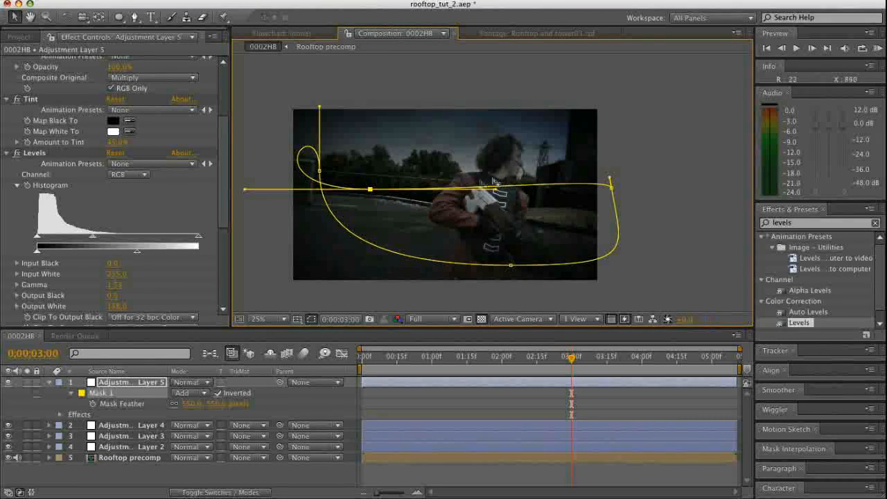
{"action": "left_click_drag", "start_coordinate": [477, 175], "coordinate": [513, 157]}
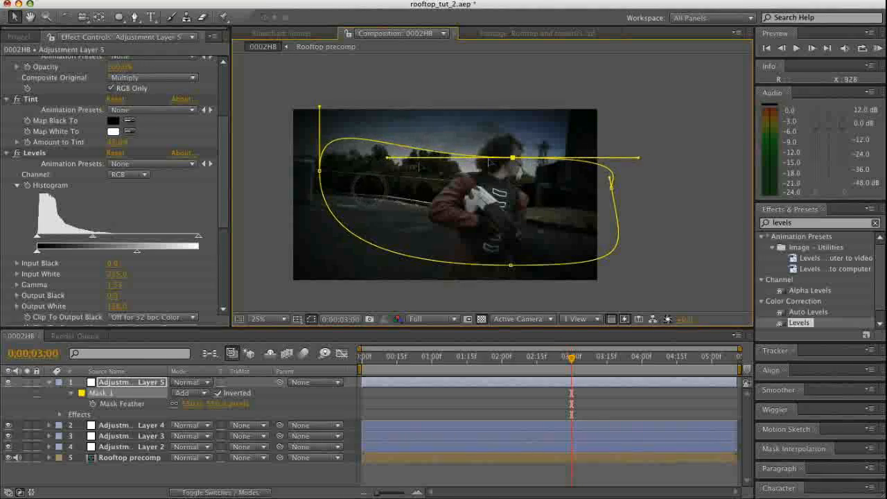
Move the mask's left point inward and down, tilt the top point's handle up to the right, and move the right point slightly outward
{"action": "left_click_drag", "start_coordinate": [319, 171], "coordinate": [363, 226]}
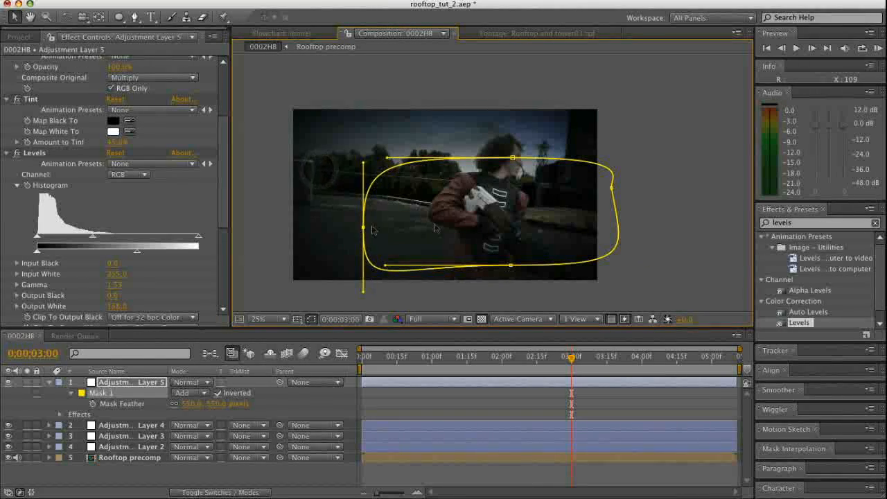
{"action": "left_click_drag", "start_coordinate": [610, 192], "coordinate": [613, 111]}
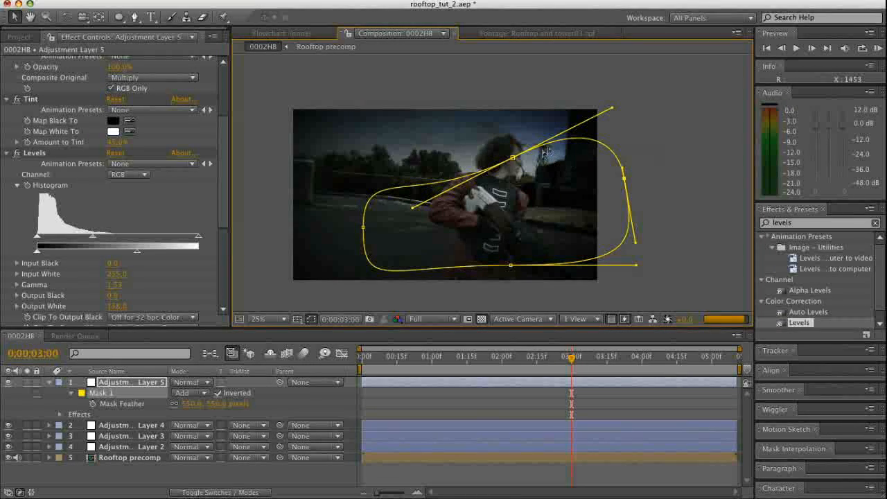
{"action": "left_click", "coordinate": [659, 276]}
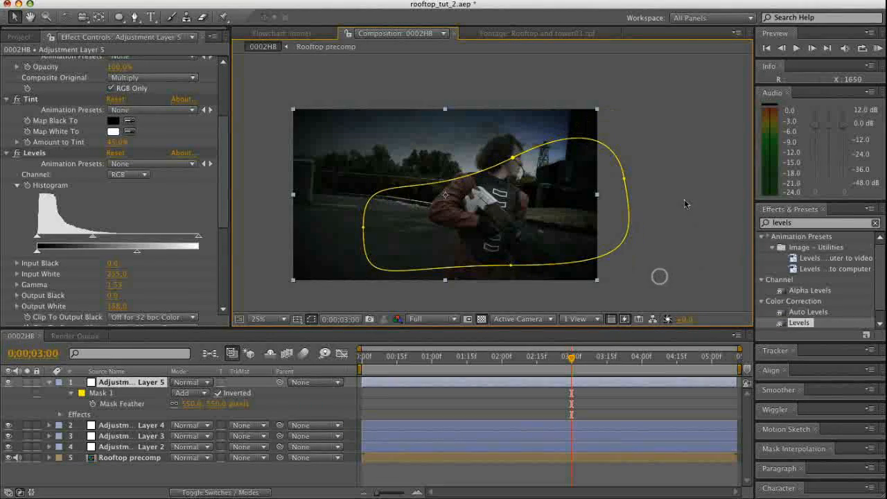
{"action": "left_click", "coordinate": [685, 200]}
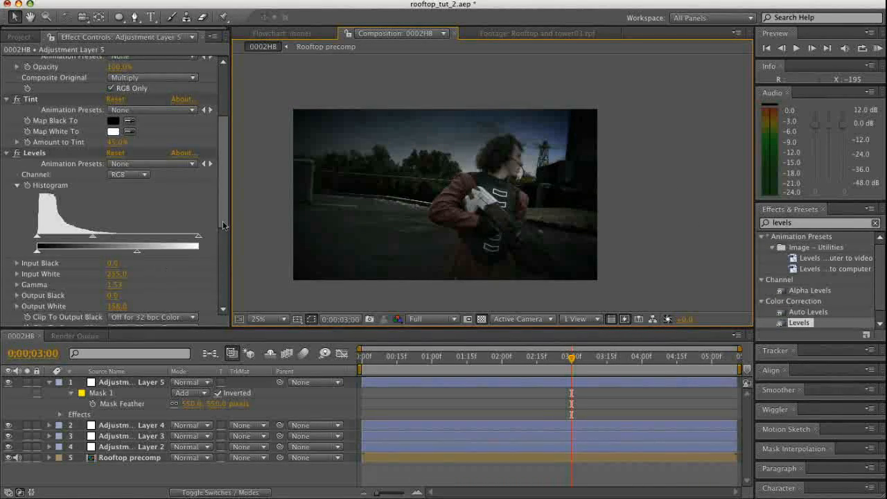
Darken the Curves effect on the top adjustment layer by lowering its white end to just above half and pulling the midtones slightly down
{"action": "left_click_drag", "start_coordinate": [222, 222], "coordinate": [220, 314]}
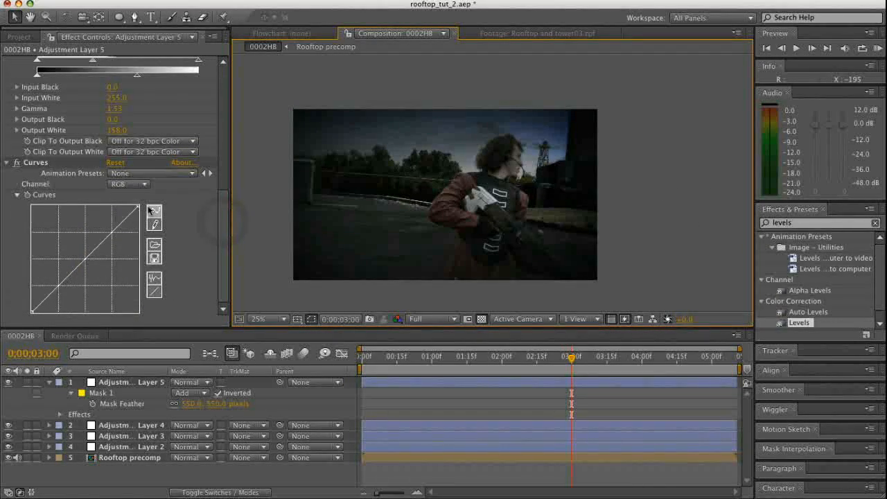
{"action": "left_click_drag", "start_coordinate": [137, 205], "coordinate": [138, 252]}
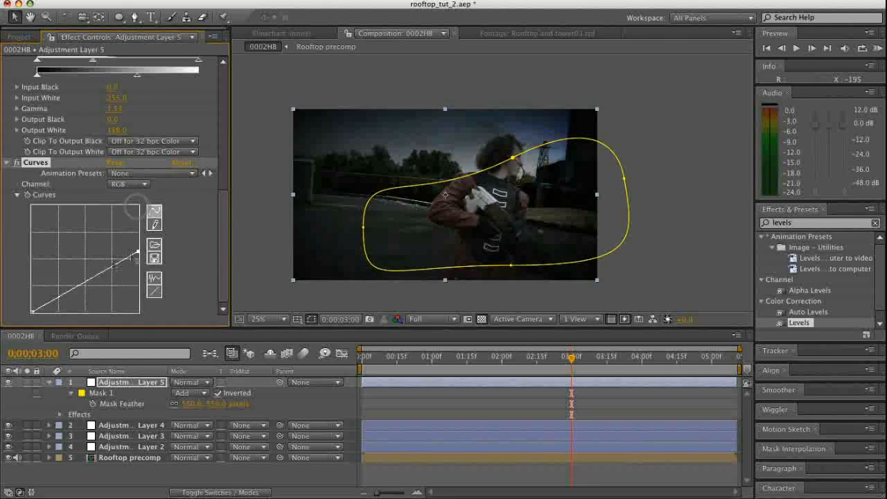
{"action": "left_click_drag", "start_coordinate": [92, 278], "coordinate": [97, 280]}
Widen the mask by moving its left point past the frame's edge, its bottom point outward, and its top and right points upward and left
{"action": "left_click_drag", "start_coordinate": [362, 227], "coordinate": [286, 244]}
{"action": "left_click_drag", "start_coordinate": [512, 158], "coordinate": [487, 142]}
{"action": "left_click_drag", "start_coordinate": [509, 266], "coordinate": [550, 271]}
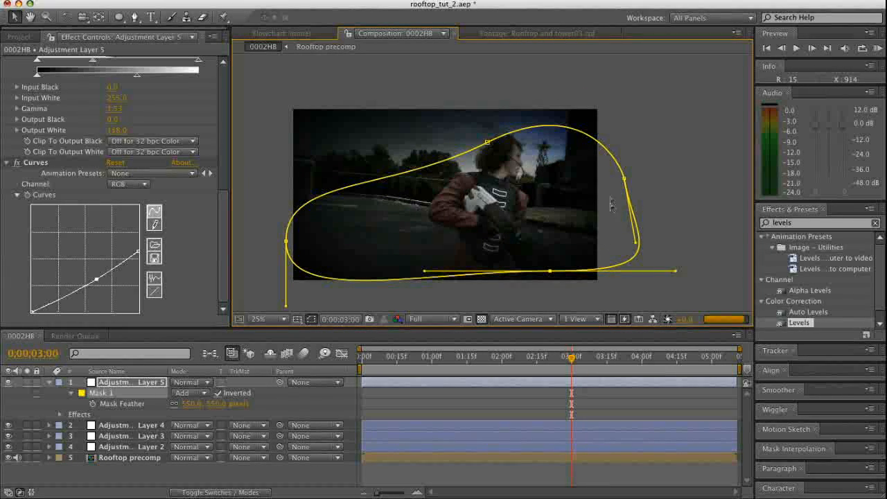
{"action": "left_click_drag", "start_coordinate": [624, 179], "coordinate": [599, 151]}
{"action": "left_click", "coordinate": [484, 142]}
{"action": "left_click_drag", "start_coordinate": [485, 142], "coordinate": [454, 142]}
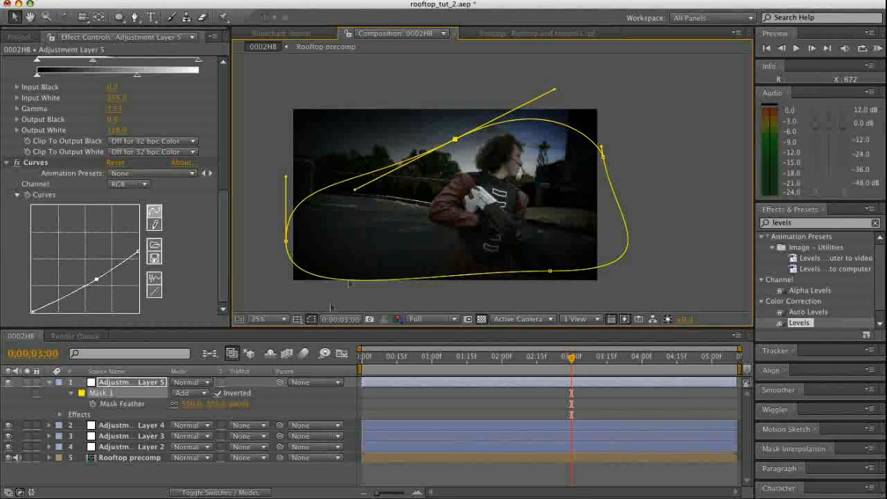
Reveal the top adjustment layer's Opacity and fine-tune the value
{"action": "left_click", "coordinate": [149, 384]}
{"action": "key", "text": "t"}
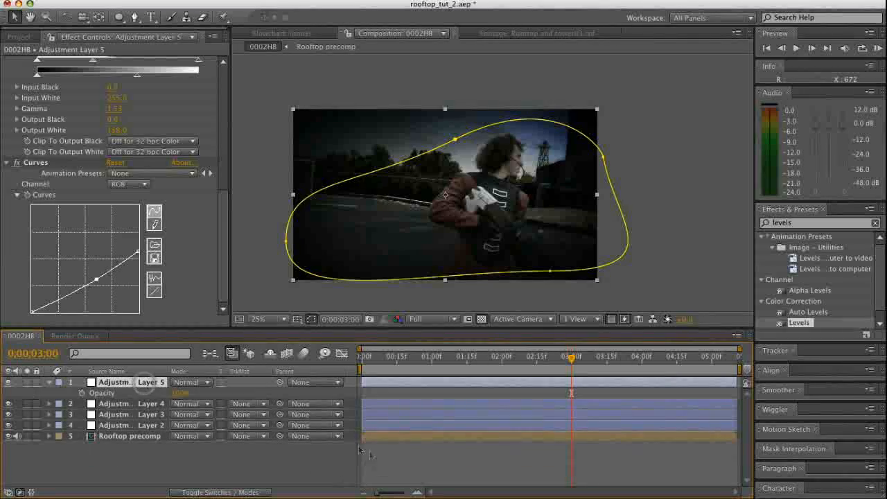
{"action": "left_click", "coordinate": [178, 393]}
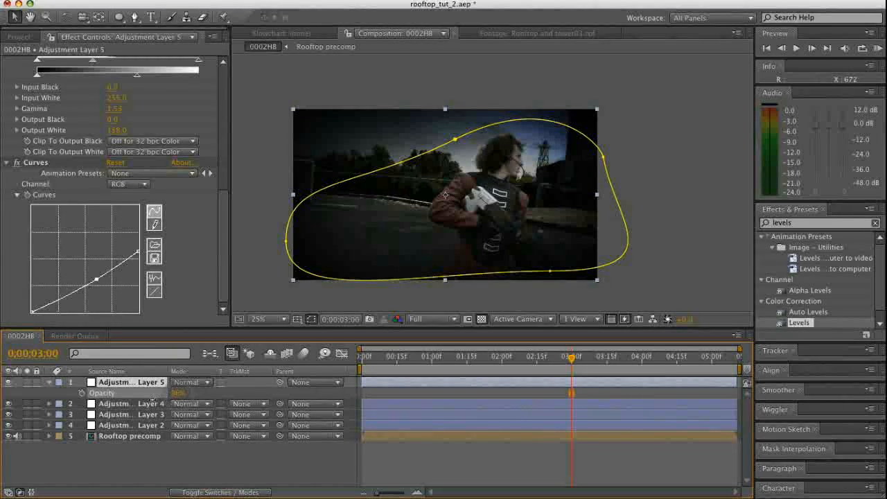
{"action": "left_click_drag", "start_coordinate": [142, 403], "coordinate": [173, 401]}
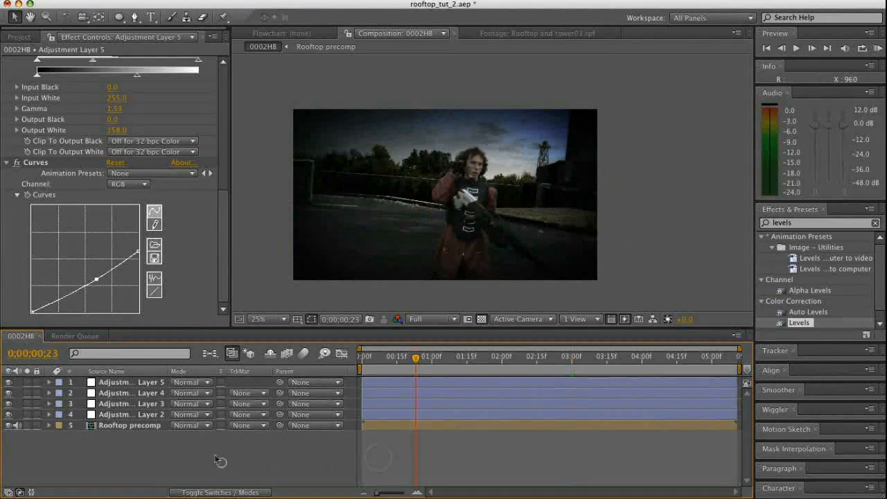
{"action": "right_click", "coordinate": [131, 454]}
{"action": "mouse_move", "coordinate": [154, 459]}
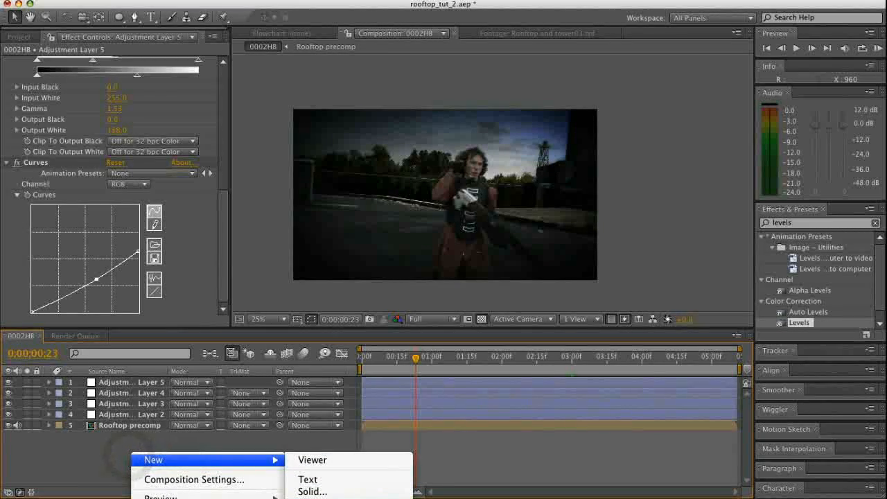
{"action": "left_click", "coordinate": [481, 443]}
{"action": "right_click", "coordinate": [250, 448]}
{"action": "mouse_move", "coordinate": [280, 455]}
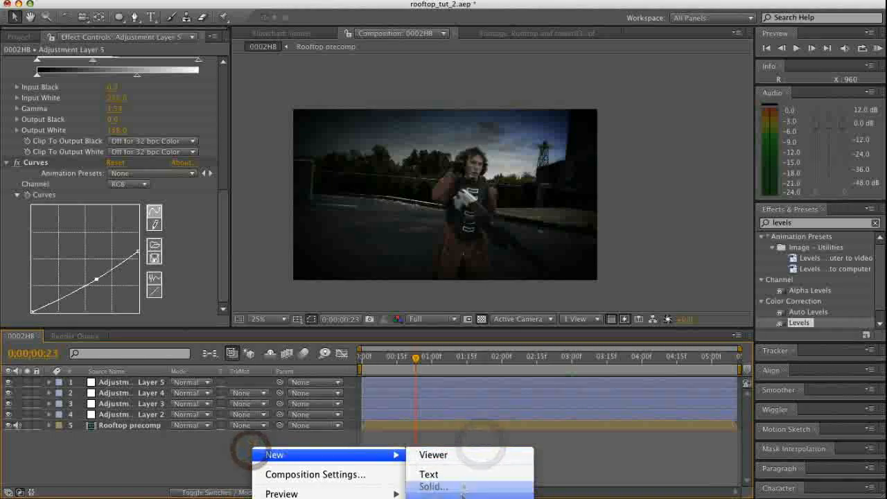
{"action": "left_click", "coordinate": [460, 487]}
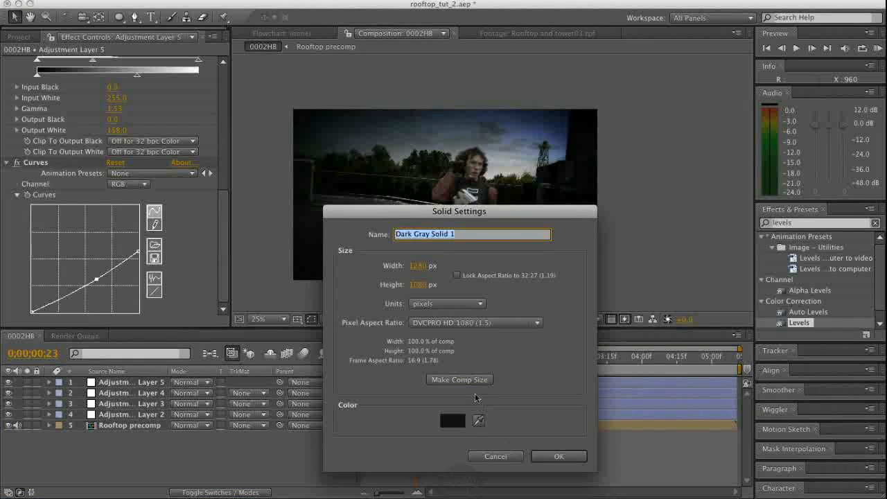
{"action": "left_click", "coordinate": [472, 380]}
{"action": "left_click", "coordinate": [558, 456]}
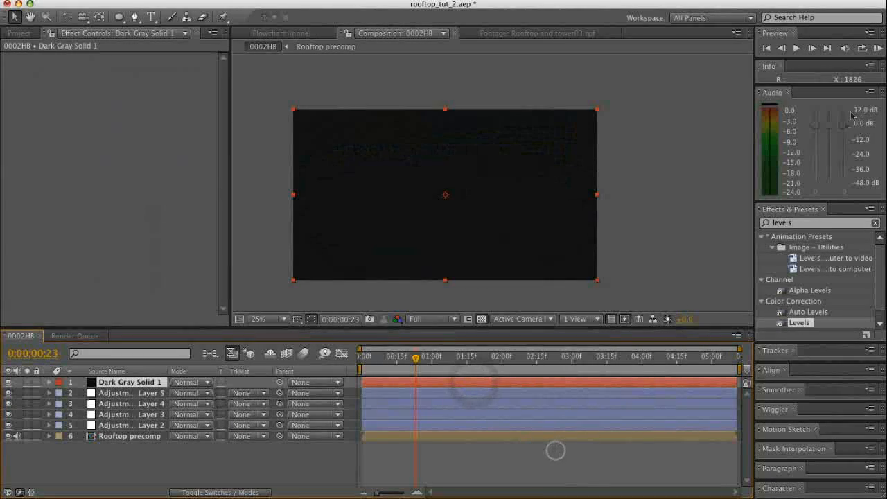
{"action": "left_click", "coordinate": [134, 471]}
{"action": "left_click", "coordinate": [130, 382]}
{"action": "key", "text": "Delete"}
Create a new pure black solid above the adjustment layers
{"action": "right_click", "coordinate": [137, 448]}
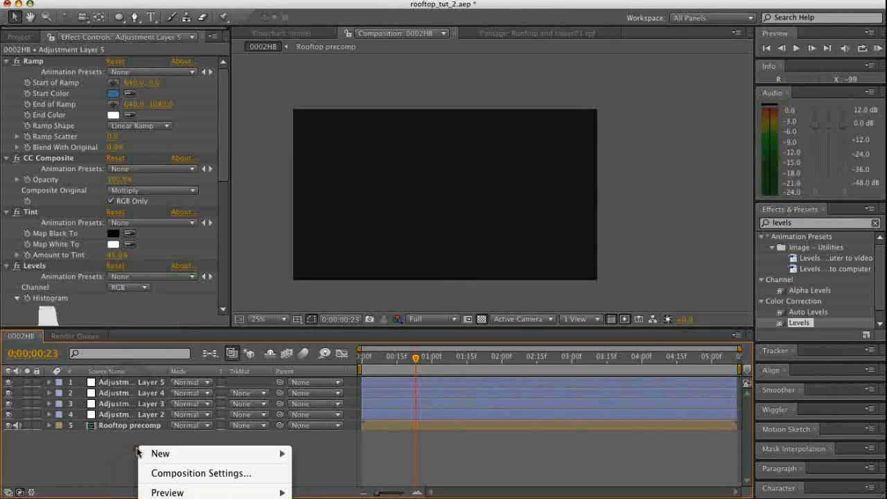
{"action": "mouse_move", "coordinate": [167, 453]}
{"action": "left_click", "coordinate": [319, 485]}
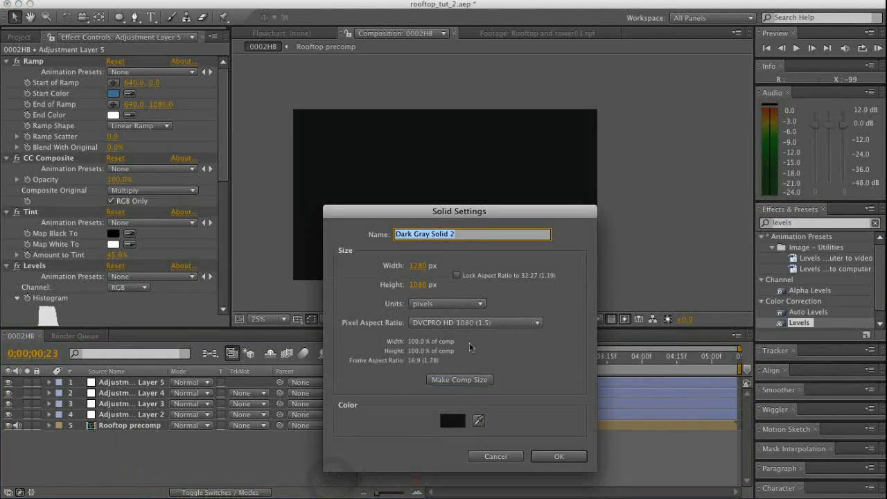
{"action": "left_click", "coordinate": [452, 420]}
{"action": "left_click", "coordinate": [414, 252]}
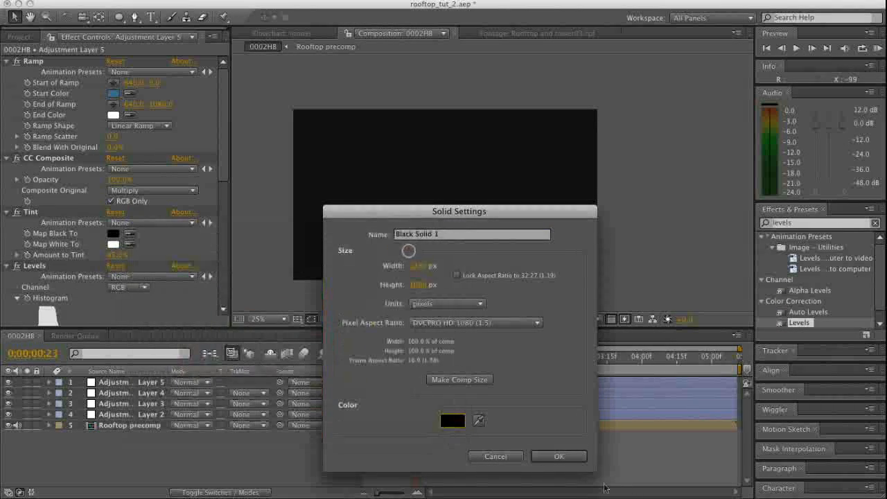
{"action": "left_click", "coordinate": [558, 456]}
Apply Lens Flare to the black solid with Lens Type 105mm Prime and its center at about 1000, 276
{"action": "type", "text": "lens"}
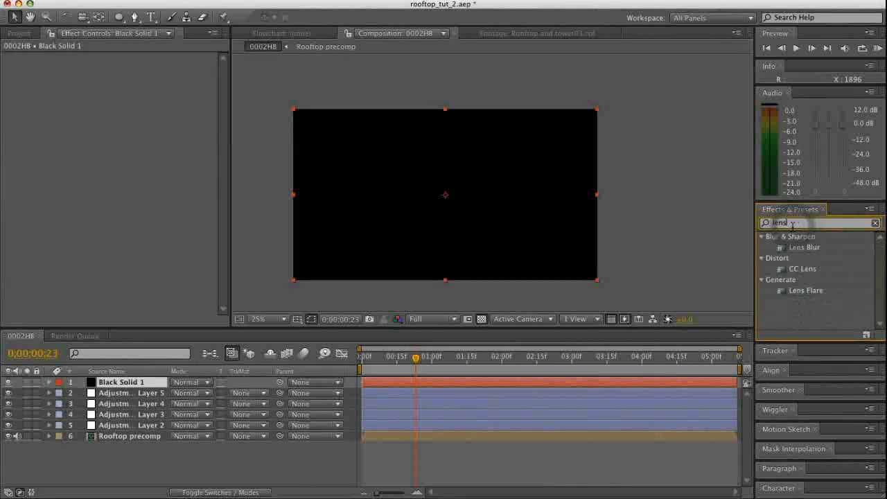
{"action": "left_click_drag", "start_coordinate": [793, 290], "coordinate": [428, 383]}
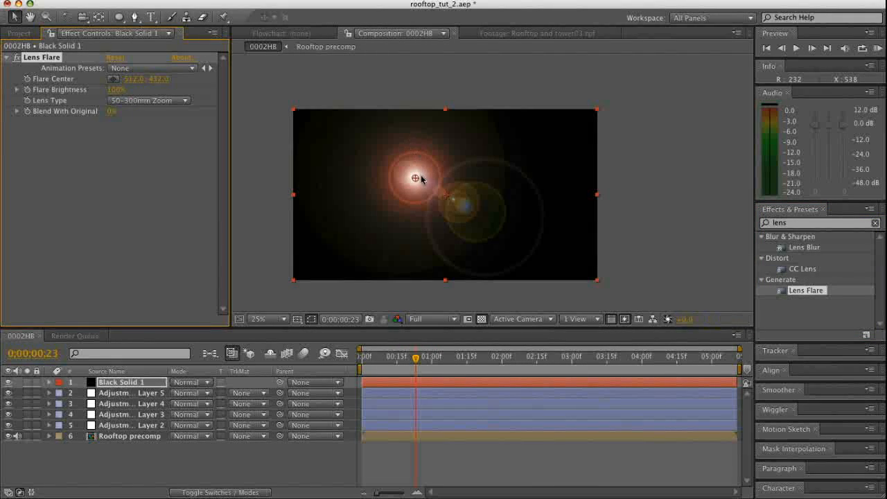
{"action": "left_click_drag", "start_coordinate": [414, 177], "coordinate": [476, 150]}
{"action": "left_click", "coordinate": [173, 100]}
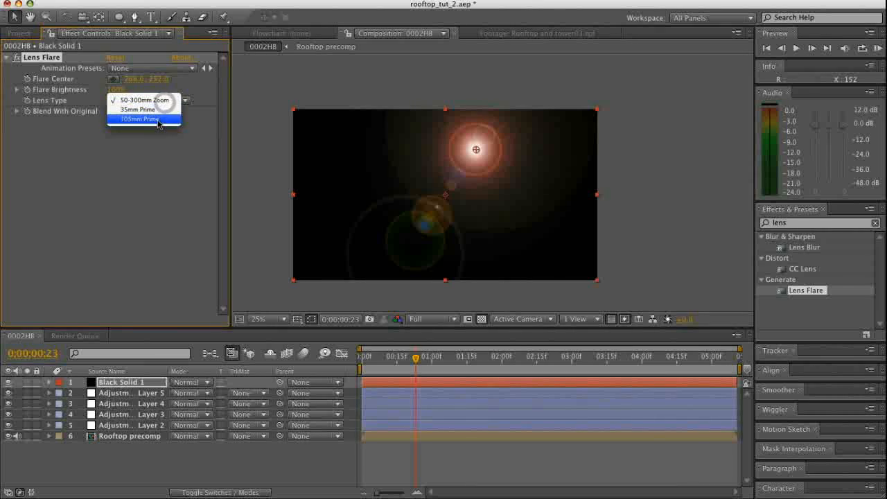
{"action": "left_click", "coordinate": [168, 117]}
{"action": "left_click_drag", "start_coordinate": [480, 155], "coordinate": [533, 160]}
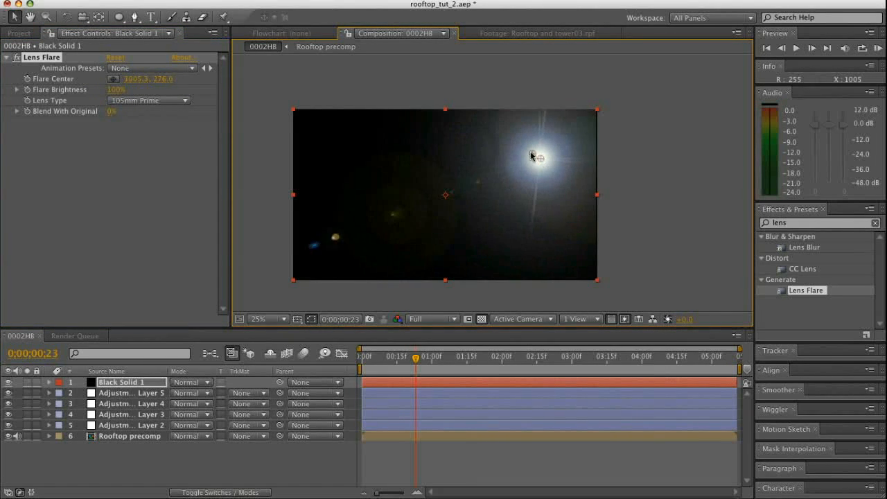
Set the black solid's blending mode to Add and move the flare center over the tower's top at about 1053, 208
{"action": "left_click", "coordinate": [200, 387]}
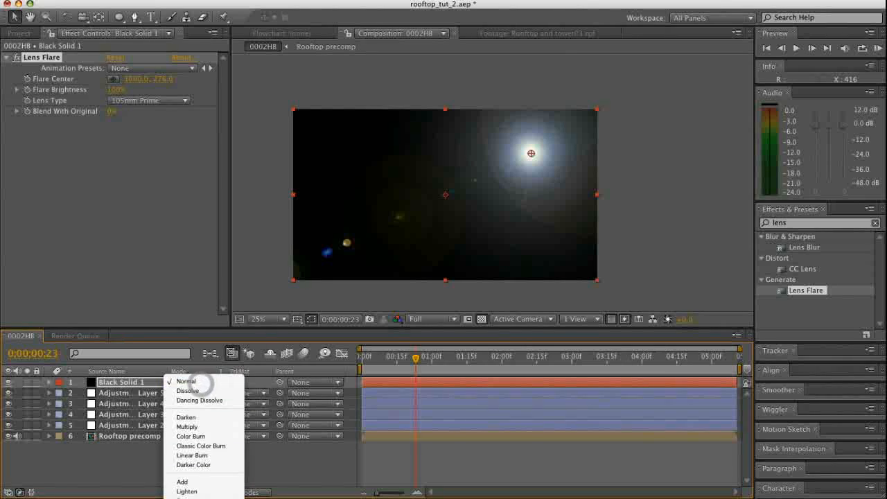
{"action": "scroll", "coordinate": [207, 386], "scroll_direction": "down", "scroll_amount": 5}
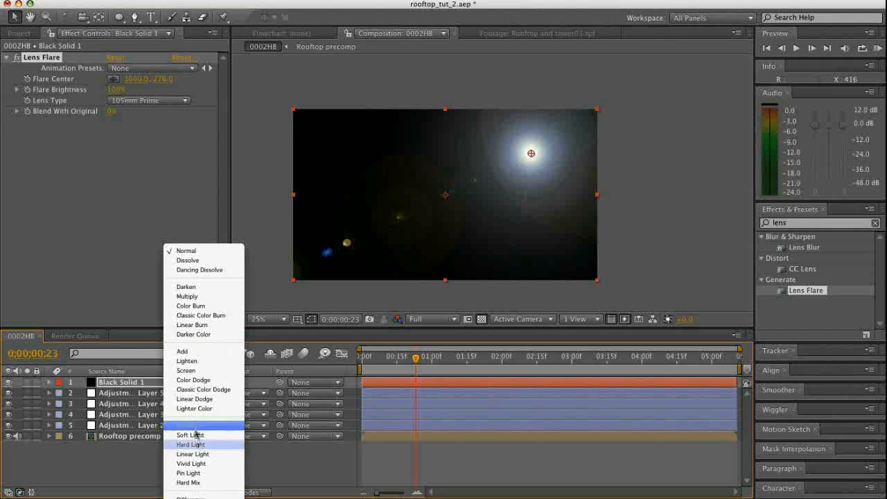
{"action": "left_click", "coordinate": [187, 352]}
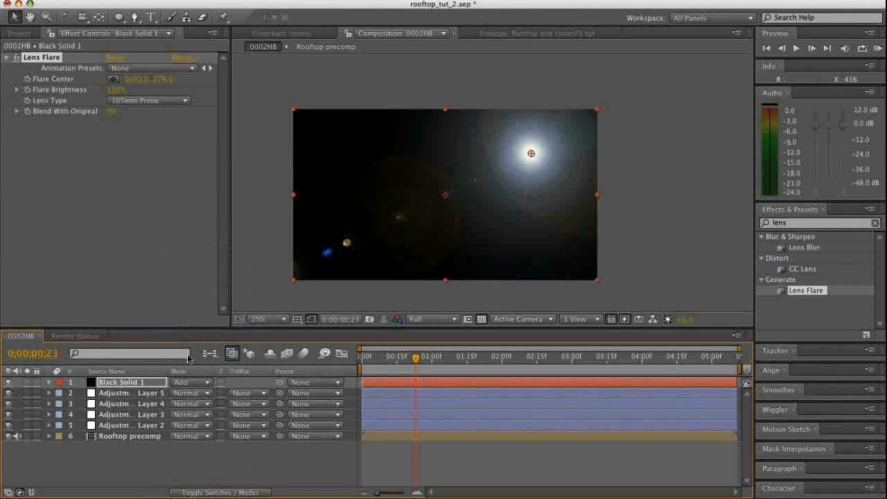
{"action": "left_click_drag", "start_coordinate": [531, 153], "coordinate": [543, 144]}
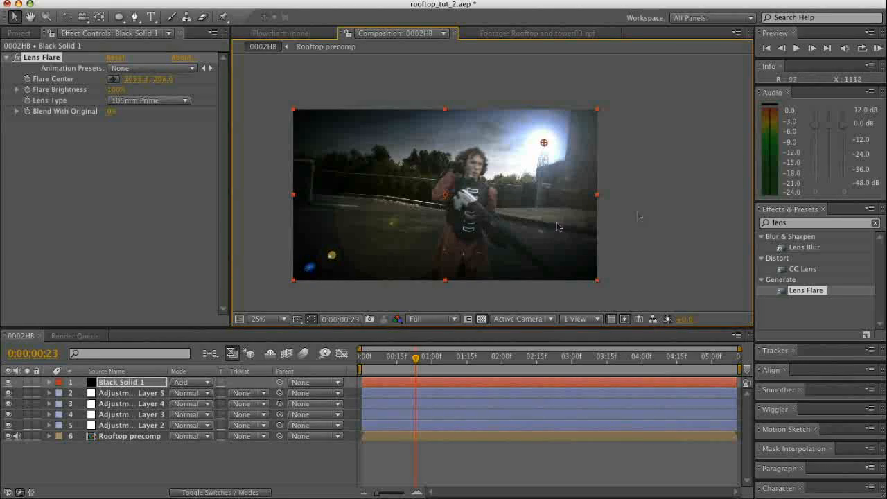
Apply Fast Blur below Lens Flare on the black solid with Blurriness 99 and Repeat Edge Pixels enabled
{"action": "double_click", "coordinate": [779, 222]}
{"action": "type", "text": "fast"}
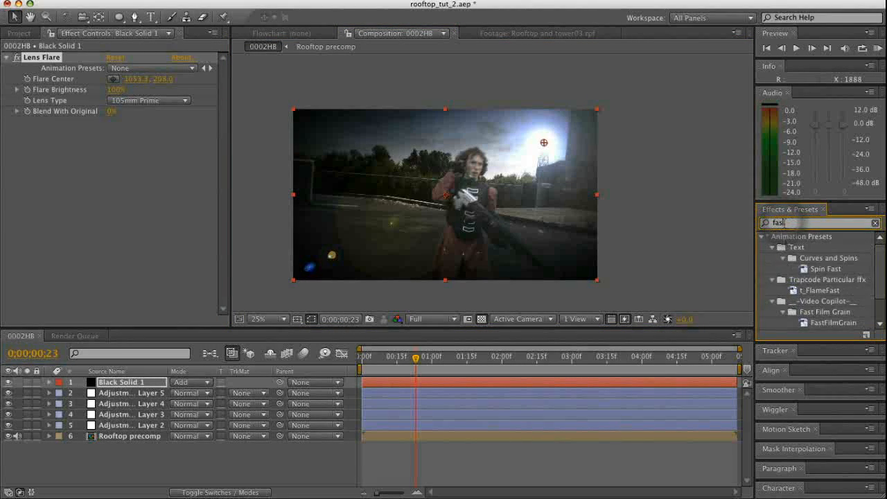
{"action": "scroll", "coordinate": [803, 277], "scroll_direction": "down", "scroll_amount": 1}
{"action": "left_click_drag", "start_coordinate": [802, 319], "coordinate": [144, 149]}
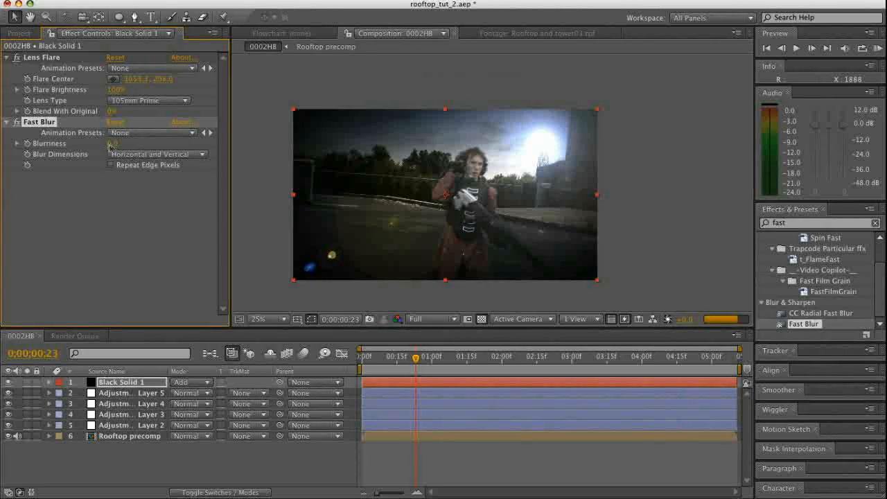
{"action": "left_click_drag", "start_coordinate": [109, 143], "coordinate": [137, 141]}
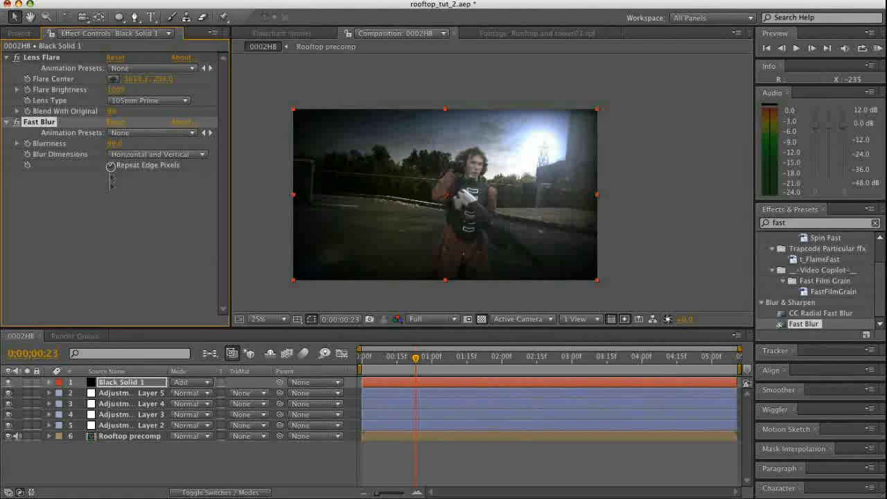
{"action": "left_click", "coordinate": [113, 250]}
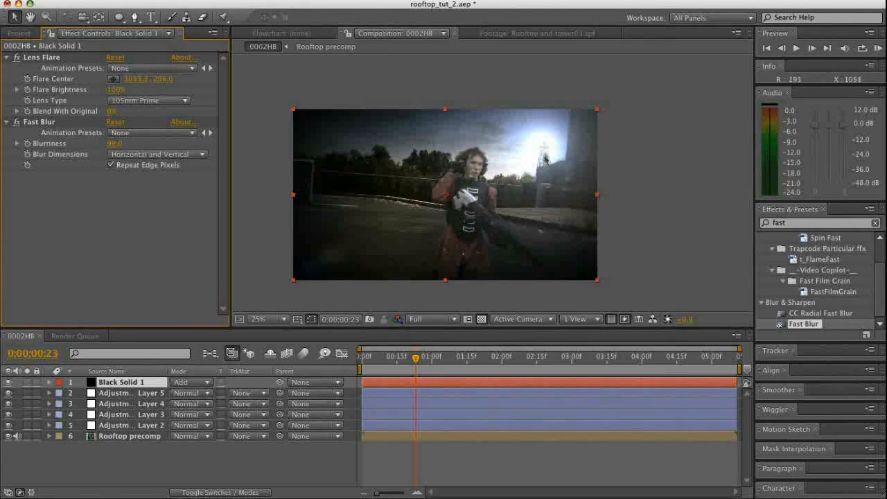
Duplicate the black flare solid and delete Fast Blur from the upper copy
{"action": "left_click", "coordinate": [134, 392]}
{"action": "left_click", "coordinate": [128, 382]}
{"action": "key", "text": "ctrl+d"}
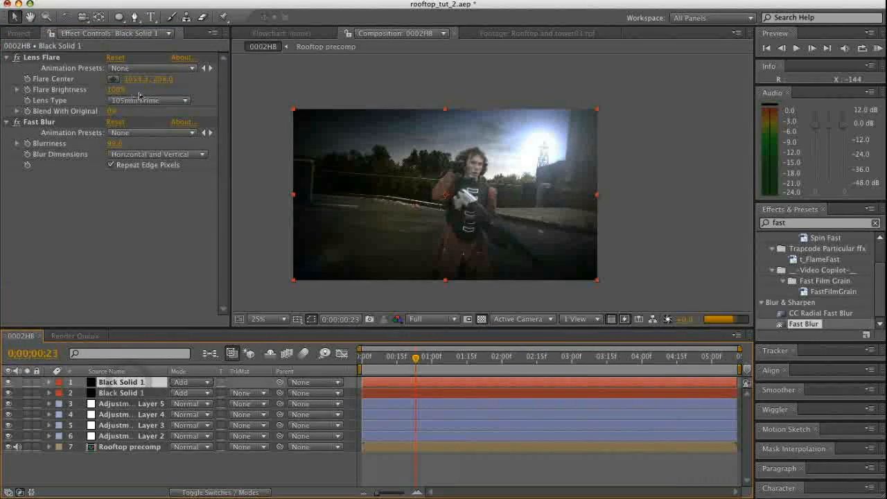
{"action": "left_click", "coordinate": [39, 124]}
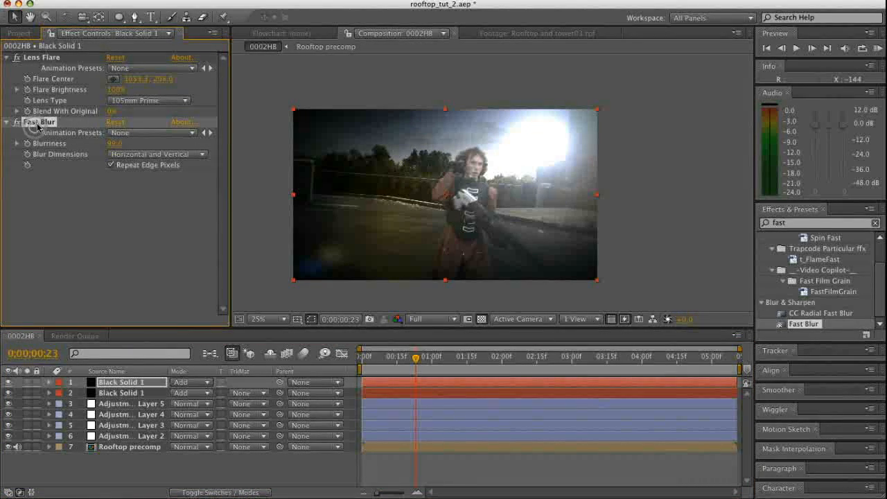
{"action": "key", "text": "Delete"}
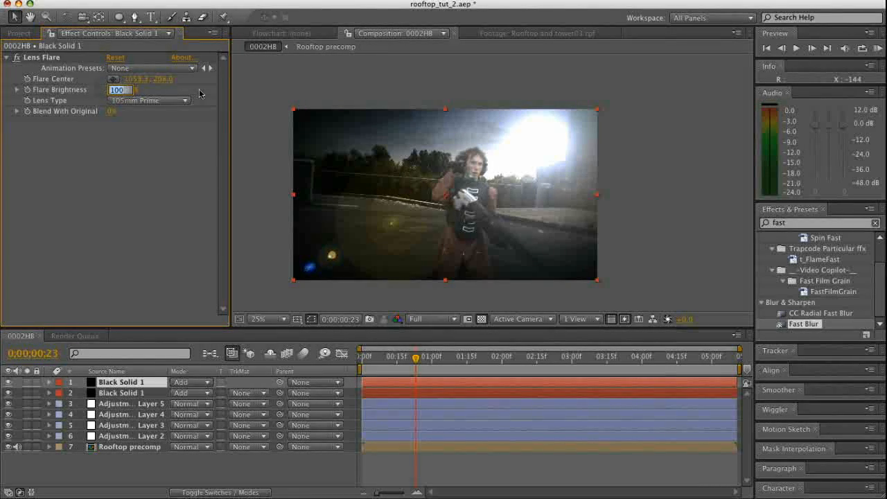
Set the top solid's Flare Brightness to 50% and move its flare center above the tower to about 1064, 140
{"action": "type", "text": "50"}
{"action": "key", "text": "Return"}
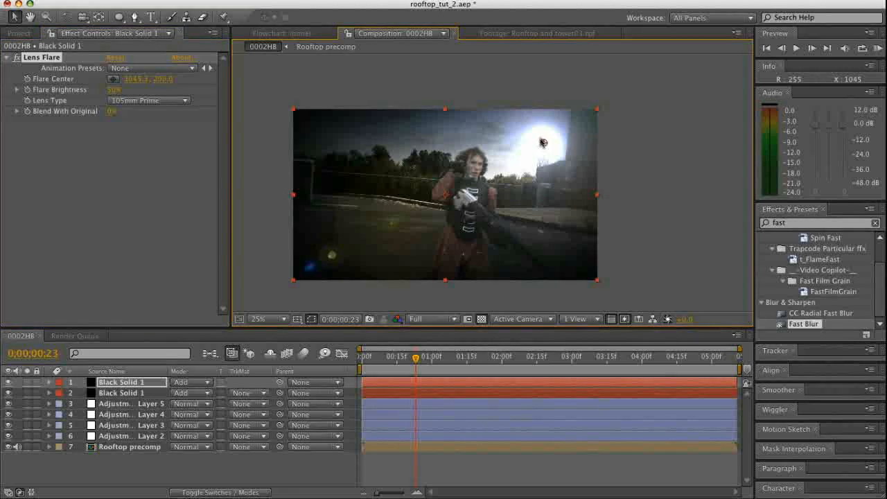
{"action": "left_click_drag", "start_coordinate": [539, 134], "coordinate": [544, 131]}
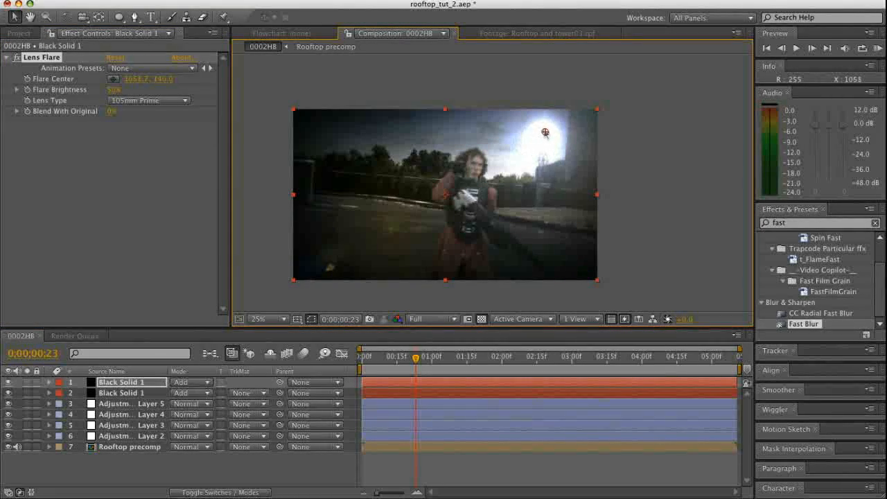
Draw a circular mask around the flare on the top solid and feather it by 140 pixels
{"action": "left_click_drag", "start_coordinate": [118, 17], "coordinate": [177, 45]}
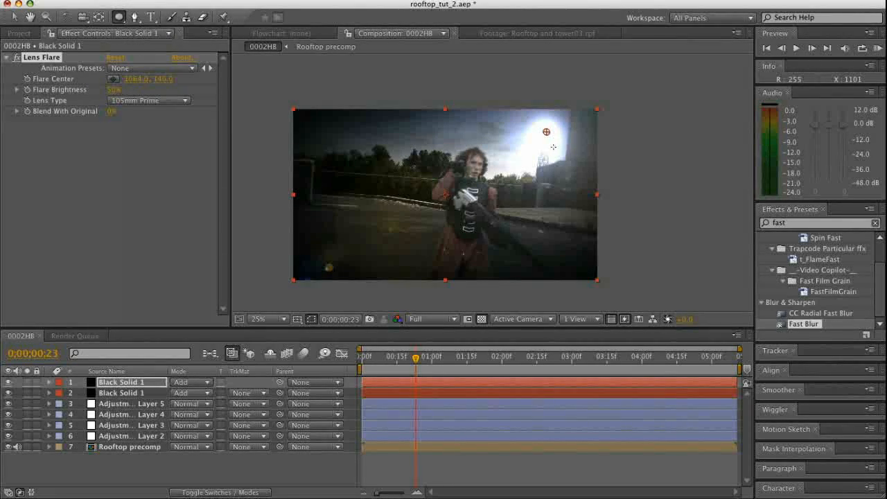
{"action": "left_click_drag", "start_coordinate": [553, 147], "coordinate": [508, 125]}
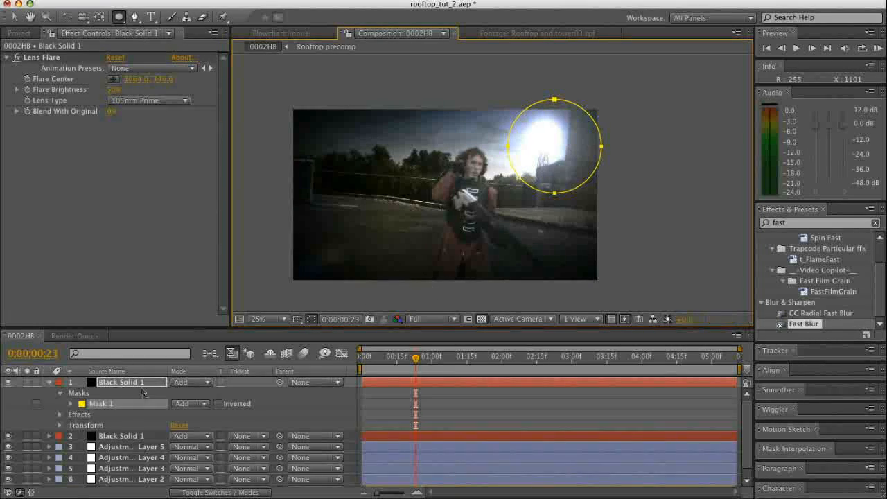
{"action": "key", "text": "f"}
{"action": "left_click_drag", "start_coordinate": [200, 404], "coordinate": [213, 403]}
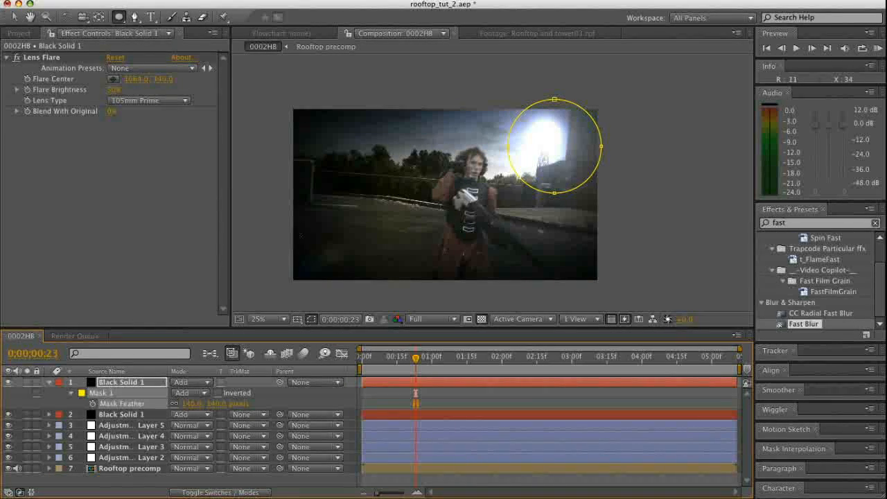
{"action": "left_click", "coordinate": [14, 17]}
{"action": "left_click", "coordinate": [44, 391]}
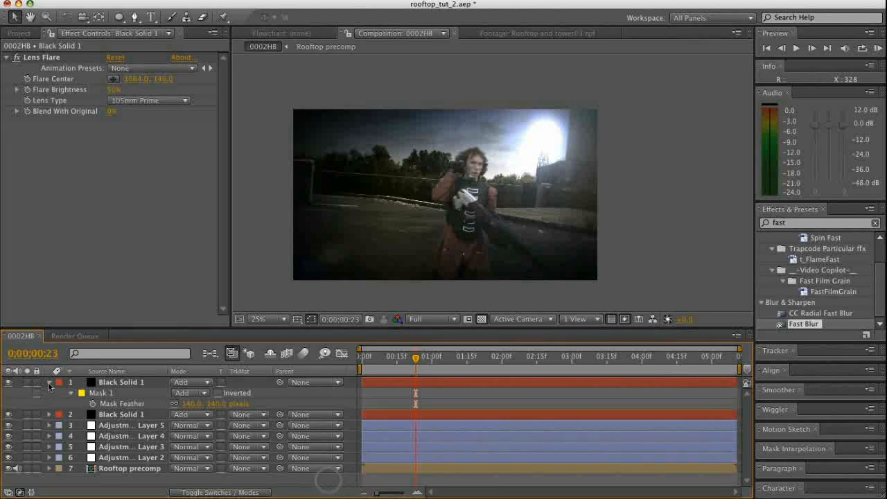
{"action": "left_click", "coordinate": [48, 383]}
{"action": "left_click", "coordinate": [157, 470]}
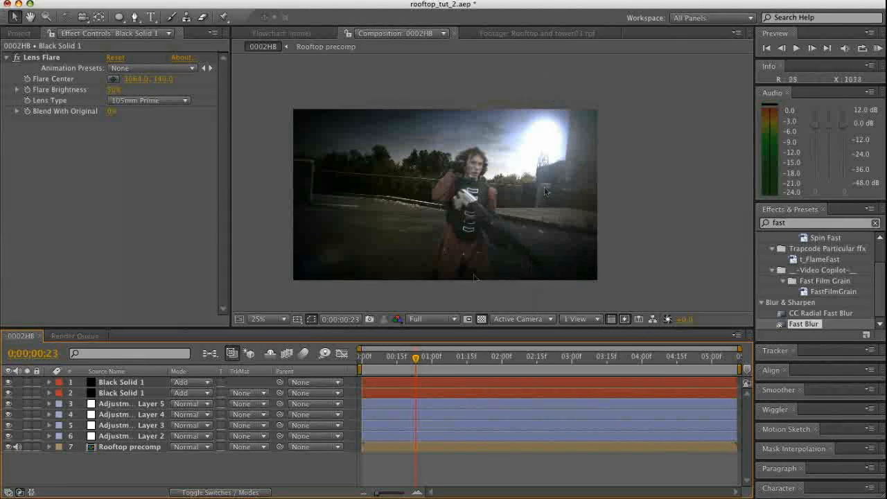
Duplicate the masked flare solid and set the copy's Flare Brightness to 250%
{"action": "left_click", "coordinate": [122, 381]}
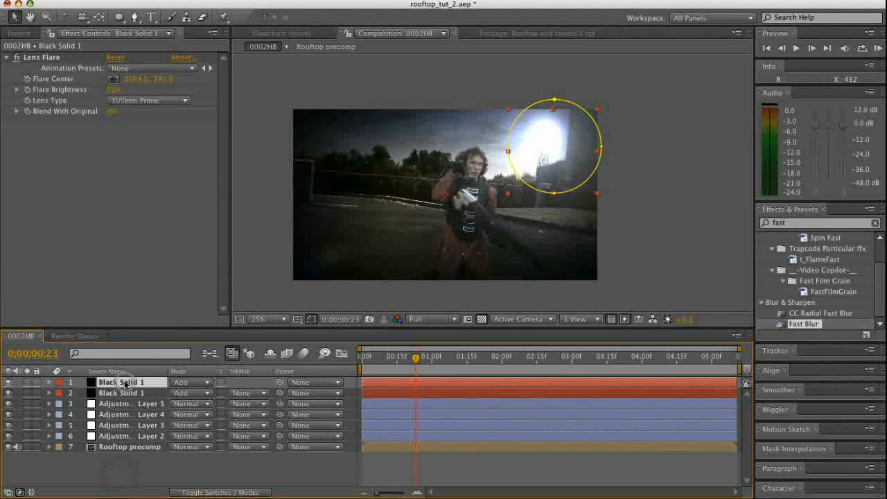
{"action": "key", "text": "super+d"}
{"action": "left_click", "coordinate": [114, 90]}
{"action": "type", "text": "250"}
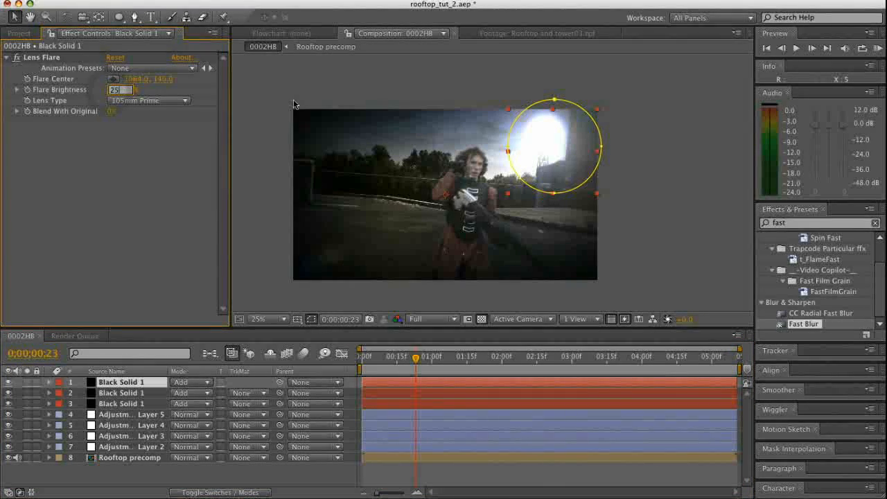
{"action": "key", "text": "Return"}
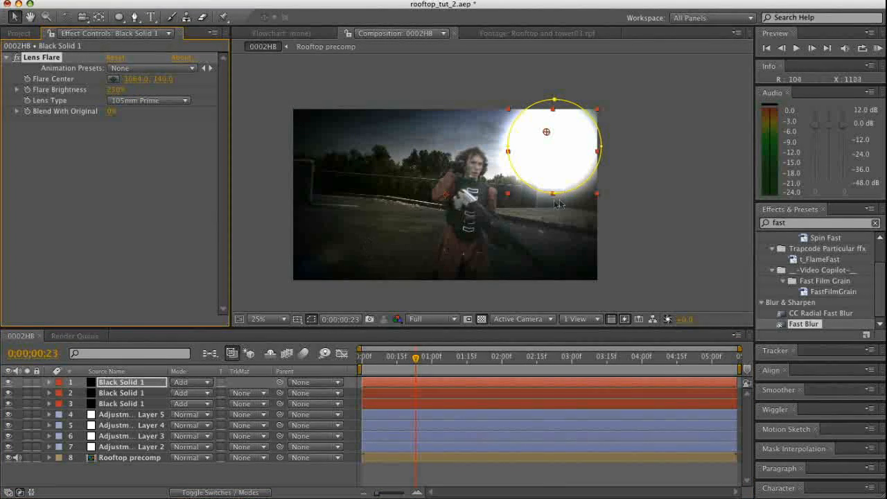
Stretch the top solid's mask into a tall, narrow vertical beam through the flare and set the layer's opacity to 10%
{"action": "left_click_drag", "start_coordinate": [551, 196], "coordinate": [562, 116]}
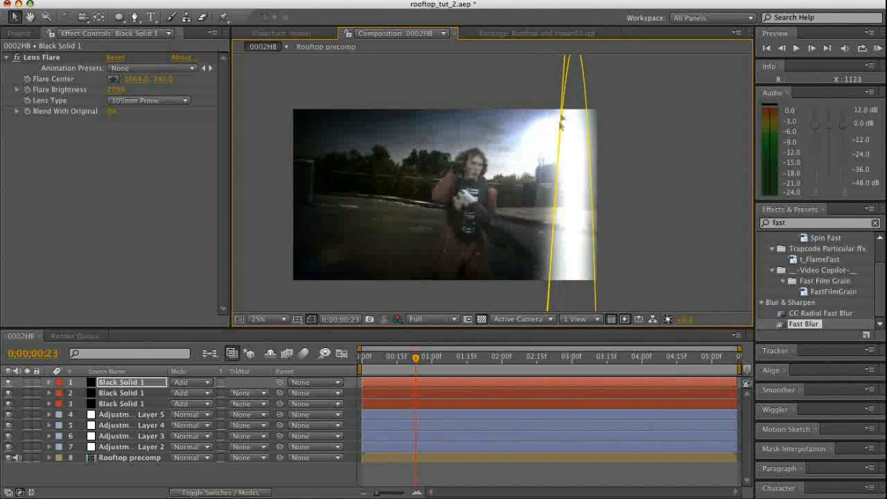
{"action": "mouse_move", "coordinate": [551, 209]}
{"action": "left_mouse_down"}
{"action": "mouse_move", "coordinate": [531, 182]}
{"action": "mouse_move", "coordinate": [530, 105]}
{"action": "left_mouse_up"}
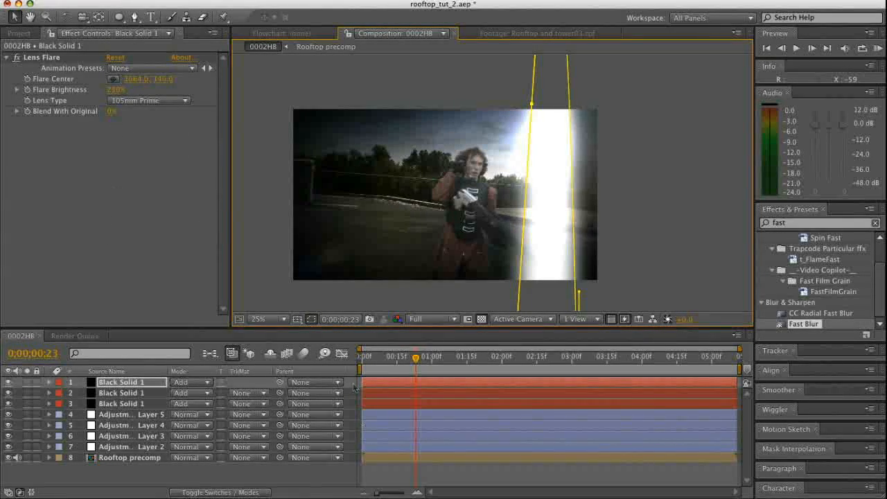
{"action": "key", "text": "t"}
{"action": "left_click", "coordinate": [175, 392]}
{"action": "type", "text": "10"}
{"action": "key", "text": "Return"}
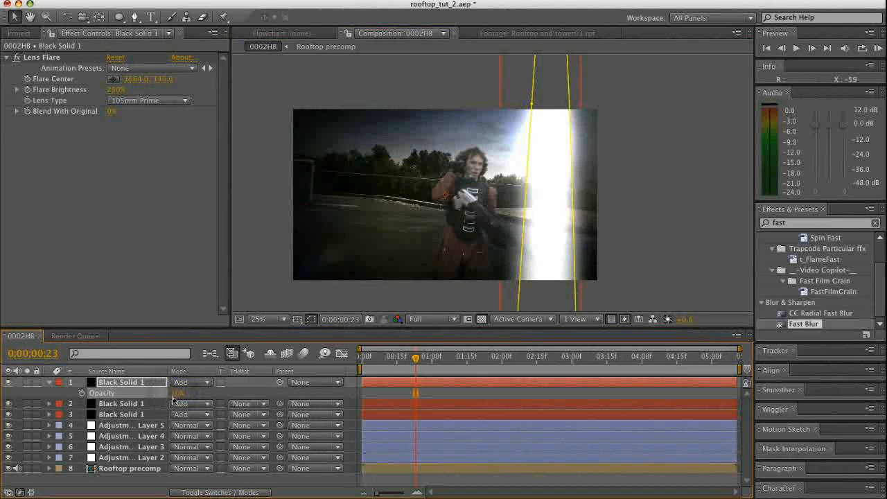
{"action": "left_click", "coordinate": [648, 299]}
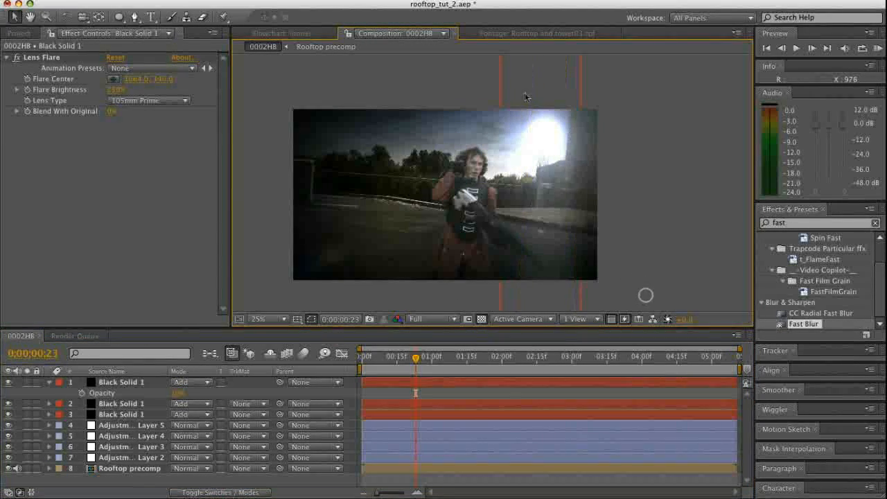
Reshape the top solid's beam mask, shifting it toward the actor and extending it above the frame
{"action": "left_click", "coordinate": [128, 382]}
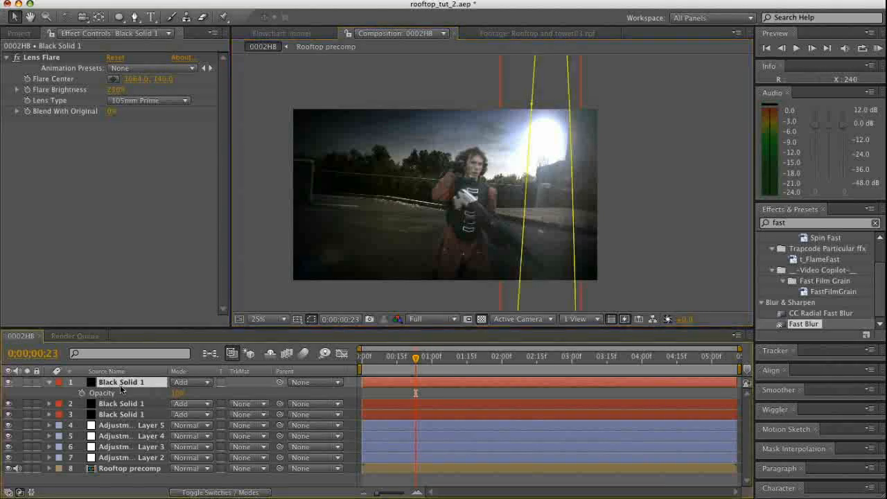
{"action": "left_click_drag", "start_coordinate": [530, 104], "coordinate": [516, 101]}
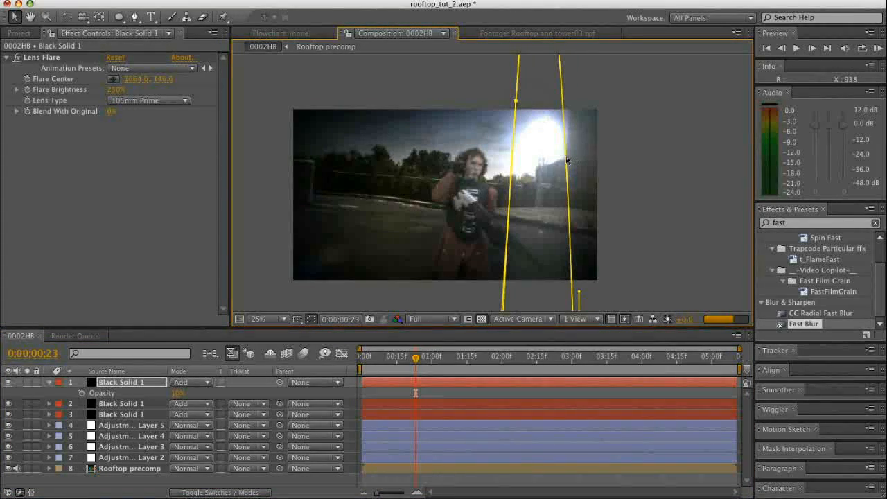
{"action": "left_click_drag", "start_coordinate": [564, 152], "coordinate": [548, 136]}
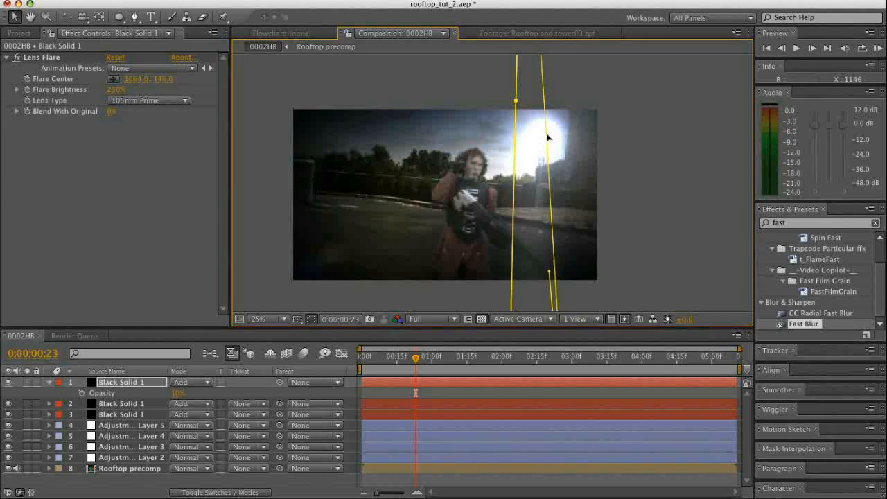
{"action": "left_click_drag", "start_coordinate": [514, 102], "coordinate": [516, 63]}
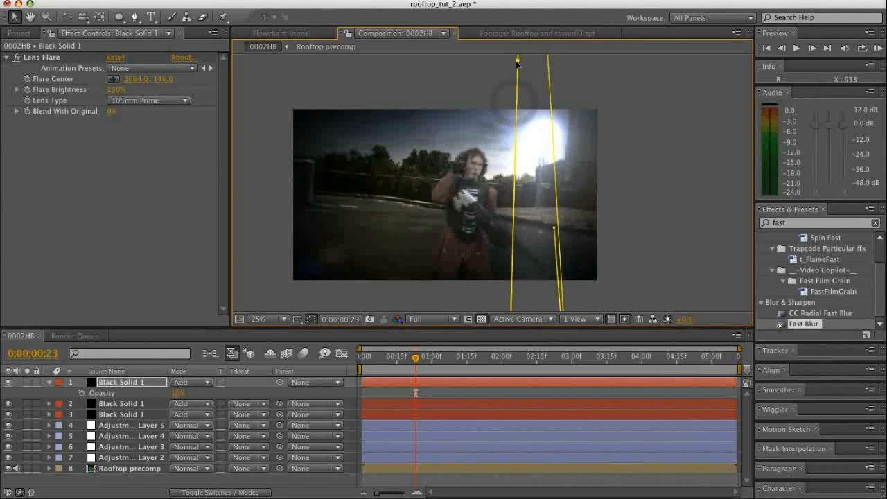
{"action": "left_click", "coordinate": [438, 480]}
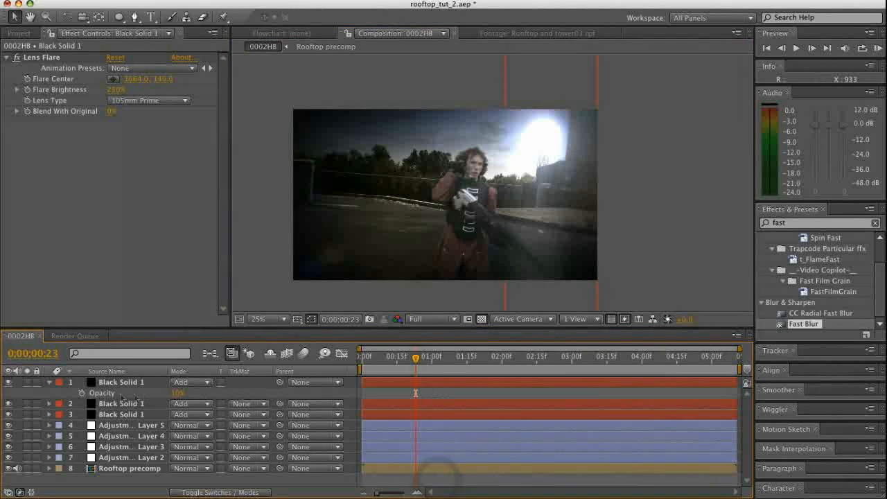
Set the mask feather of the top solid's beam to 144 pixels
{"action": "left_click", "coordinate": [111, 381]}
{"action": "key", "text": "f"}
{"action": "mouse_move", "coordinate": [218, 404]}
{"action": "left_mouse_down"}
{"action": "mouse_move", "coordinate": [230, 404]}
{"action": "mouse_move", "coordinate": [218, 406]}
{"action": "mouse_move", "coordinate": [226, 411]}
{"action": "left_mouse_up"}
{"action": "left_click", "coordinate": [501, 394]}
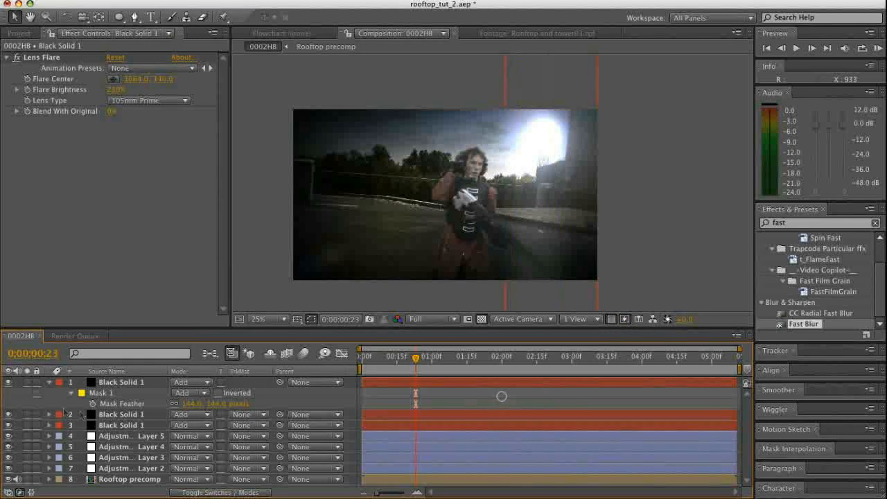
{"action": "left_click", "coordinate": [50, 382]}
{"action": "left_click", "coordinate": [200, 482]}
Preview the graded composition and scrub through the shot to check the flare and light beam behind the actor
{"action": "key", "text": "KP_0"}
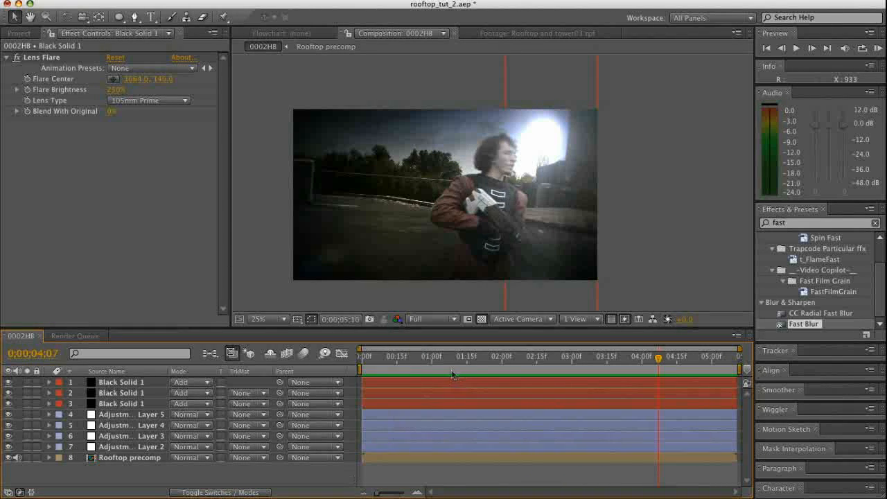
{"action": "left_click_drag", "start_coordinate": [434, 363], "coordinate": [464, 391]}
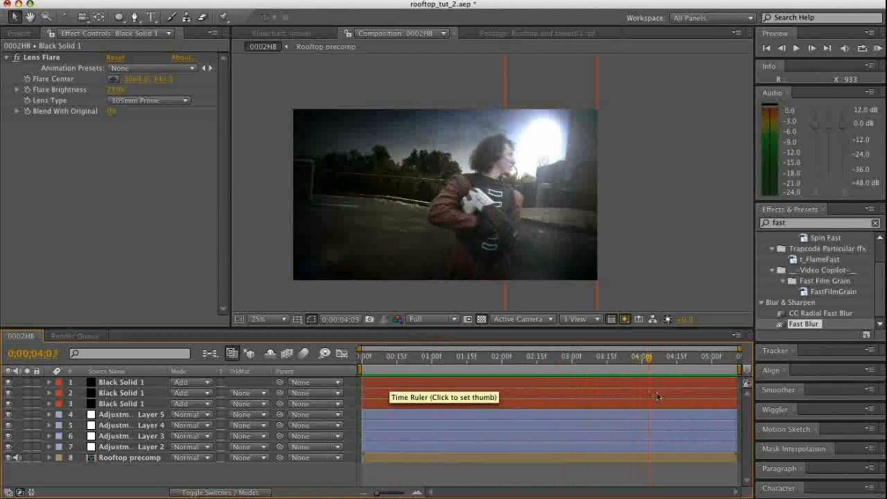
{"action": "left_click_drag", "start_coordinate": [731, 397], "coordinate": [681, 400]}
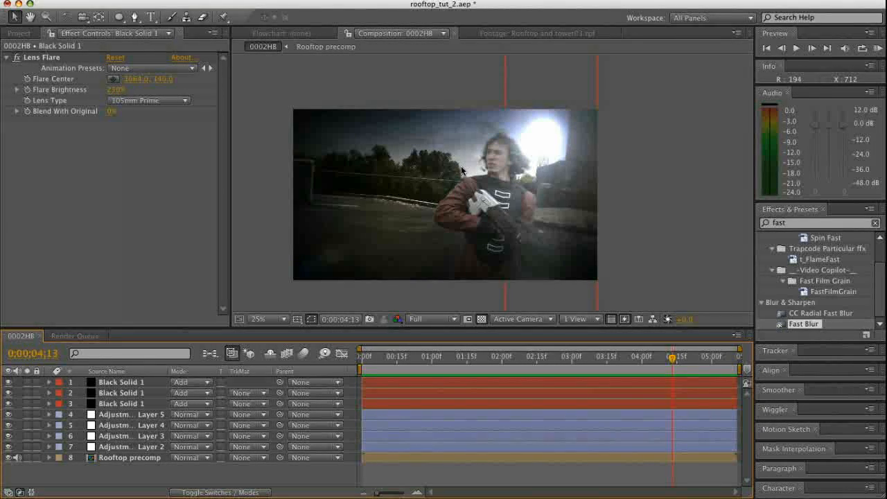
{"action": "left_click_drag", "start_coordinate": [672, 359], "coordinate": [534, 369]}
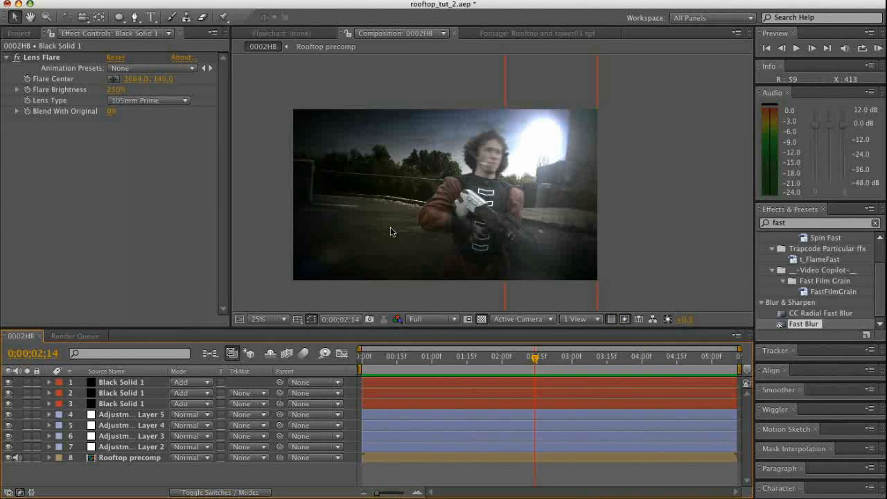
{"action": "mouse_move", "coordinate": [532, 353]}
{"action": "left_mouse_down"}
{"action": "mouse_move", "coordinate": [496, 360]}
{"action": "mouse_move", "coordinate": [534, 360]}
{"action": "left_mouse_up"}
Select the middle black solid, open the Wiggler, and scrub forward to 0;00;03;23
{"action": "left_click", "coordinate": [121, 393]}
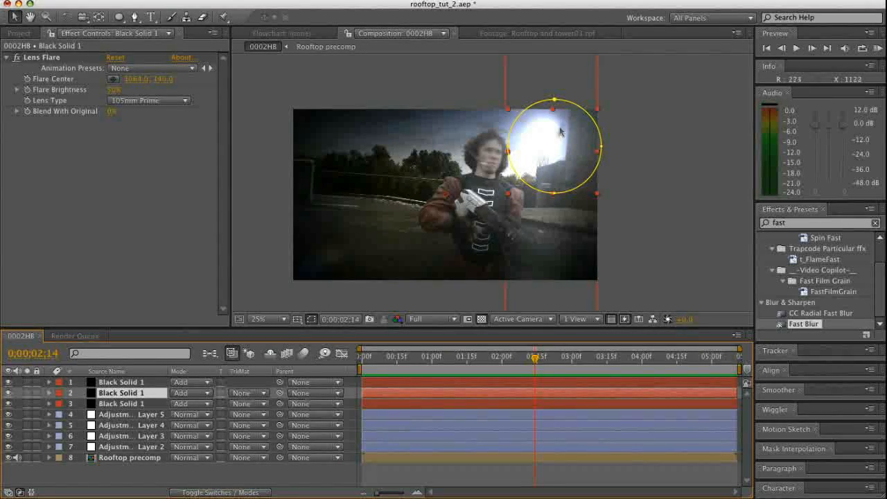
{"action": "left_click", "coordinate": [442, 3]}
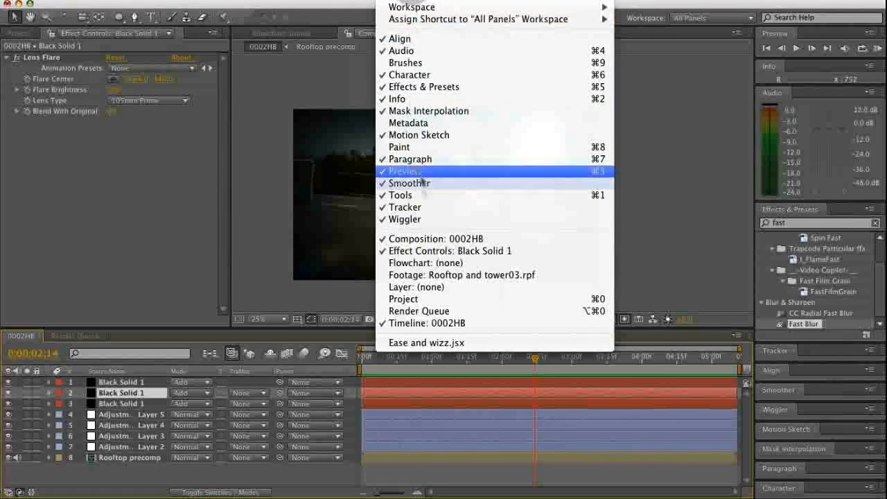
{"action": "left_click", "coordinate": [410, 217]}
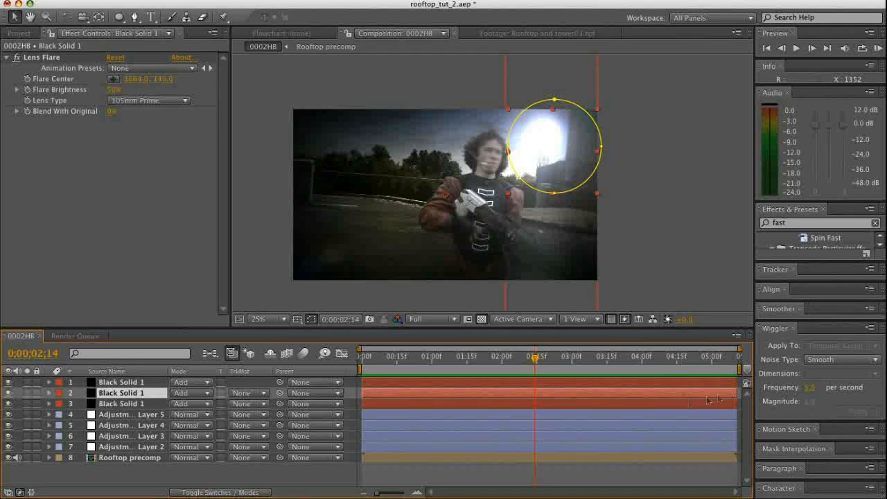
{"action": "left_click_drag", "start_coordinate": [536, 359], "coordinate": [626, 359]}
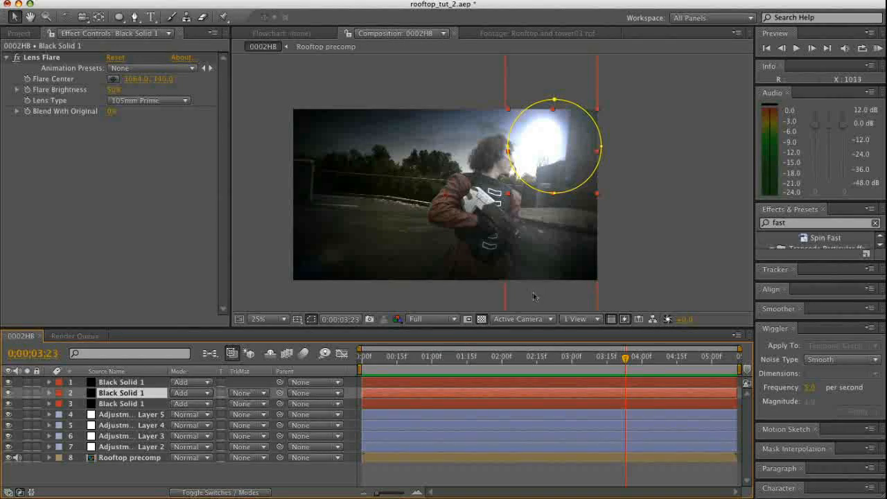
Search the effects for "add" and locate the Add Grain effect without applying it
{"action": "double_click", "coordinate": [788, 223]}
{"action": "type", "text": "add"}
{"action": "left_click_drag", "start_coordinate": [857, 262], "coordinate": [857, 331]}
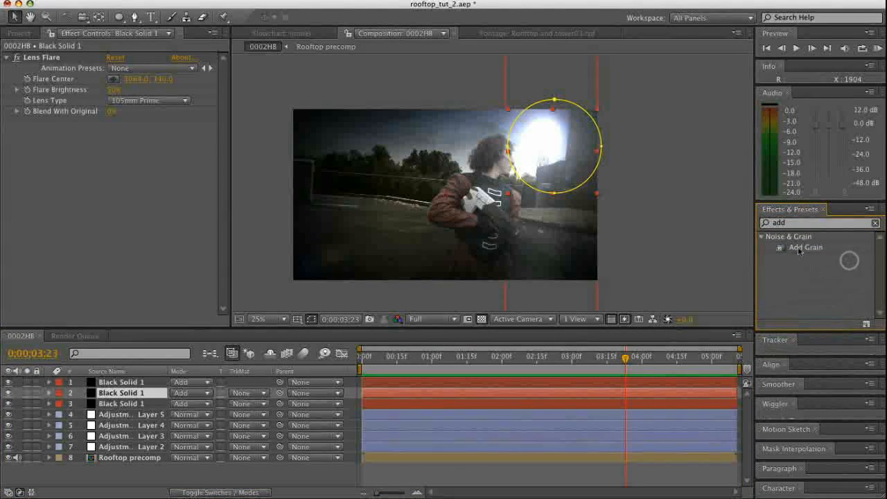
{"action": "left_click", "coordinate": [804, 247]}
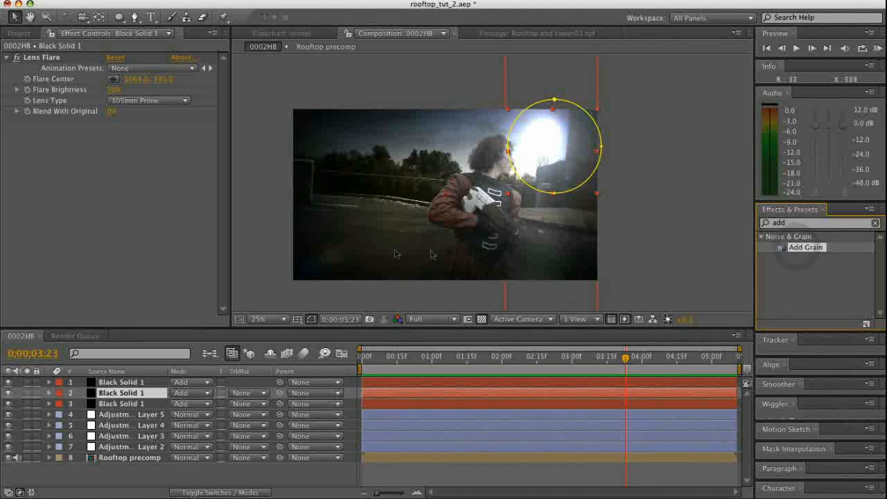
{"action": "left_click", "coordinate": [278, 251]}
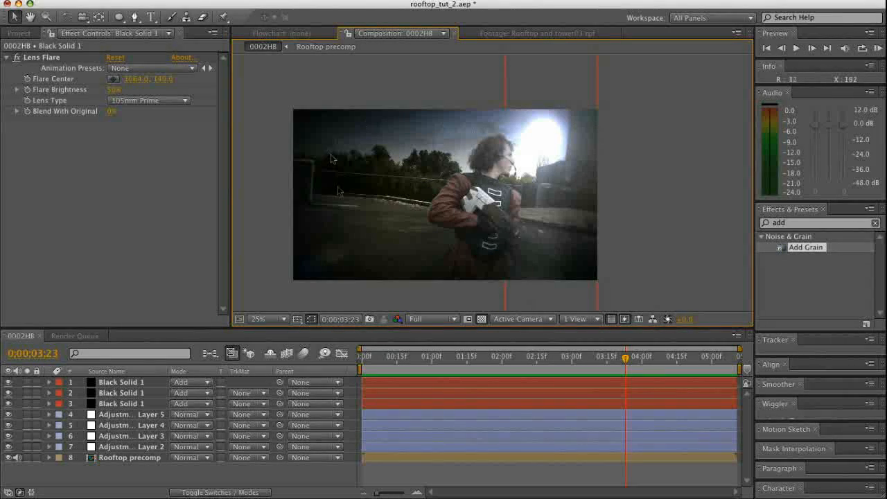
Select the Rooftop precomp layer and scrub the shot from its start to 0;00;02;02
{"action": "left_click", "coordinate": [120, 473]}
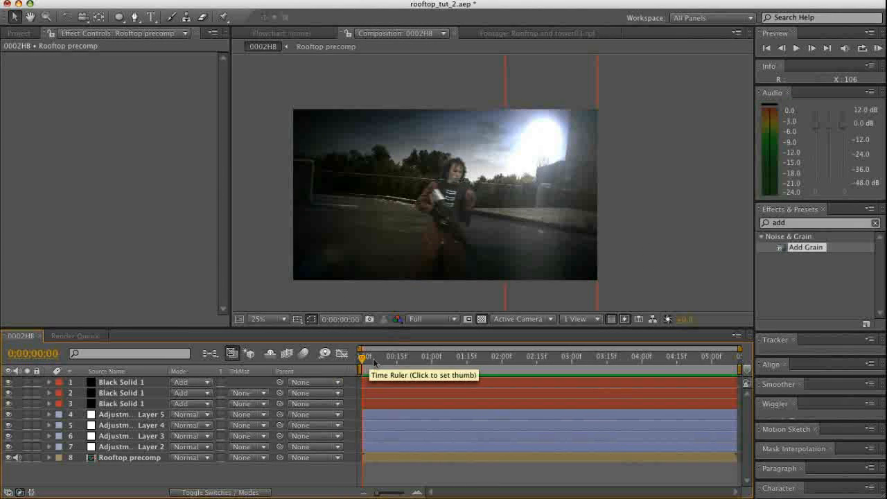
{"action": "left_click_drag", "start_coordinate": [361, 358], "coordinate": [507, 365]}
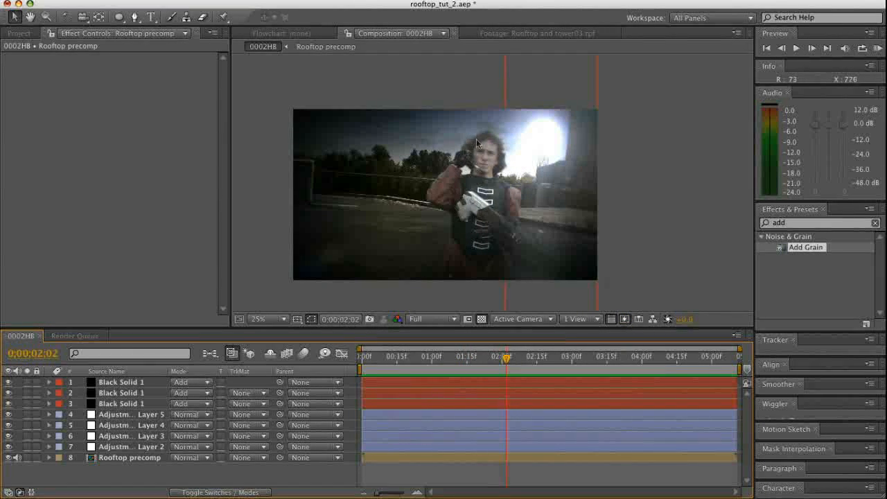